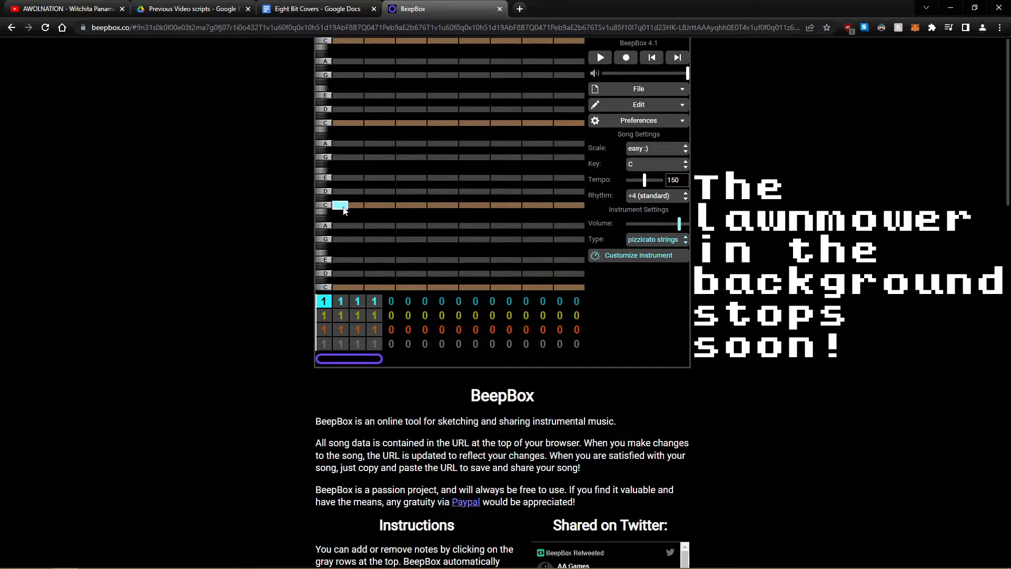
Preview a C note in BeepBox and highlight the song name "Witchita Panama" in the YouTube reference video's title.
click(339, 204)
key(ctrl+1)
drag(119, 483, 192, 483)
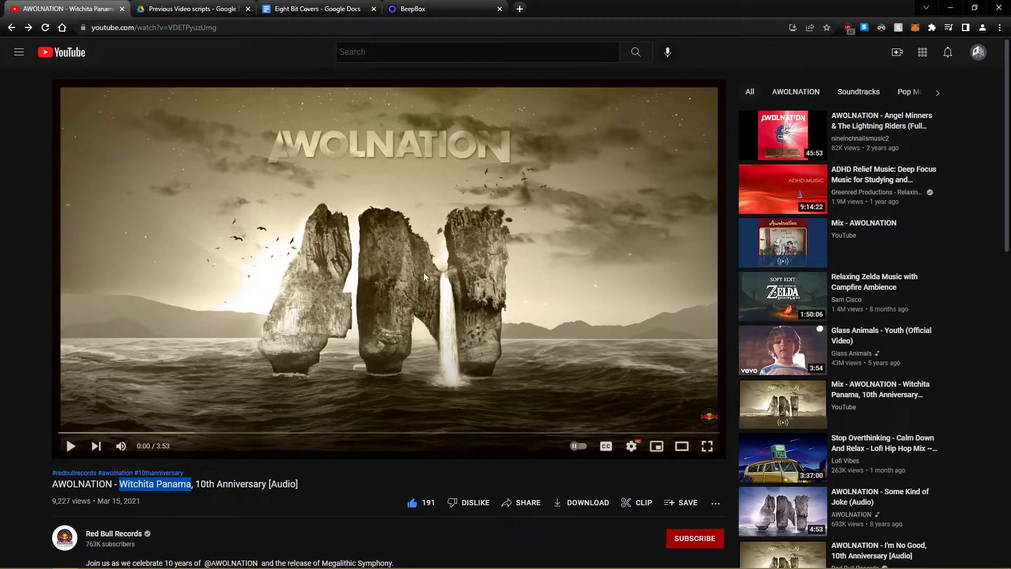
Switch back to BeepBox and select the first bar of the drum channel.
click(419, 7)
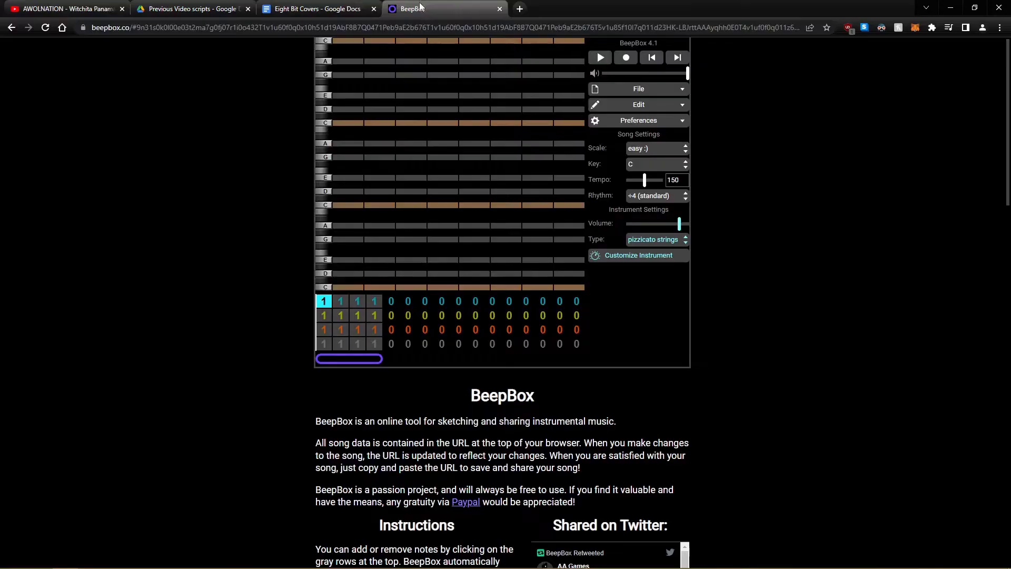
click(321, 340)
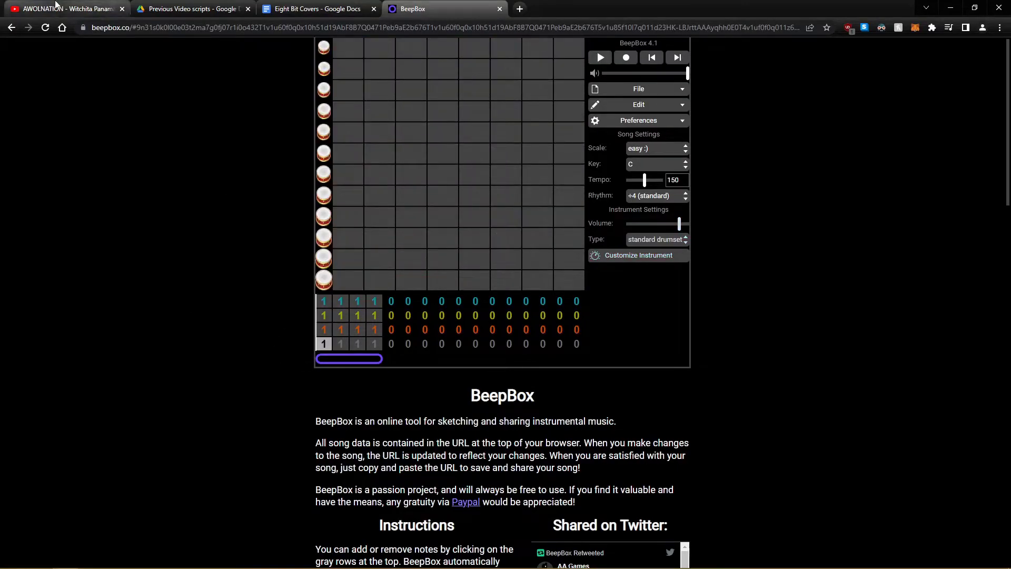
Switch to the YouTube reference video, listen to the song's opening, and pause it.
click(59, 6)
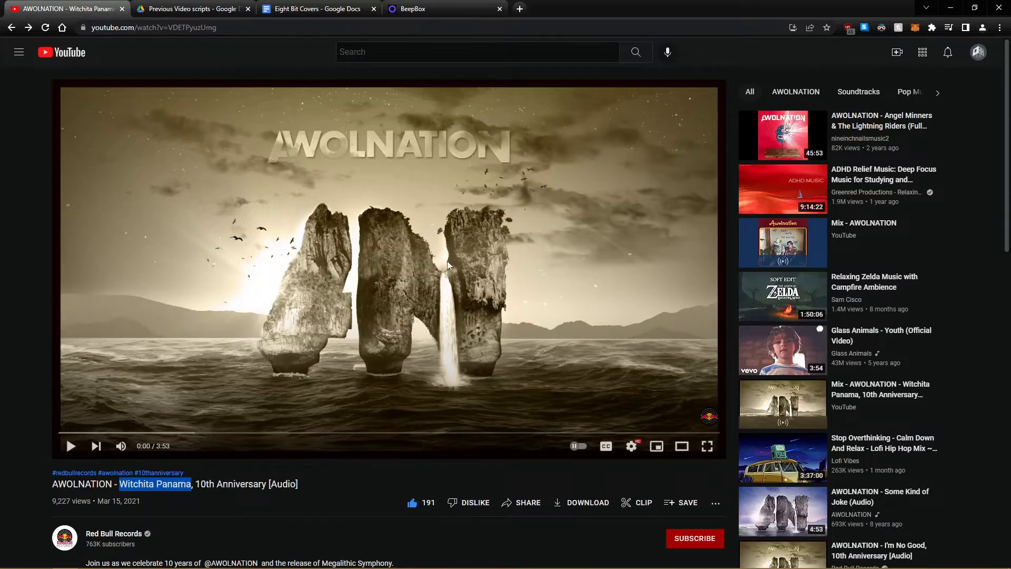
click(425, 244)
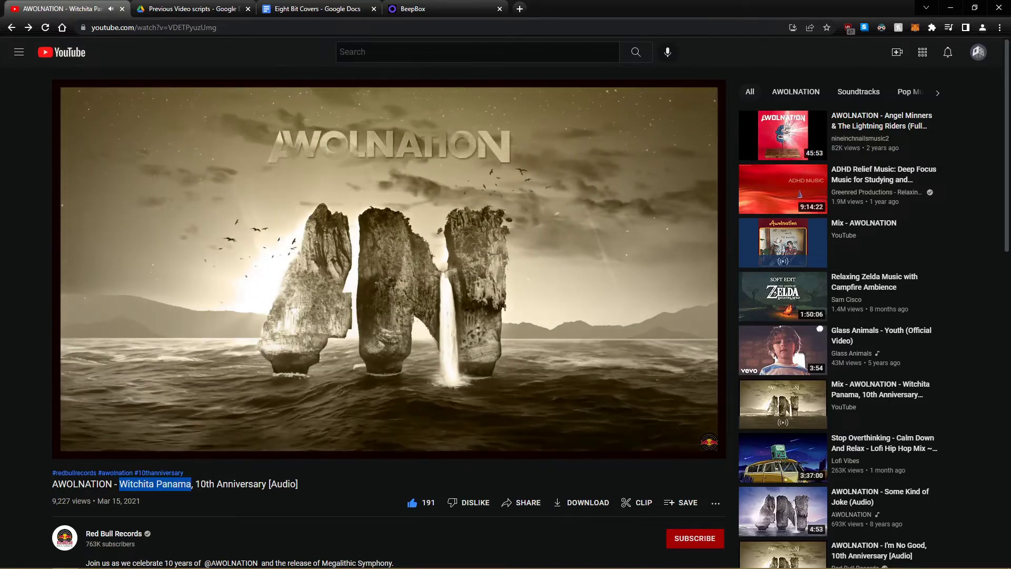
click(311, 321)
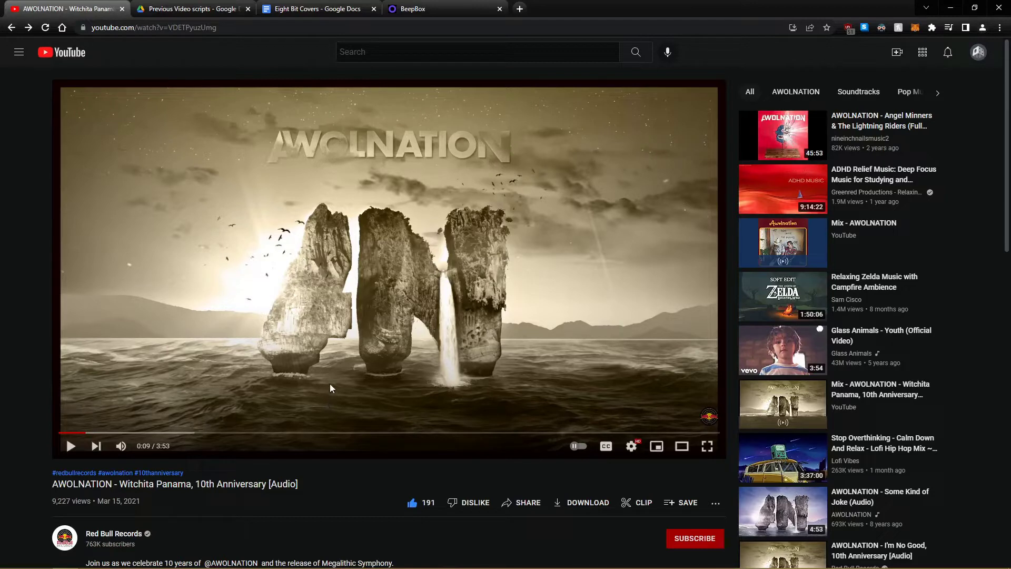
Return to BeepBox and audition the standard drumset's sounds from the lowest to the highest drum.
click(316, 9)
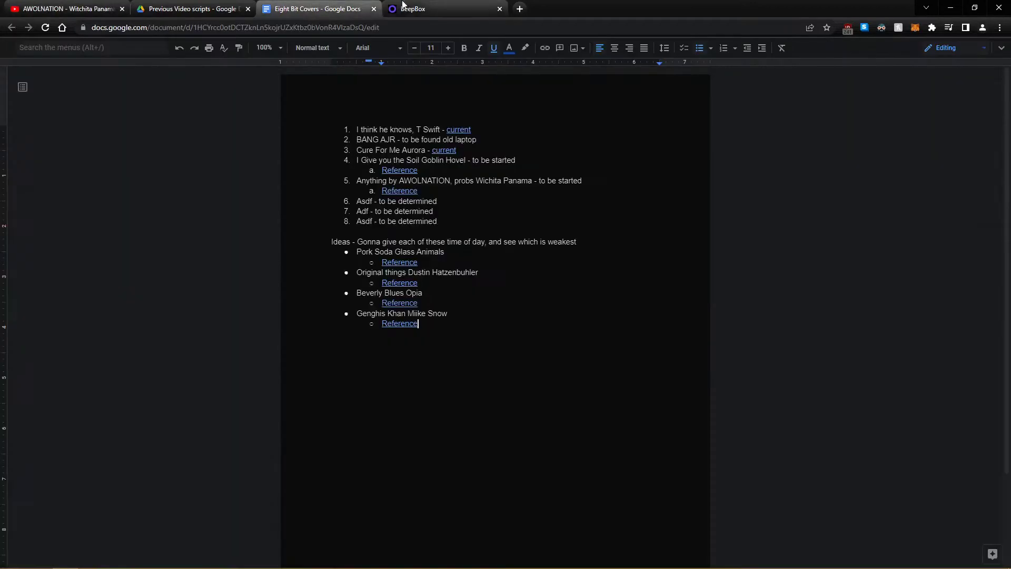
click(422, 9)
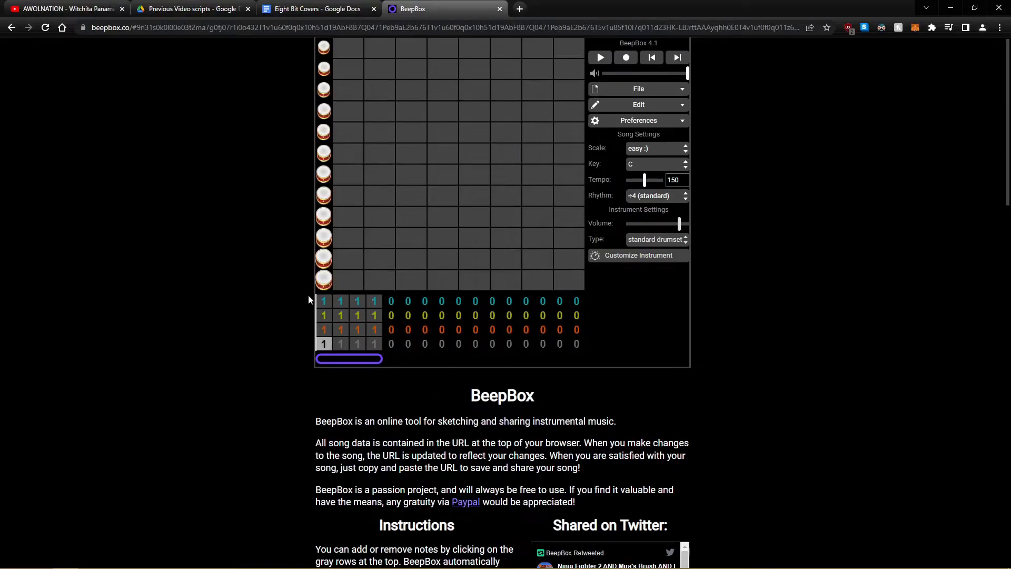
click(323, 284)
click(324, 243)
click(323, 220)
click(323, 197)
click(323, 176)
click(323, 154)
click(323, 133)
click(324, 90)
click(324, 69)
click(324, 48)
Change the drum channel's instrument type to chip noise and audition its sounds across all drum rows.
click(662, 243)
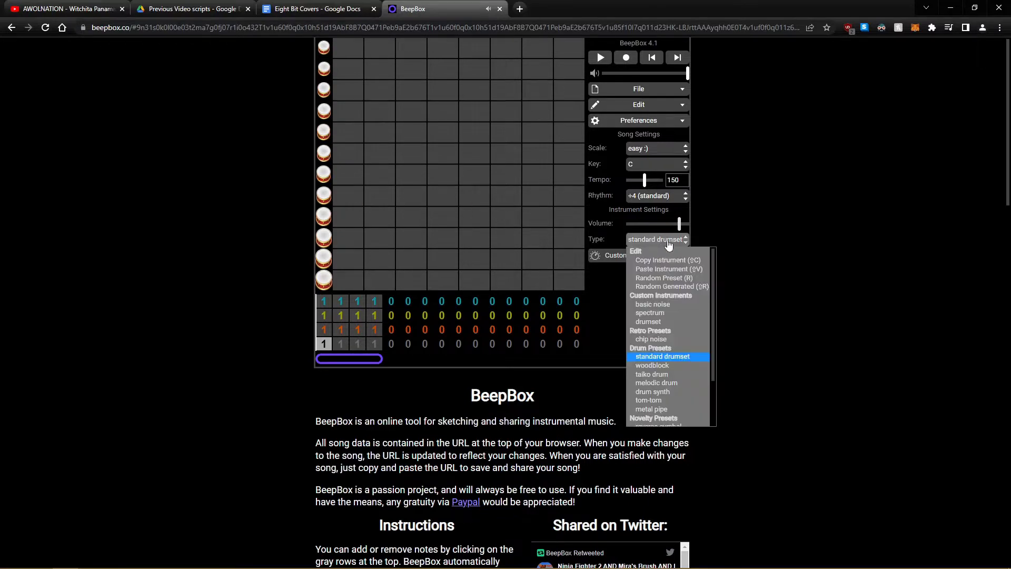
click(668, 339)
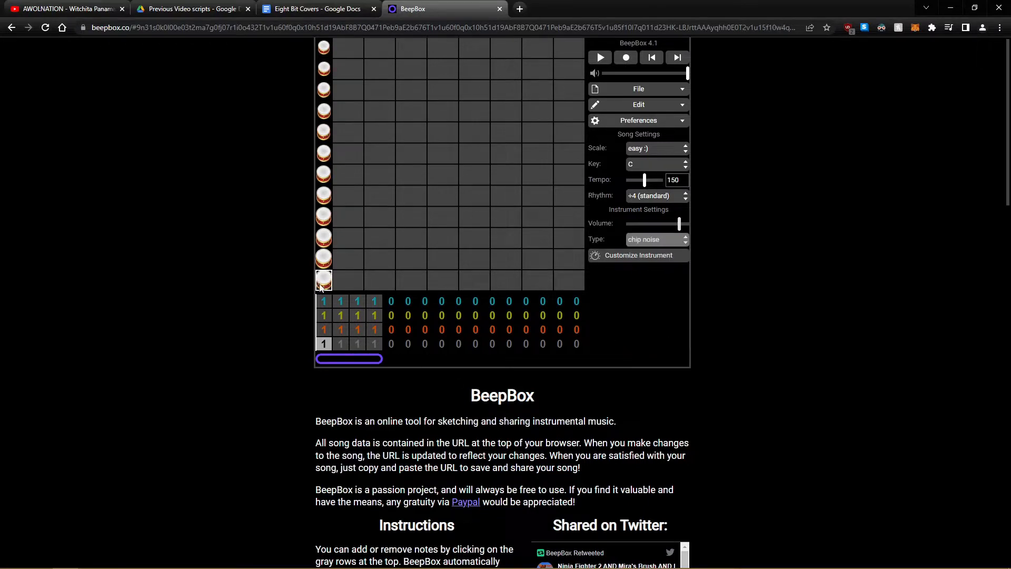
click(321, 277)
click(321, 258)
click(321, 237)
click(321, 216)
click(320, 194)
click(322, 174)
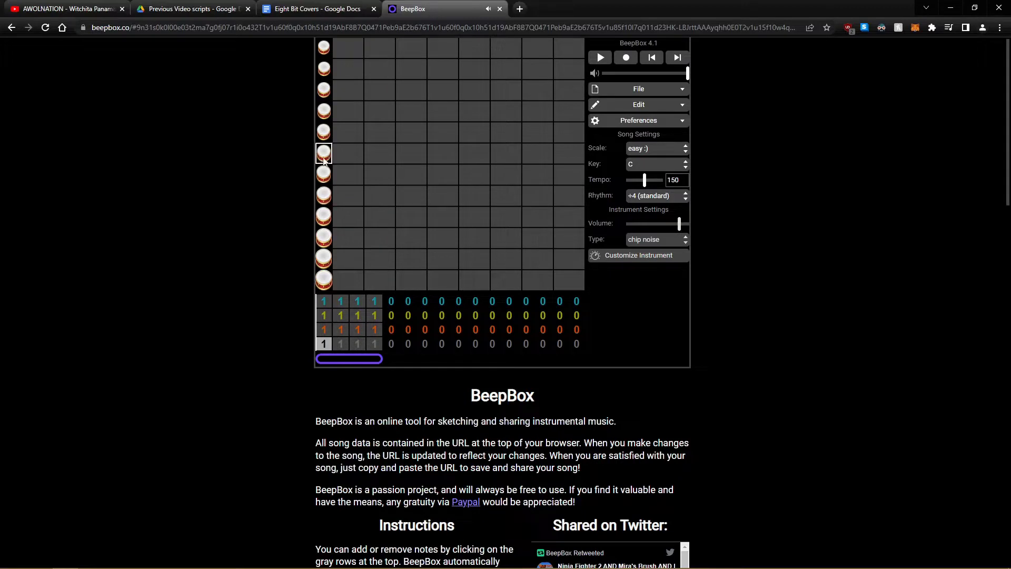
click(323, 152)
click(324, 132)
click(324, 111)
click(324, 90)
click(325, 69)
click(324, 47)
click(321, 156)
click(321, 156)
Sketch a beat with bottom-row hits on beats 1, 3, 3.5, 5, 6.5 and middle-row hits on 2, 4, 6; set tempo to 140.
click(79, 9)
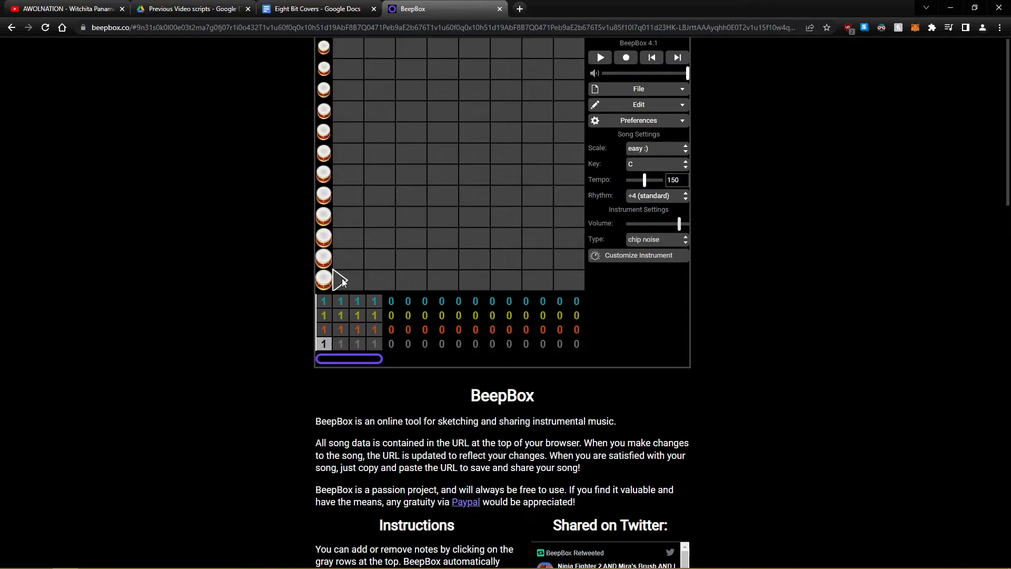
click(342, 278)
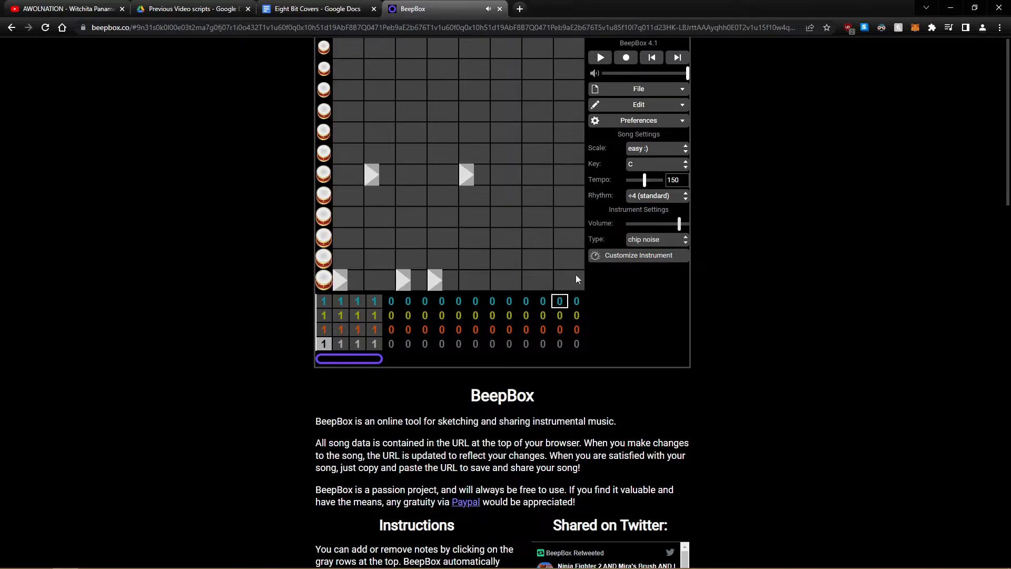
key(space)
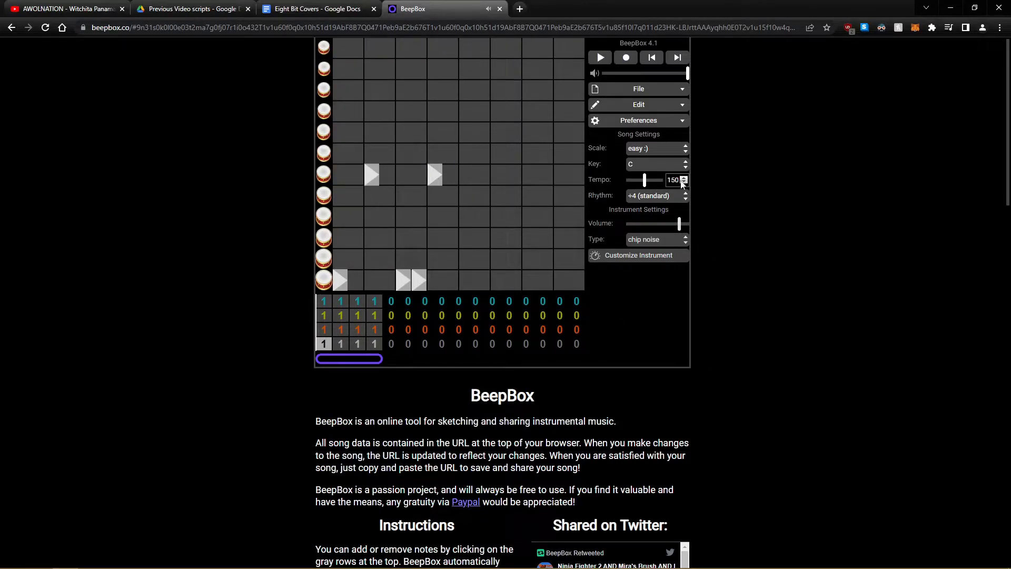
key(space)
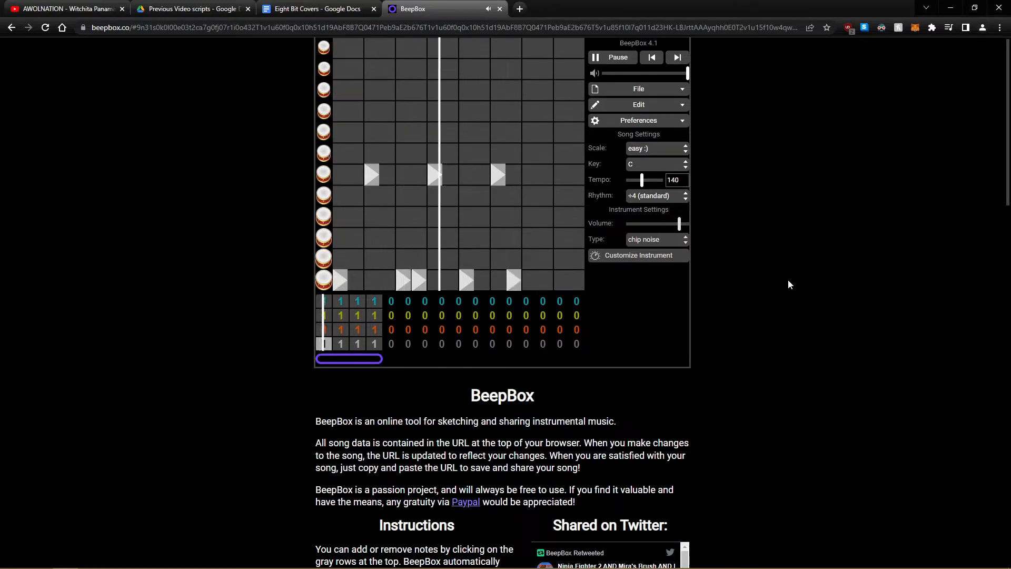
key(space)
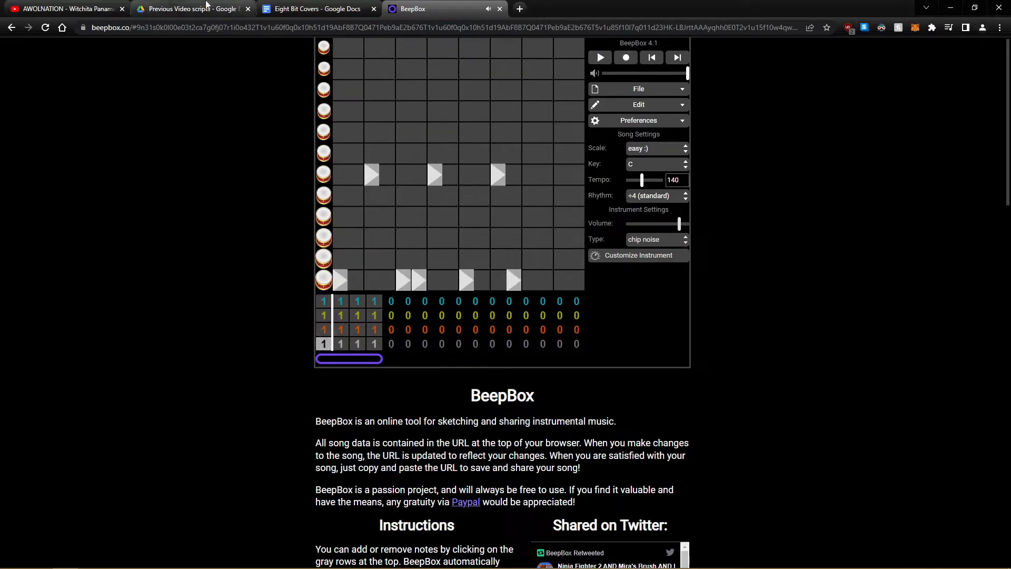
Switch to the YouTube reference video, listen to the drum part, and rewind towards the beginning.
click(68, 9)
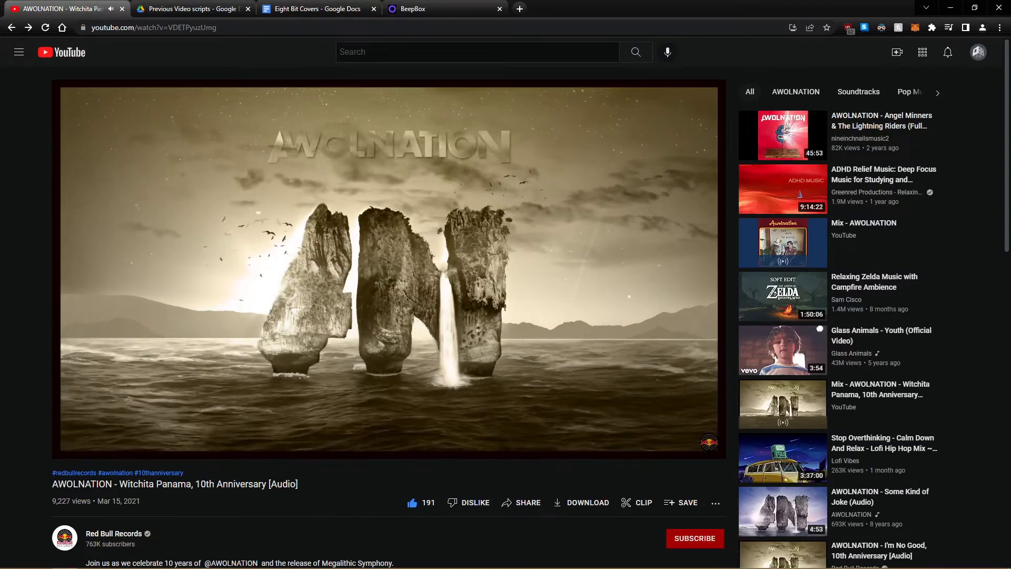
click(233, 319)
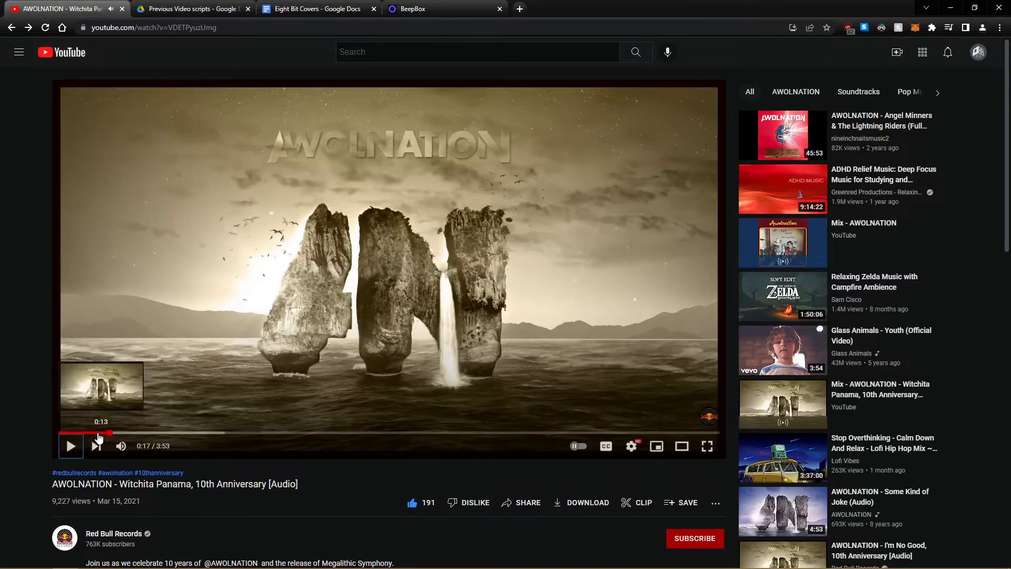
click(74, 433)
Return to BeepBox, add top-row hits on beats 2, 4, 6 and 8 of the drum pattern, and play it back.
click(316, 9)
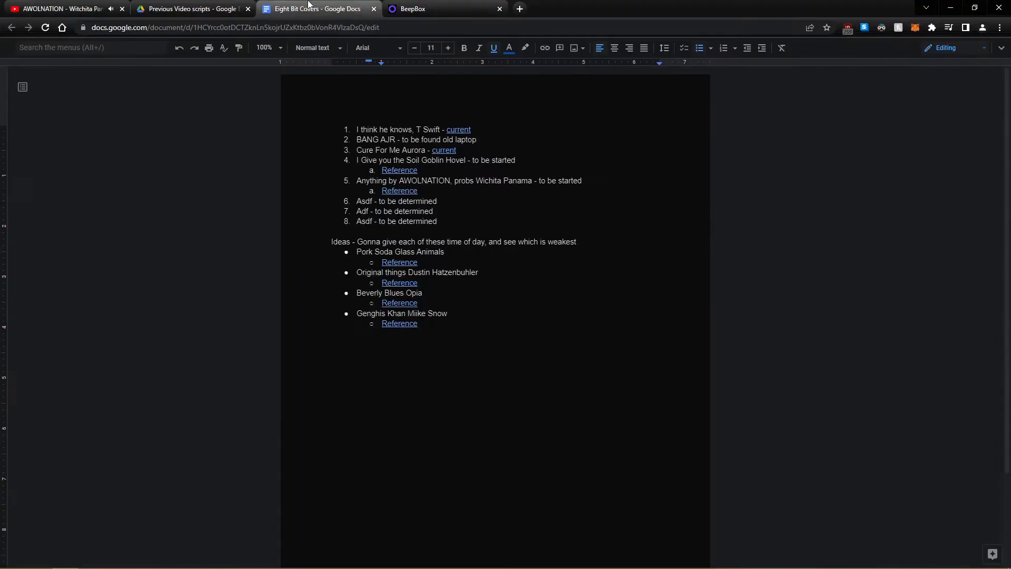
click(416, 8)
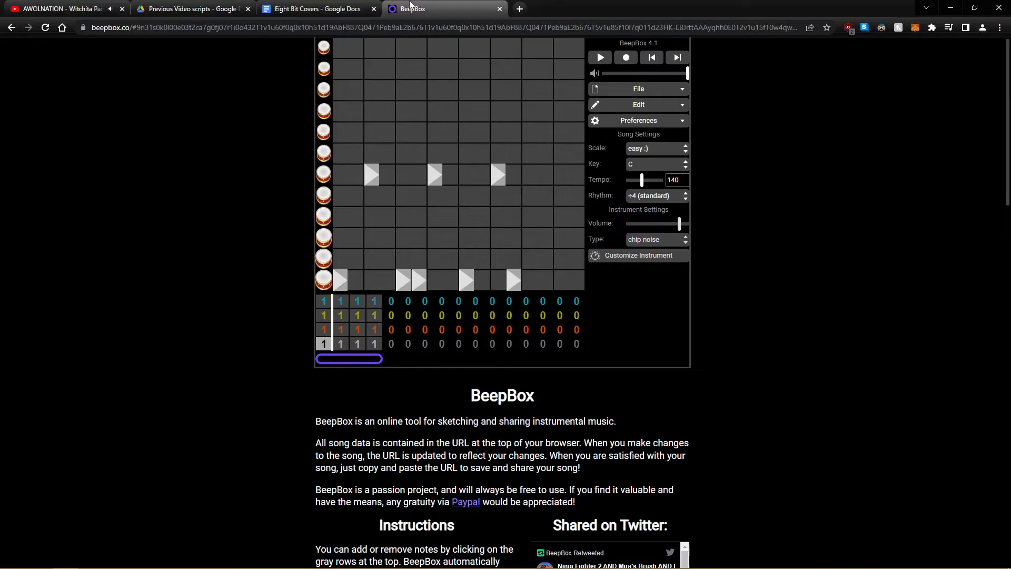
click(340, 48)
click(339, 48)
key(space)
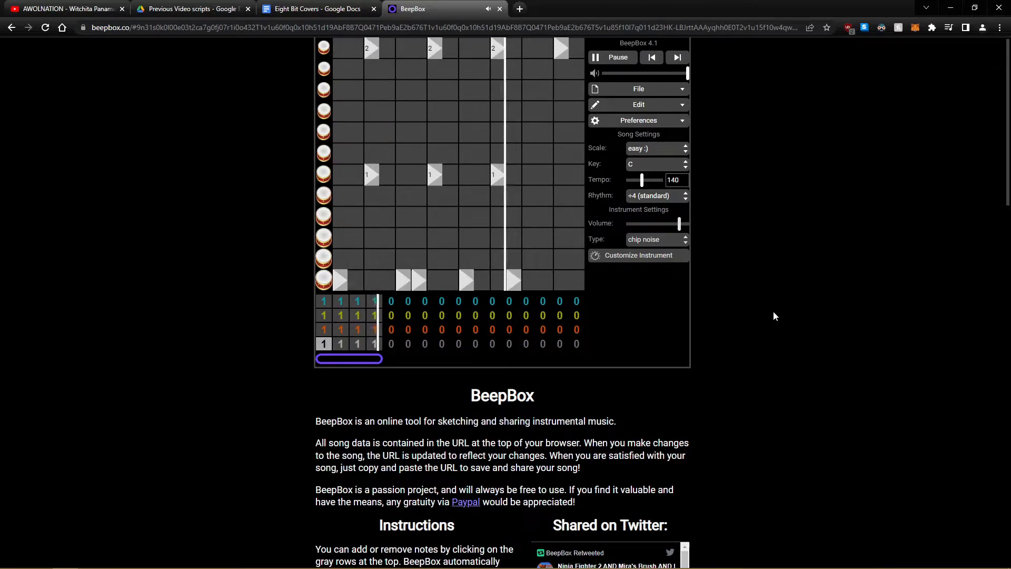
key(space)
Customize the drum instrument so its chords play as simultaneous, and listen to the pattern.
click(652, 256)
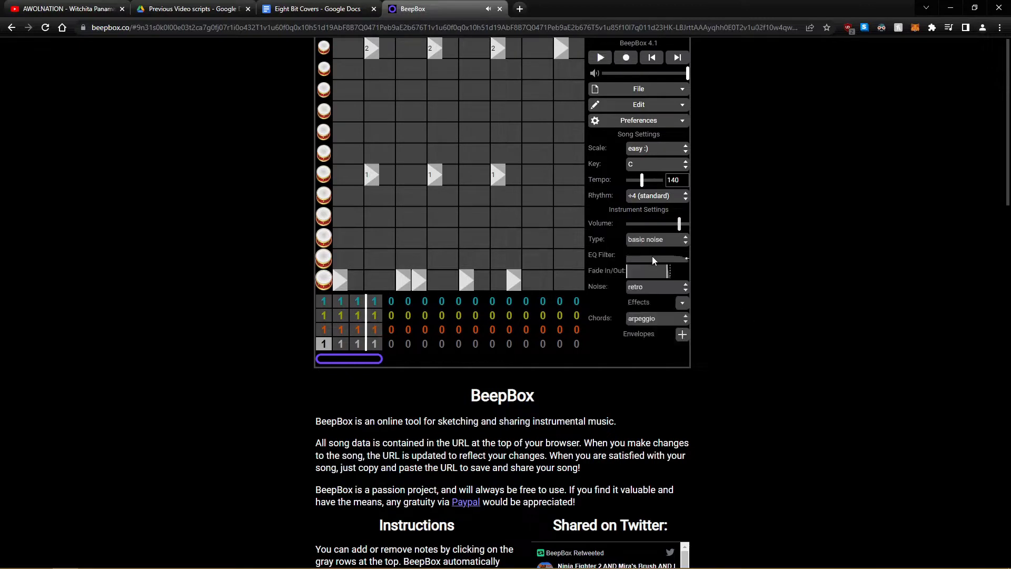
click(676, 319)
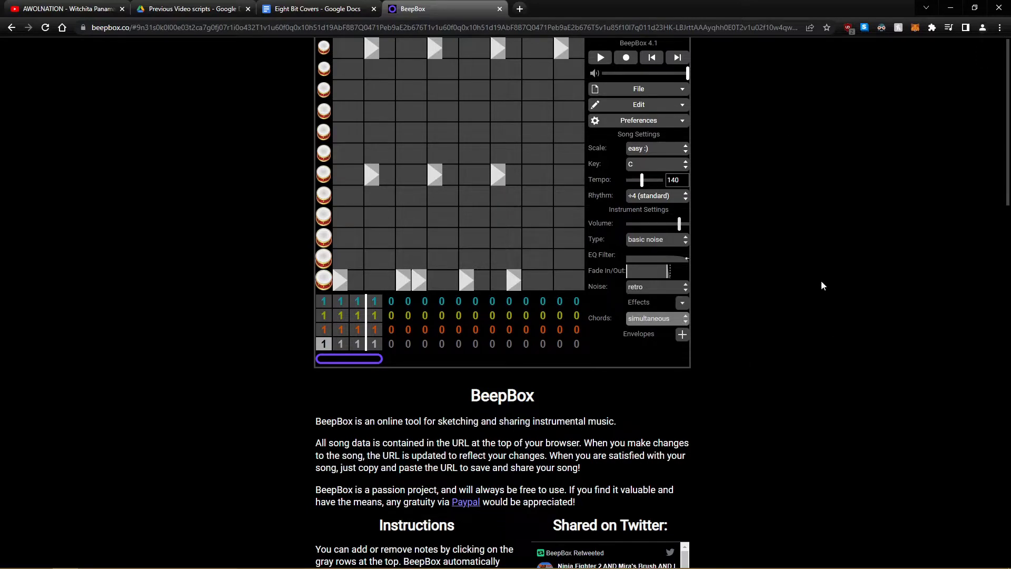
key(space)
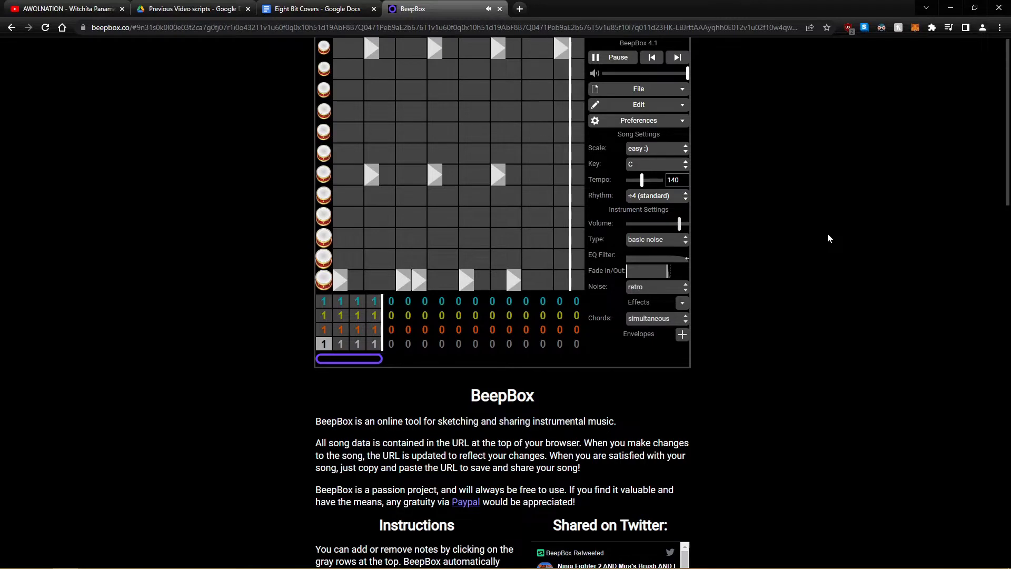
key(space)
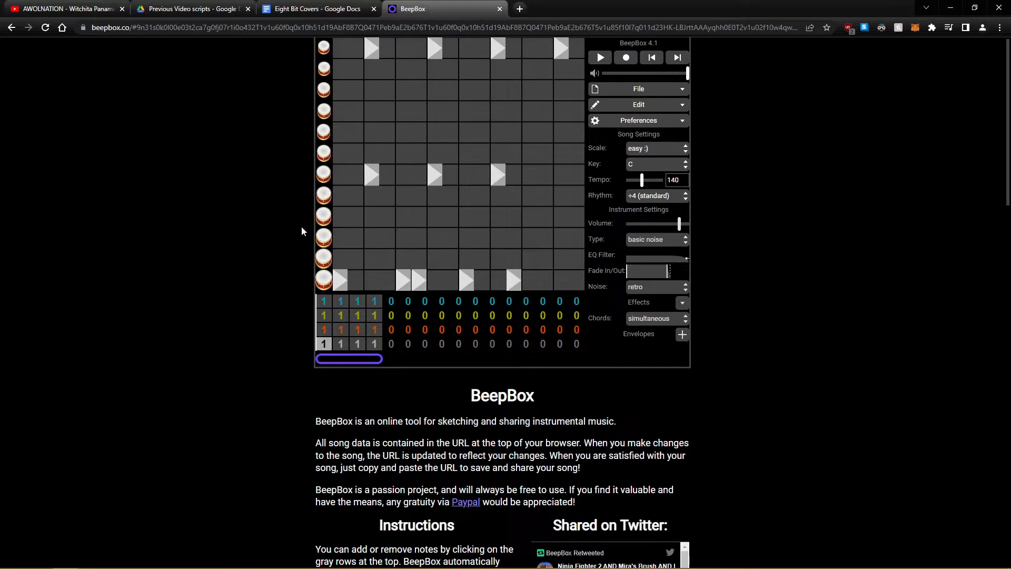
Compare the drum pattern with the drum part in the YouTube reference video.
click(83, 10)
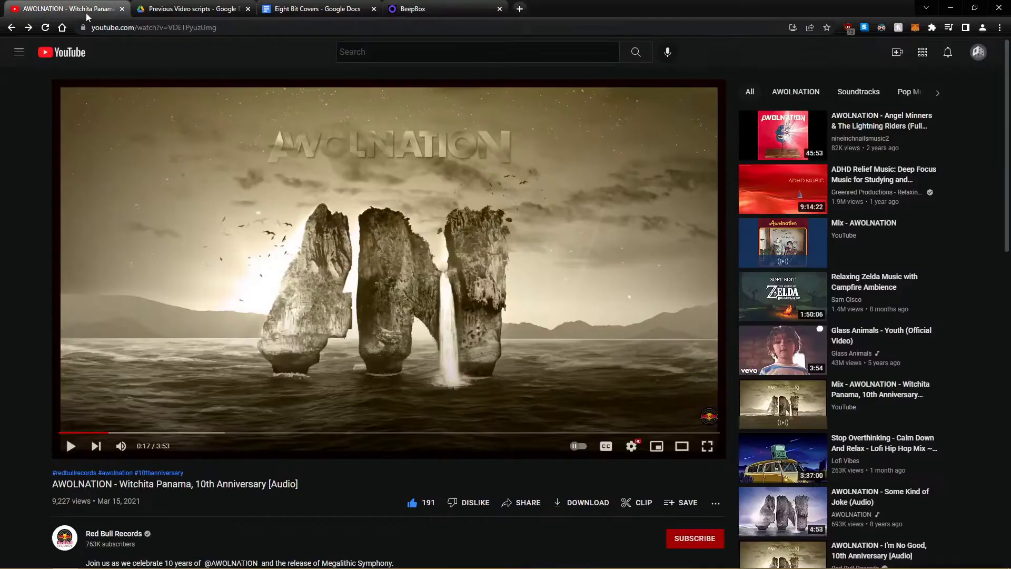
key(space)
click(421, 9)
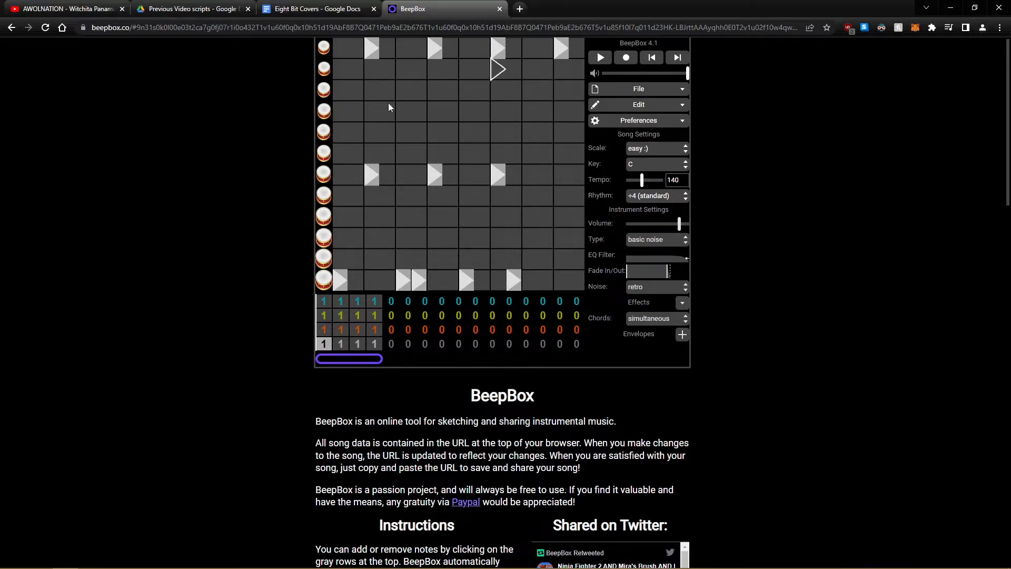
click(68, 8)
key(space)
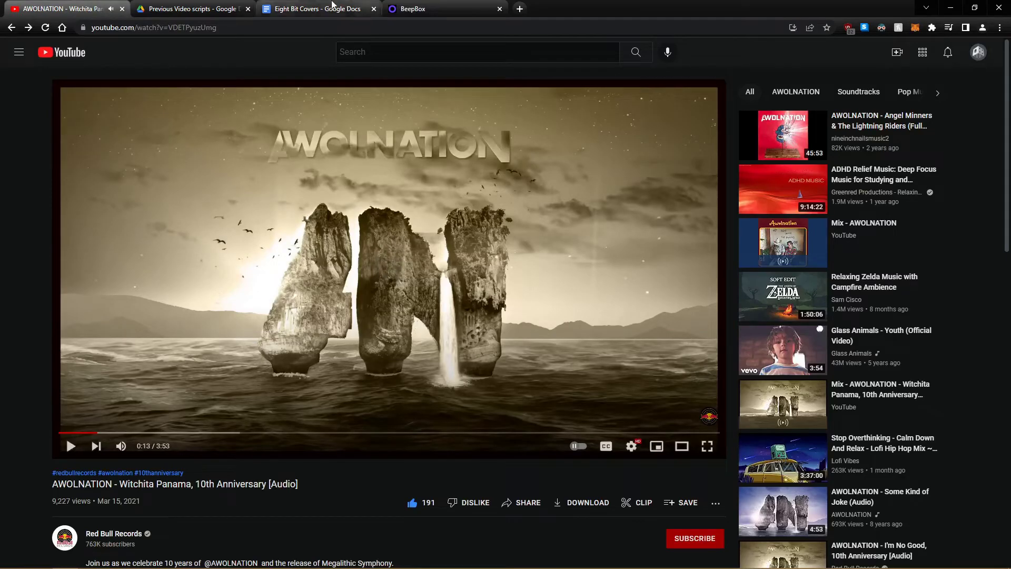
In BeepBox, add a middle-row hit on beat 8 and a top-row hit on beat 7, and play the drum pattern.
click(421, 9)
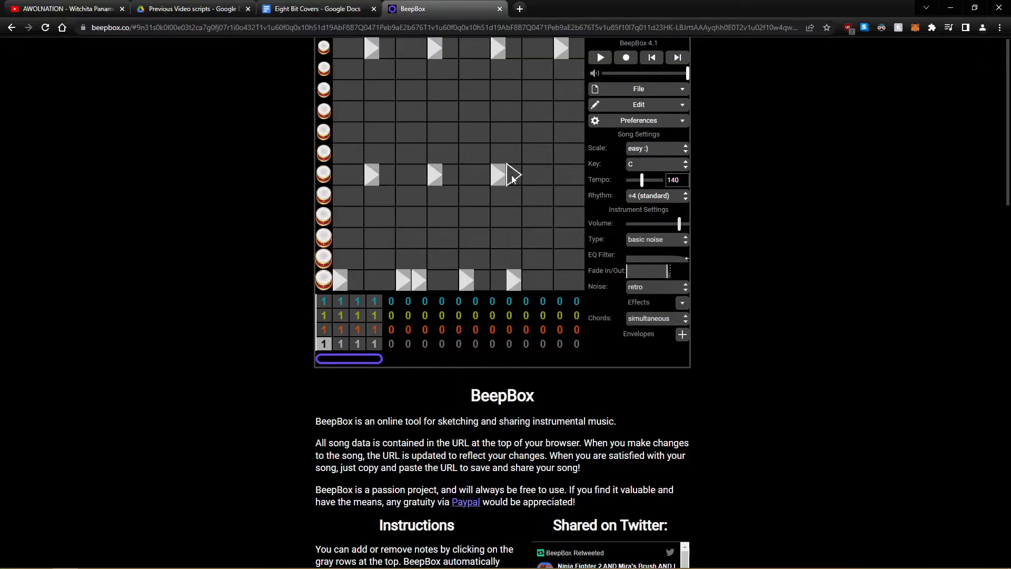
click(562, 174)
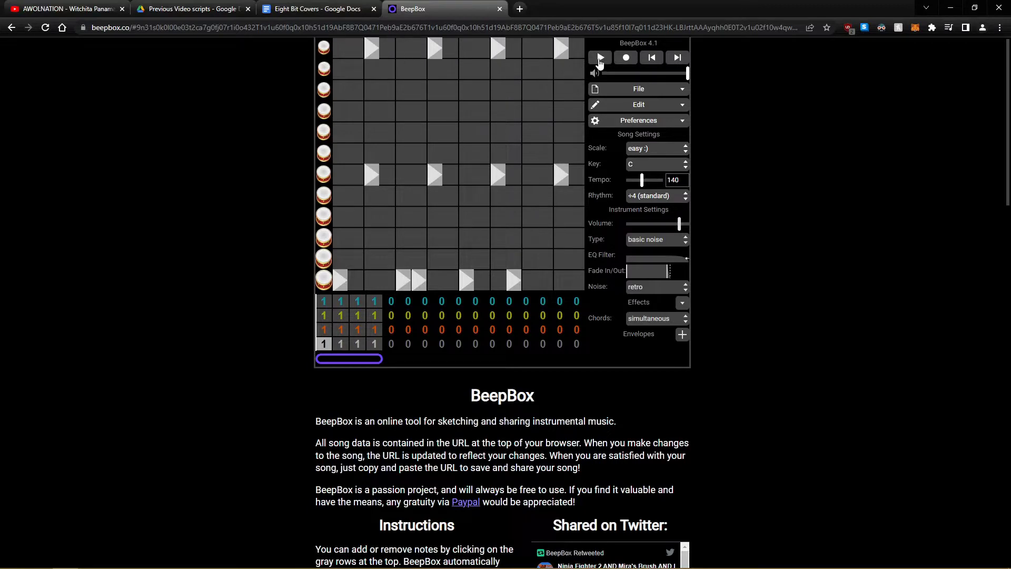
click(75, 5)
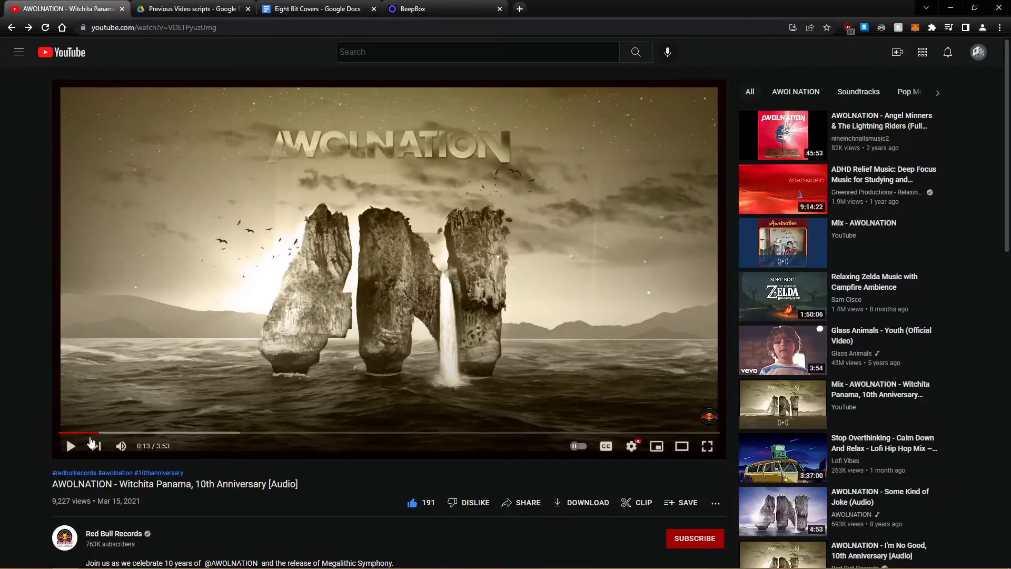
click(398, 4)
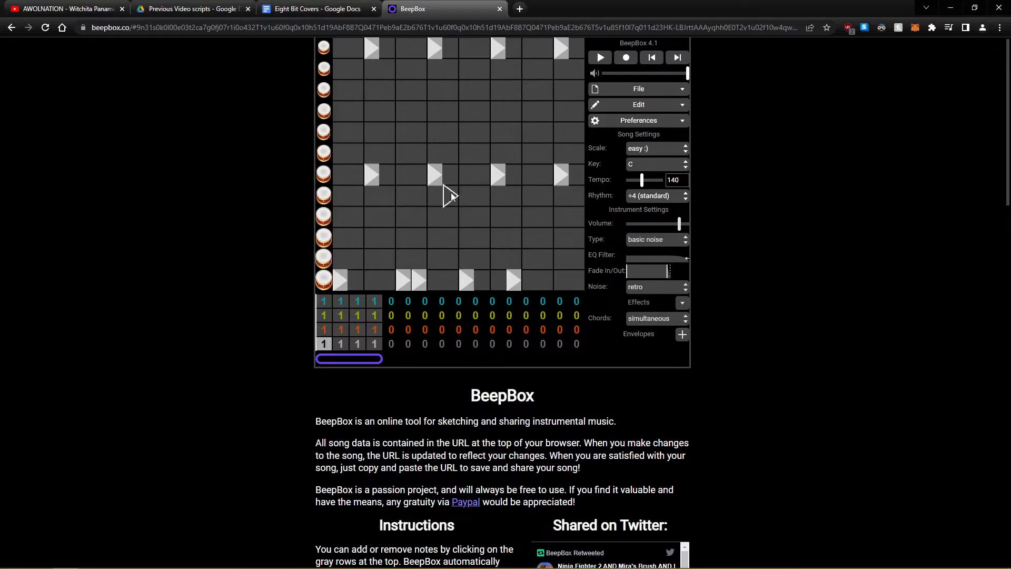
click(532, 47)
key(space)
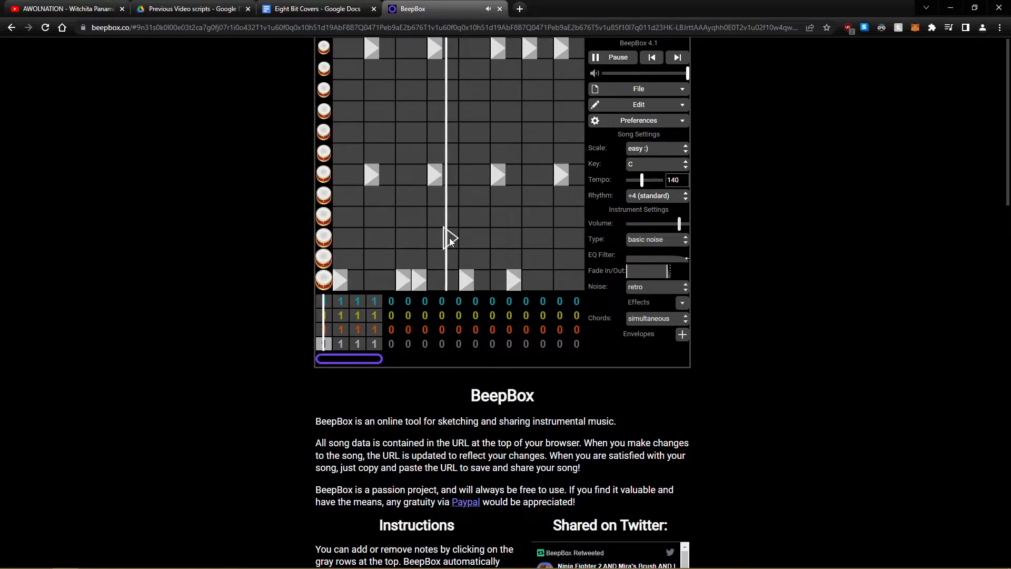
key(space)
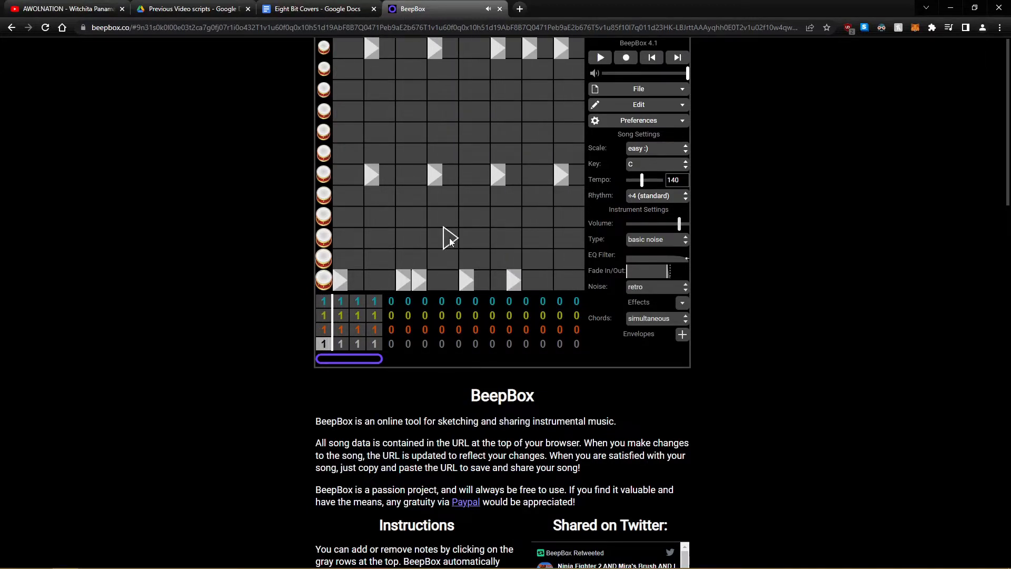
Set the song tempo to 132.
click(683, 182)
click(684, 183)
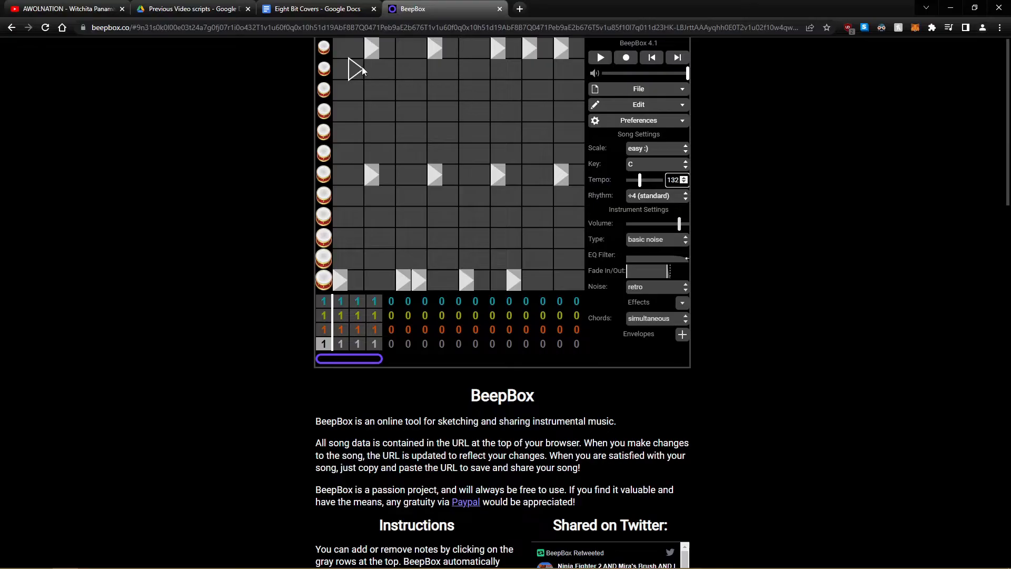
Replace the top-row drum hits with second-row hits on the off-beat of every beat, and play the pattern.
click(377, 51)
click(387, 69)
click(435, 48)
click(419, 68)
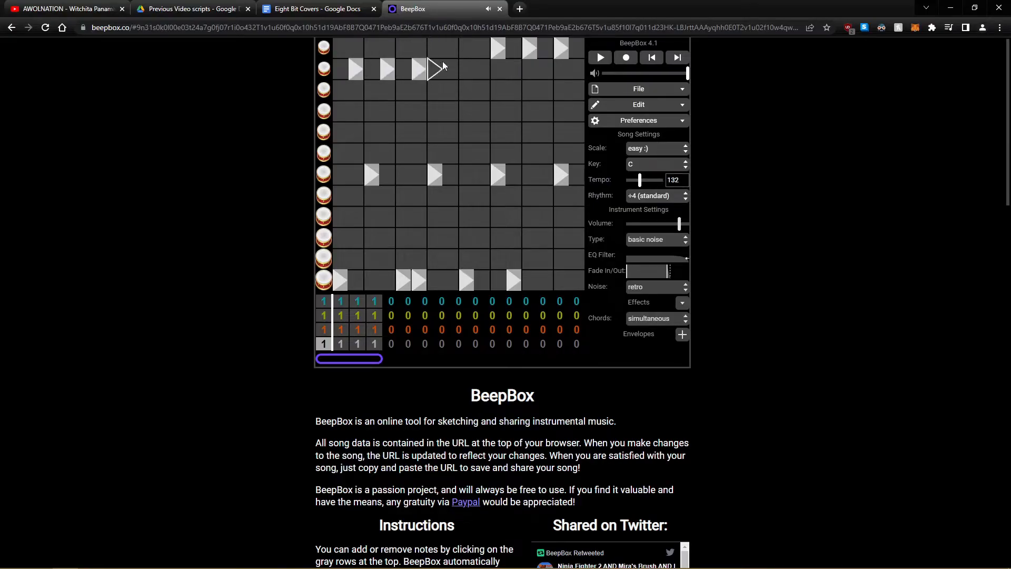
click(450, 69)
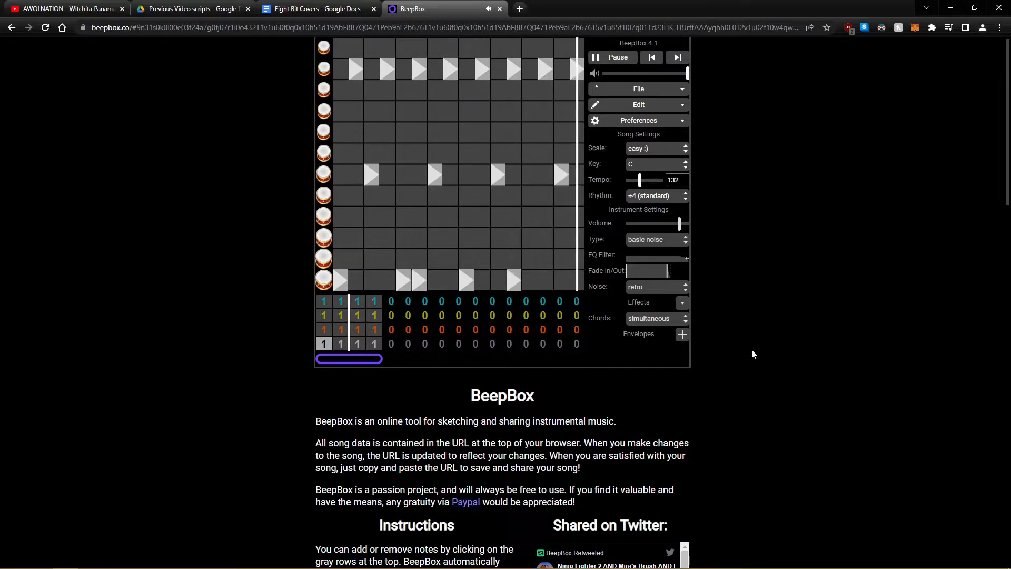
key(space)
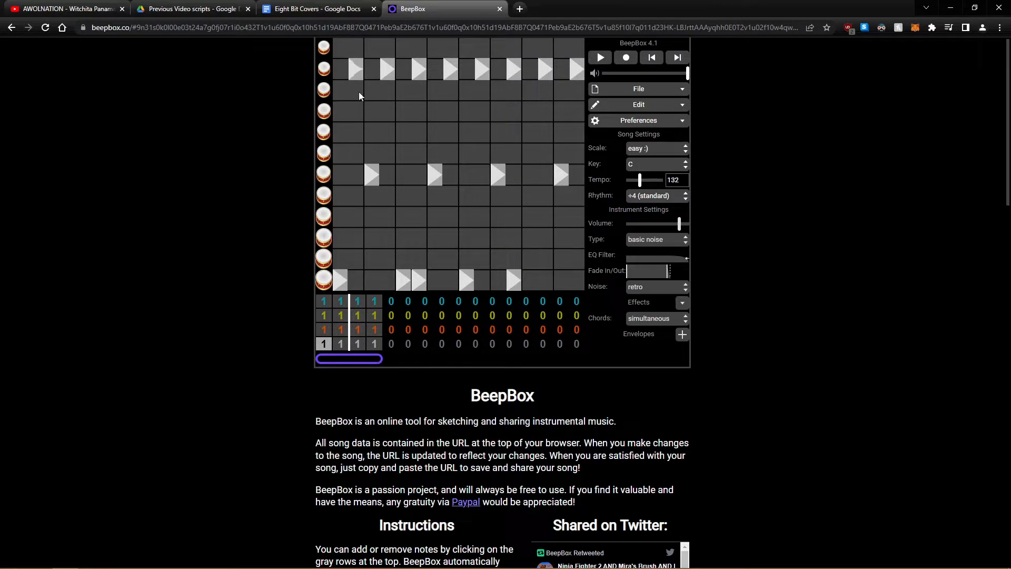
Try lower volumes for the second-row off-beat hits, play the pattern, and check it against the YouTube reference video.
drag(359, 92, 340, 116)
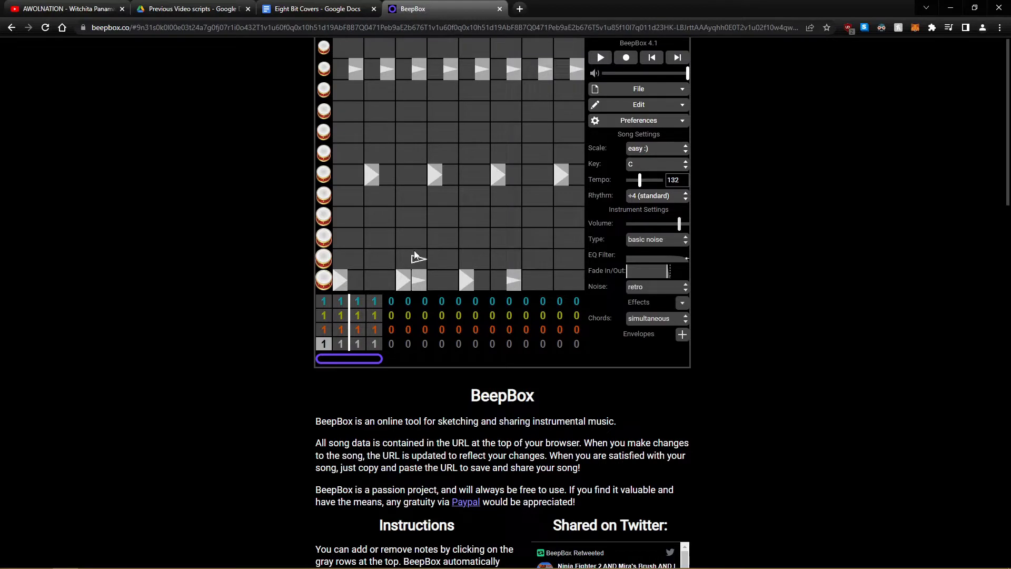
key(space)
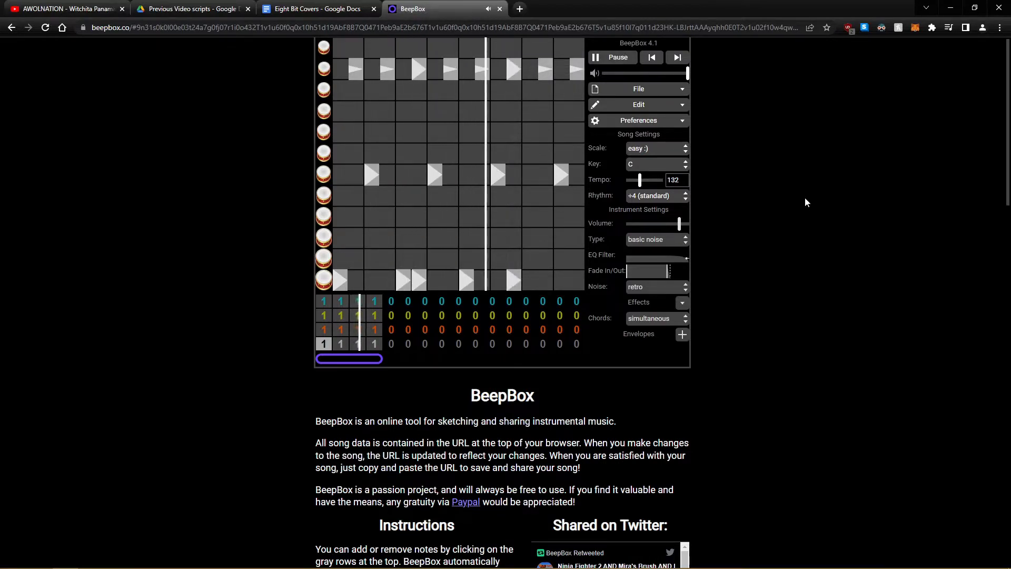
key(space)
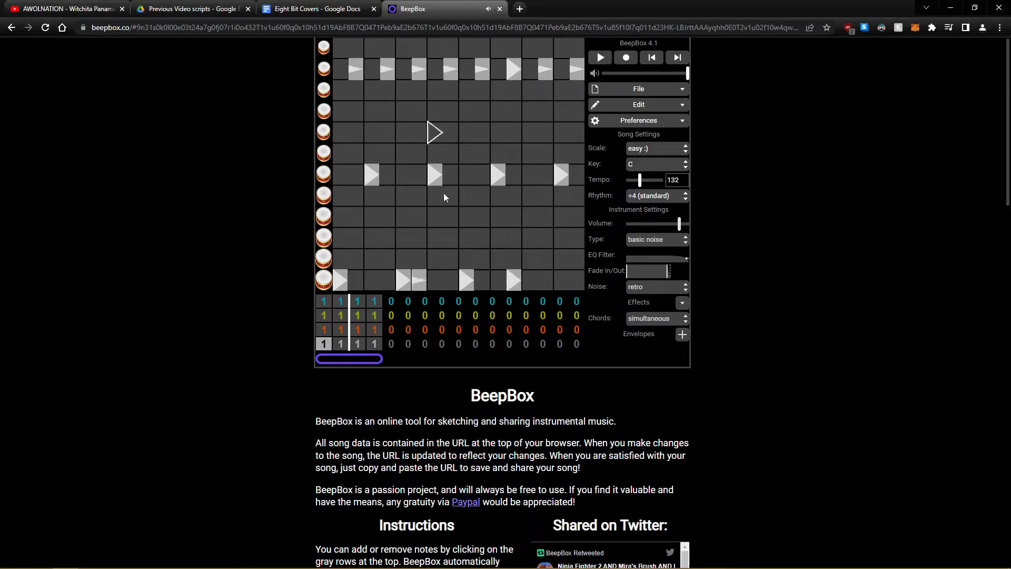
key(ctrl+1)
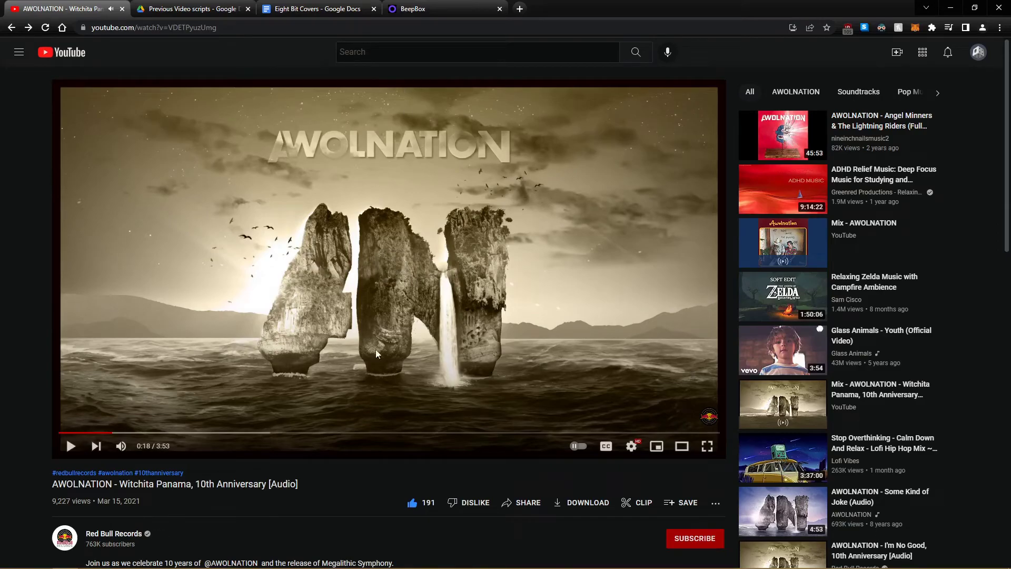
click(422, 9)
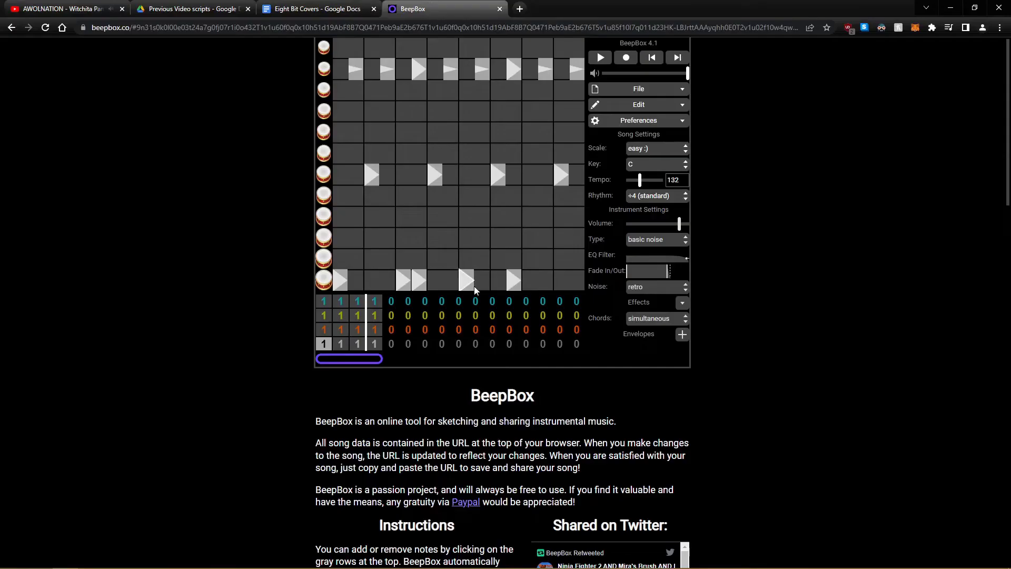
In BeepBox, delete all the second-row hits from the drum pattern.
click(576, 68)
click(545, 69)
click(513, 70)
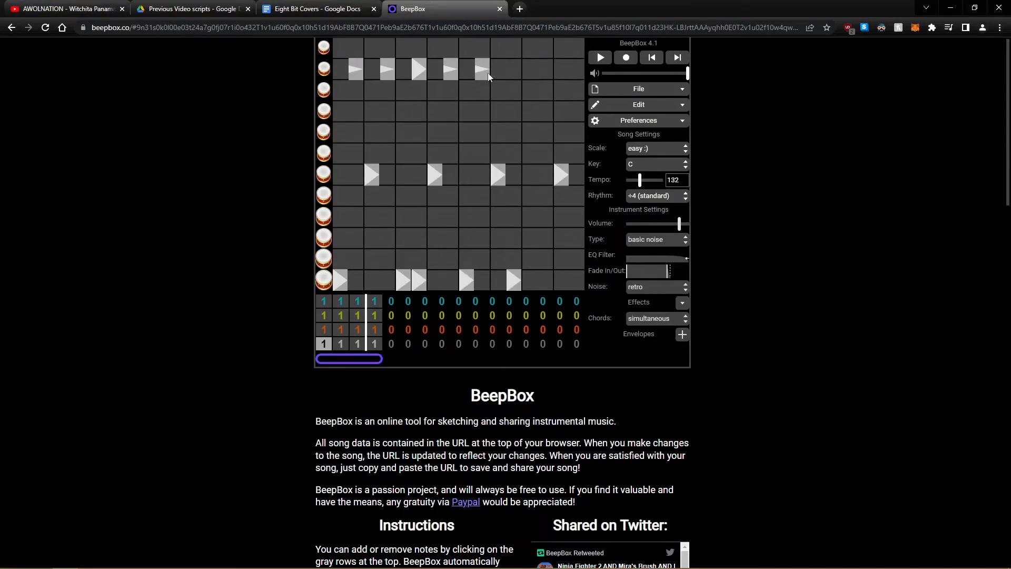
click(388, 69)
click(356, 69)
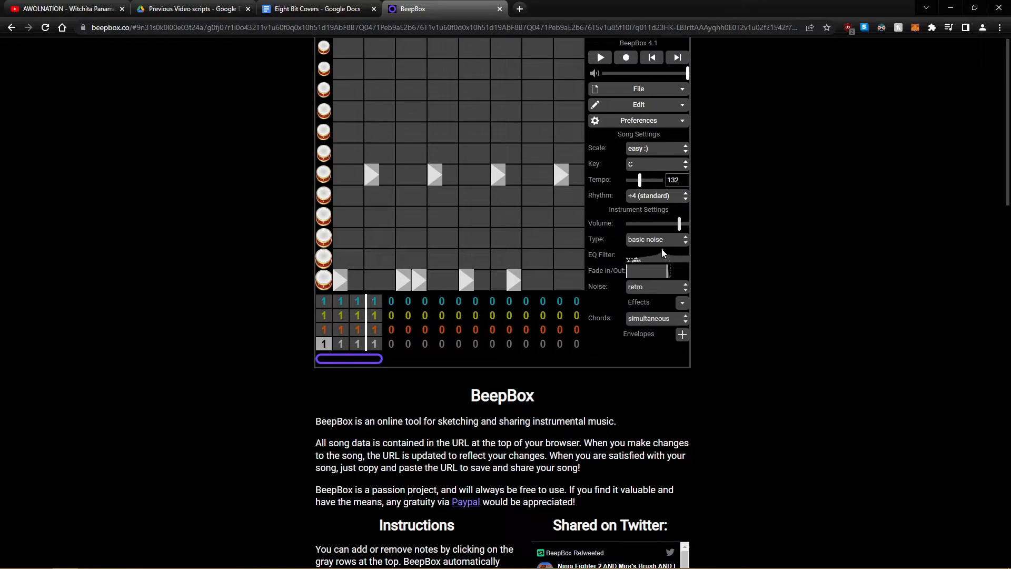
Try a boosted EQ filter and the white noise type on the drum instrument, playing the pattern with each.
key(space)
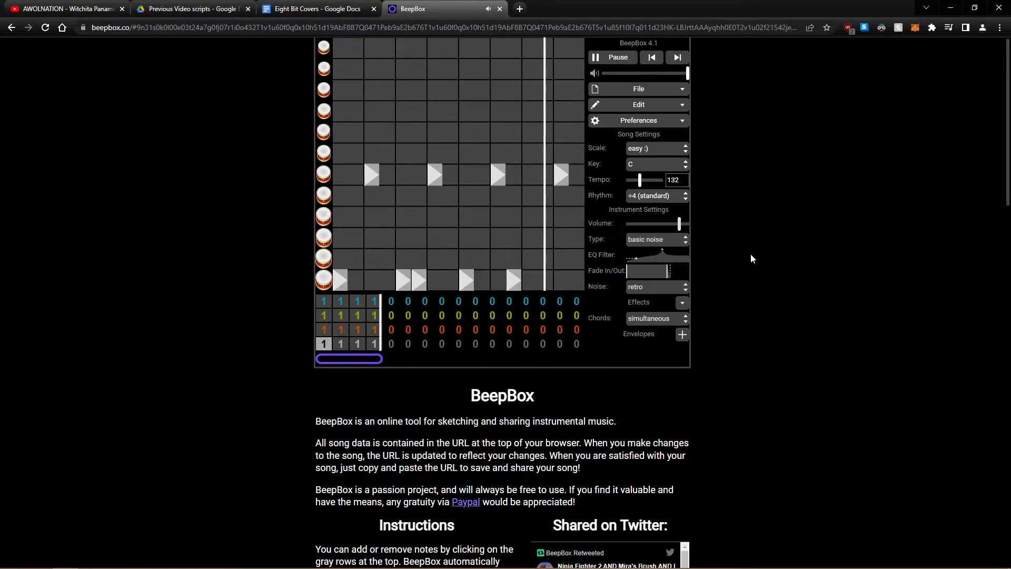
key(space)
click(678, 290)
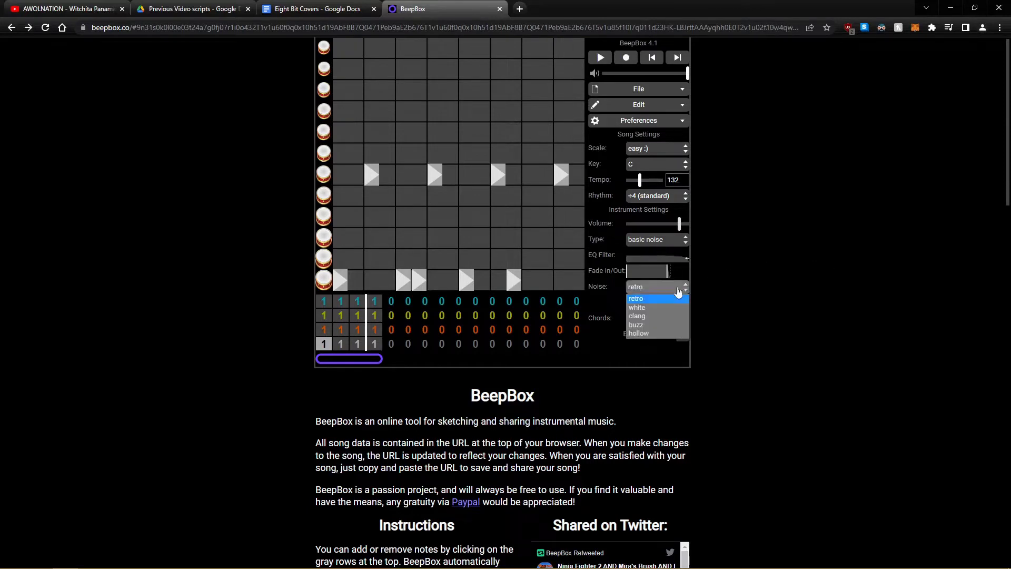
click(653, 307)
key(space)
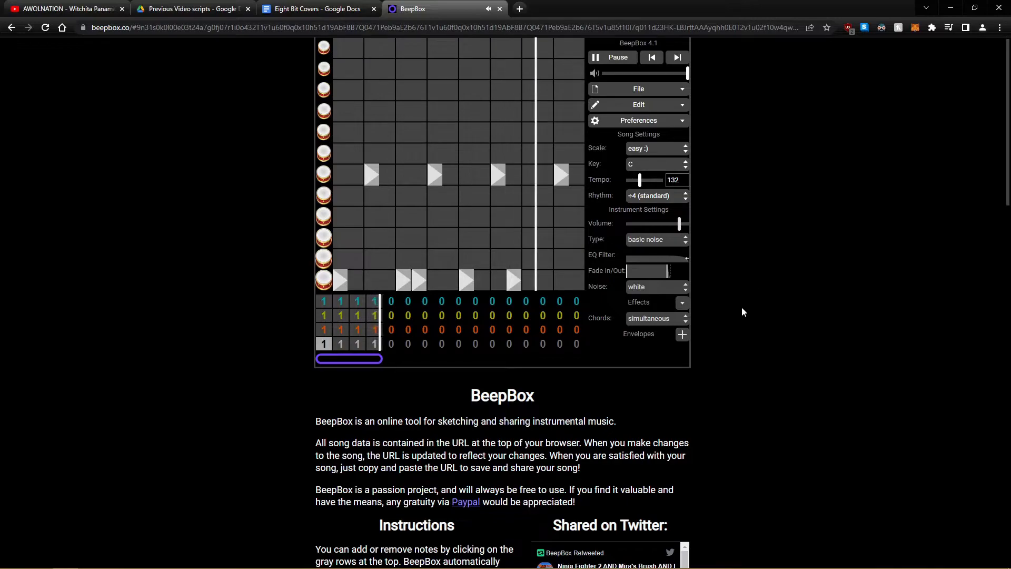
key(space)
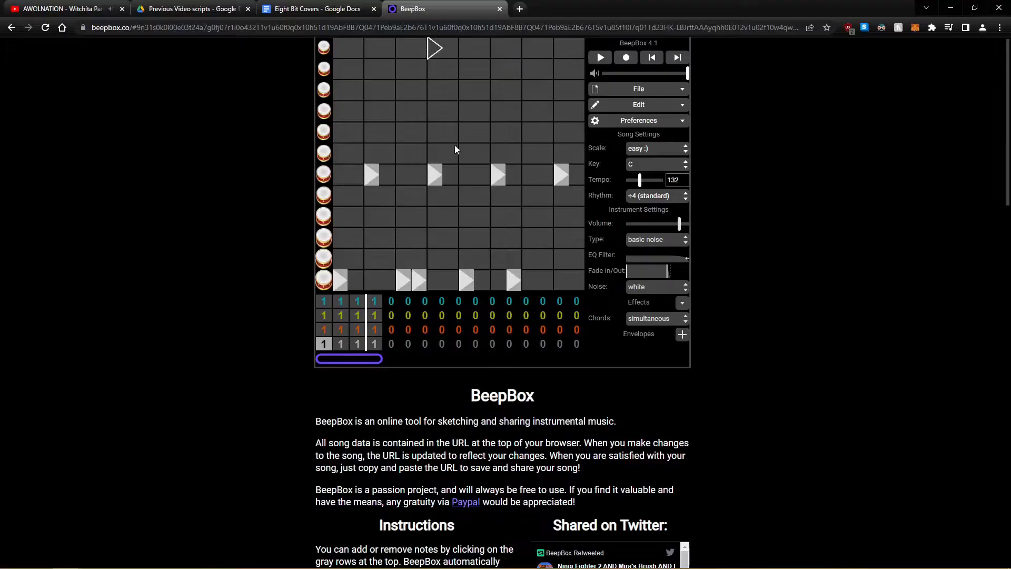
Add top-row hits on beats 1, 3, 5 and 7 of the drum pattern, and play it.
click(368, 49)
click(434, 48)
click(496, 48)
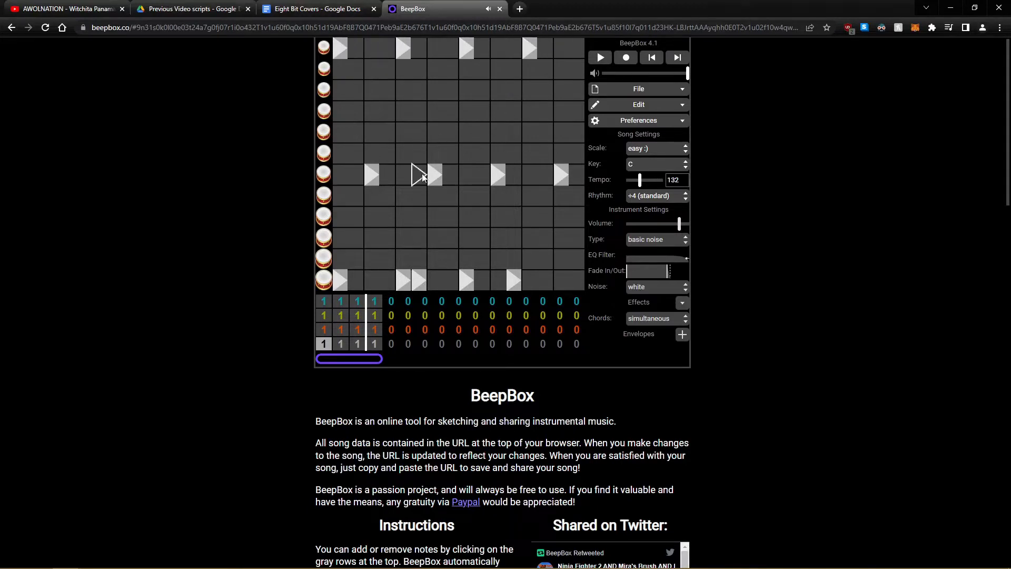
key(space)
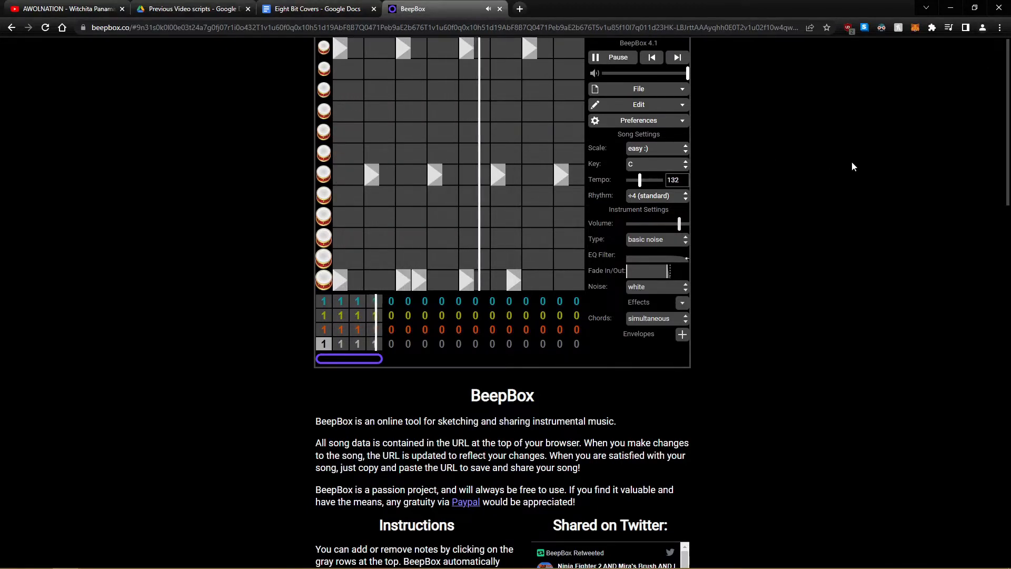
key(space)
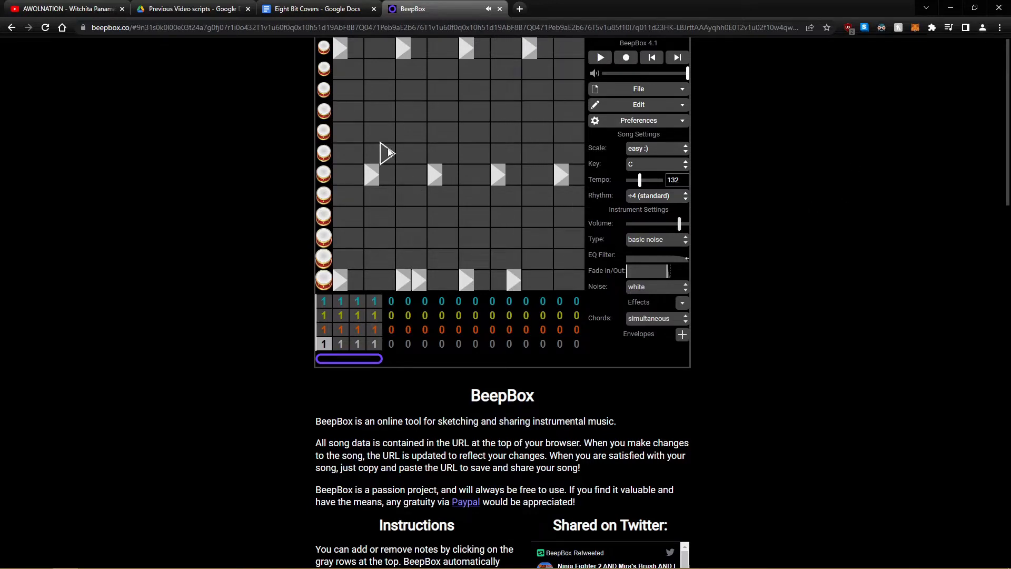
click(336, 54)
Try the clang and buzz noise types on the drum instrument, playing the pattern with each.
click(658, 288)
click(654, 322)
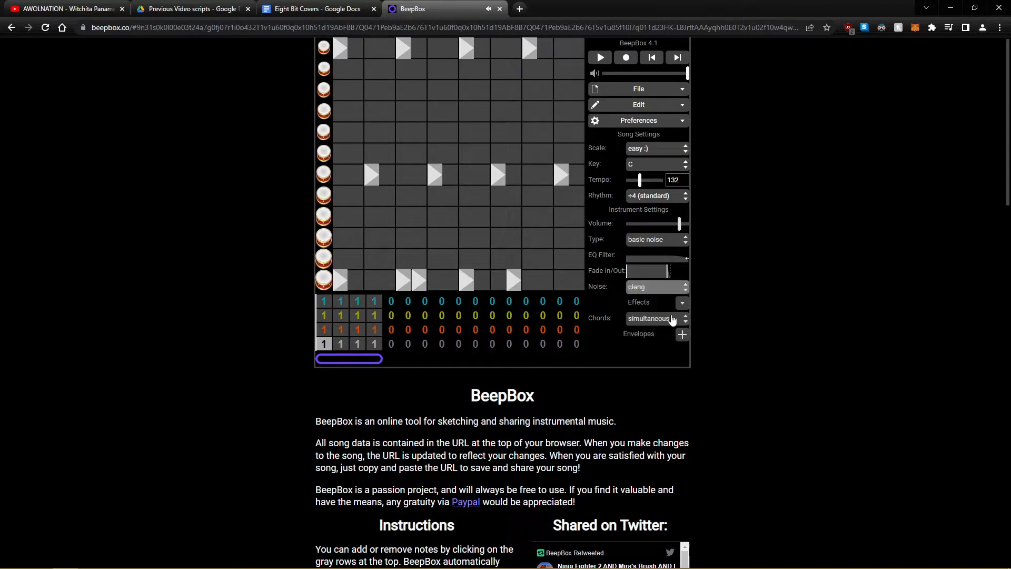
key(space)
key(space)
click(663, 289)
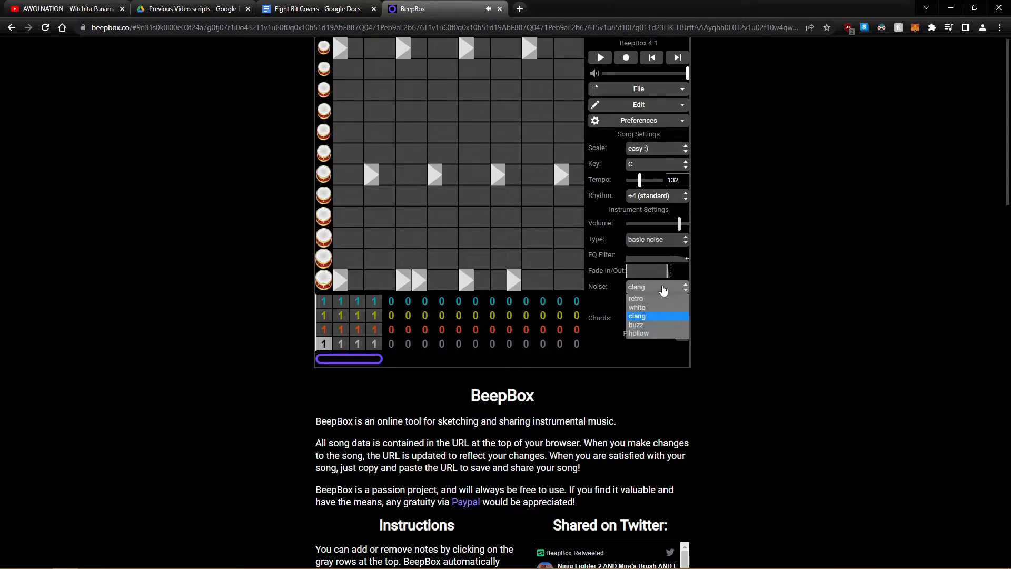
click(650, 323)
key(space)
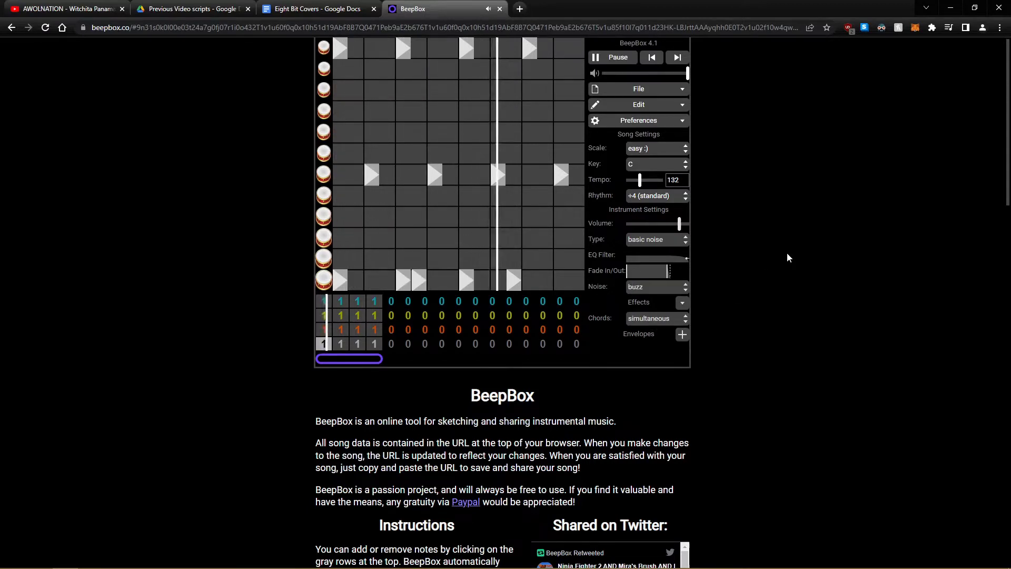
key(space)
Set the drum instrument's noise type to hollow, and play the pattern.
click(655, 287)
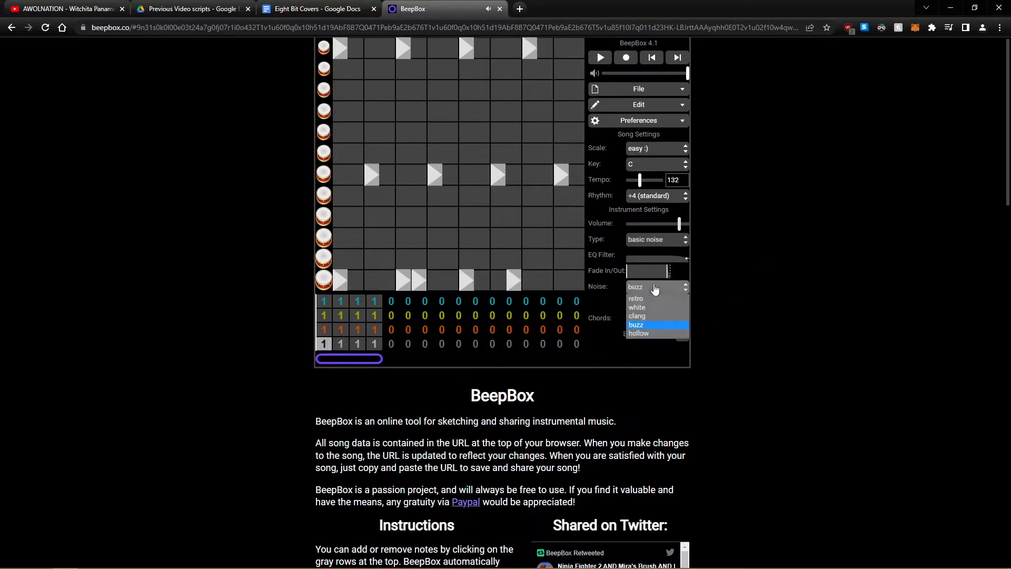
click(643, 334)
key(space)
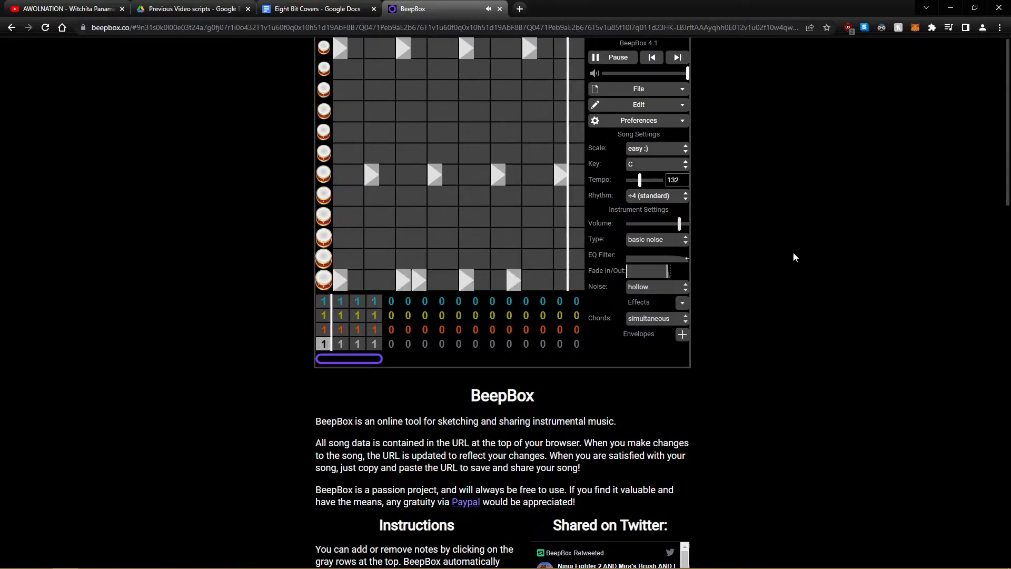
key(space)
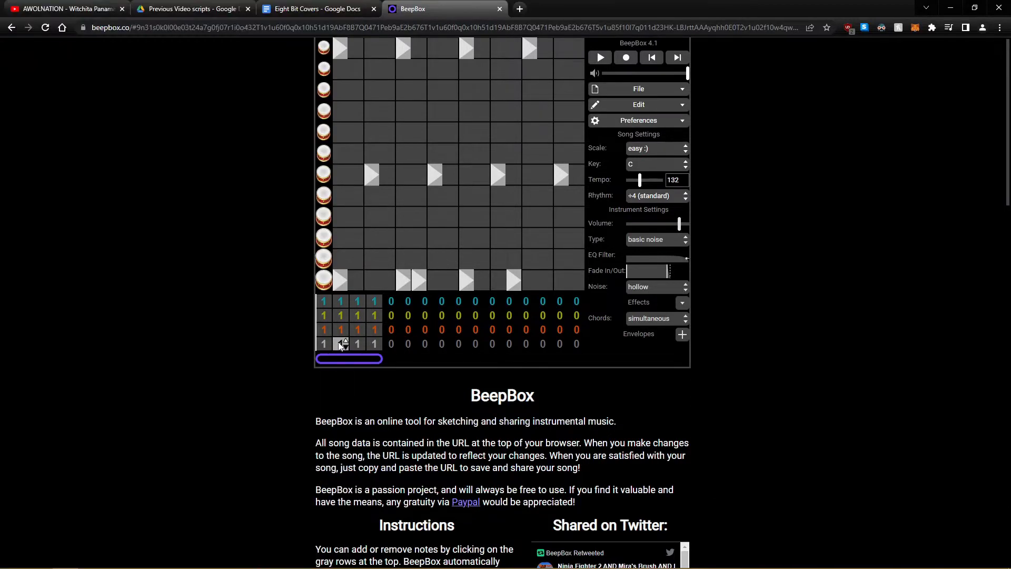
In bar 2, create drum pattern 2 as a copy of pattern 1 with second-row hits added on every off-beat.
click(346, 340)
key(ctrl+v)
click(388, 67)
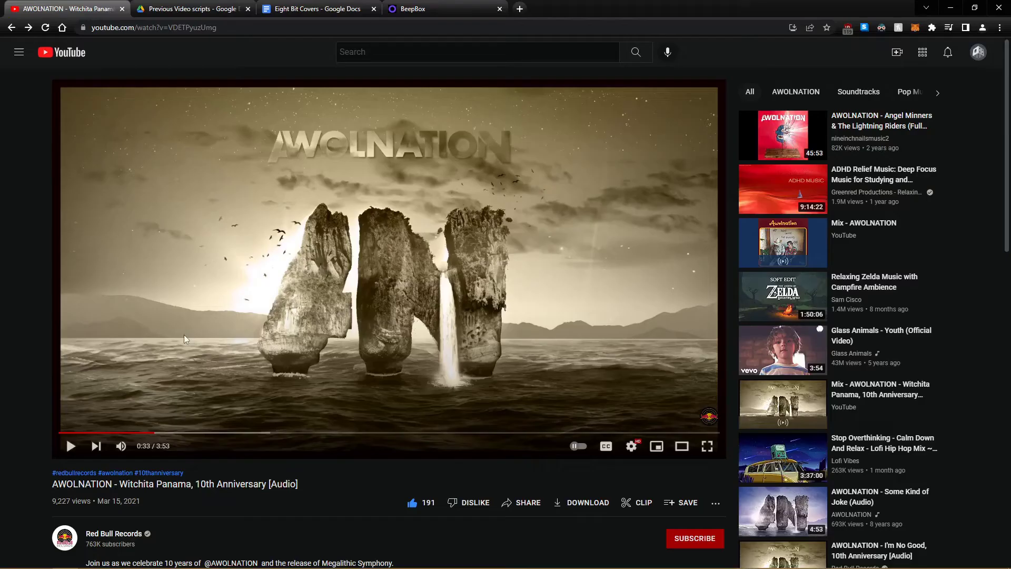
Check the drum part at about 0:33 in the YouTube reference video, and return to BeepBox.
click(155, 434)
click(328, 4)
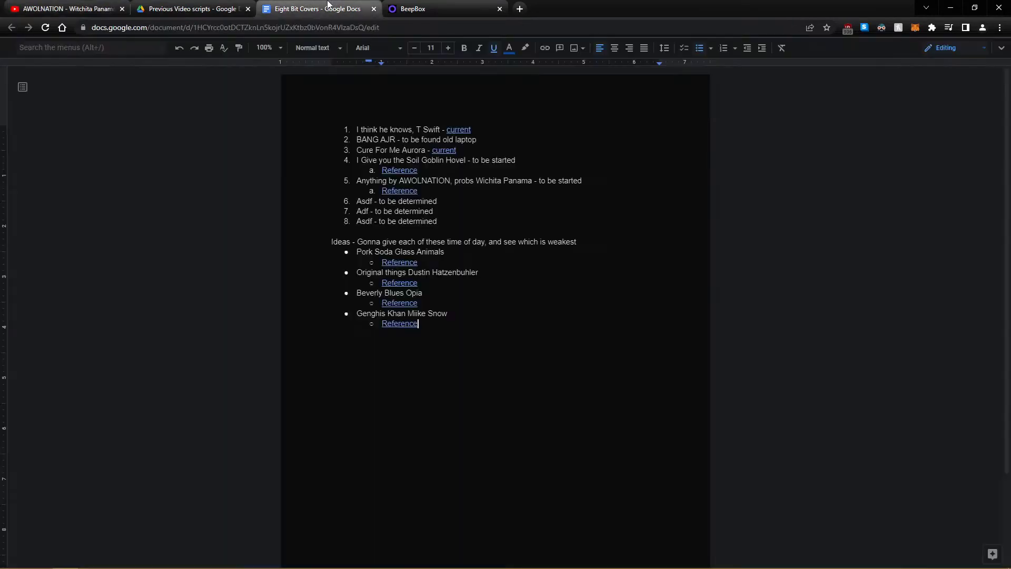
click(432, 7)
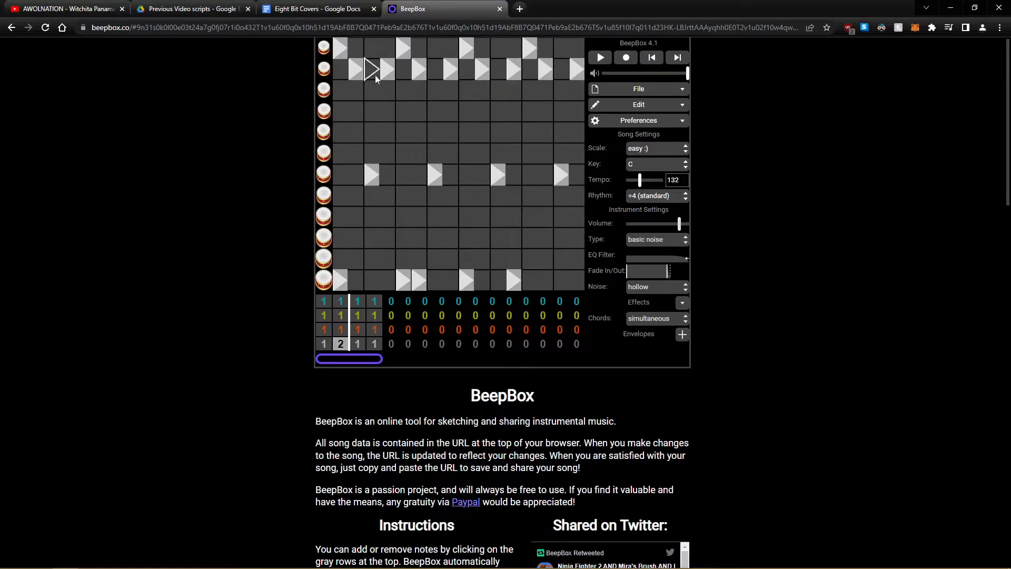
Assign drum pattern 1 to bar 2 and drum pattern 2 to bars 3 and 4.
click(346, 348)
double_click(361, 341)
click(376, 341)
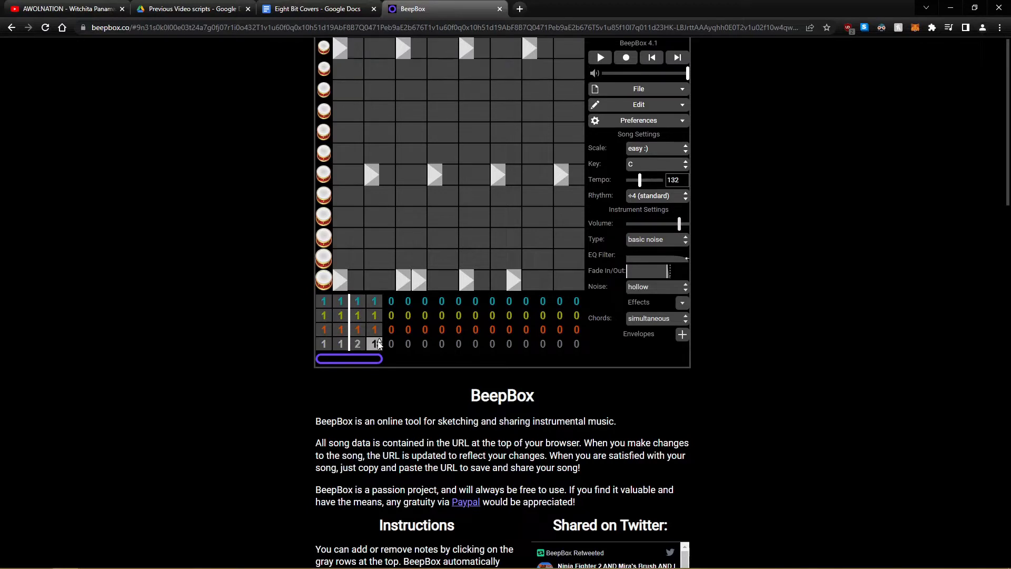
click(376, 342)
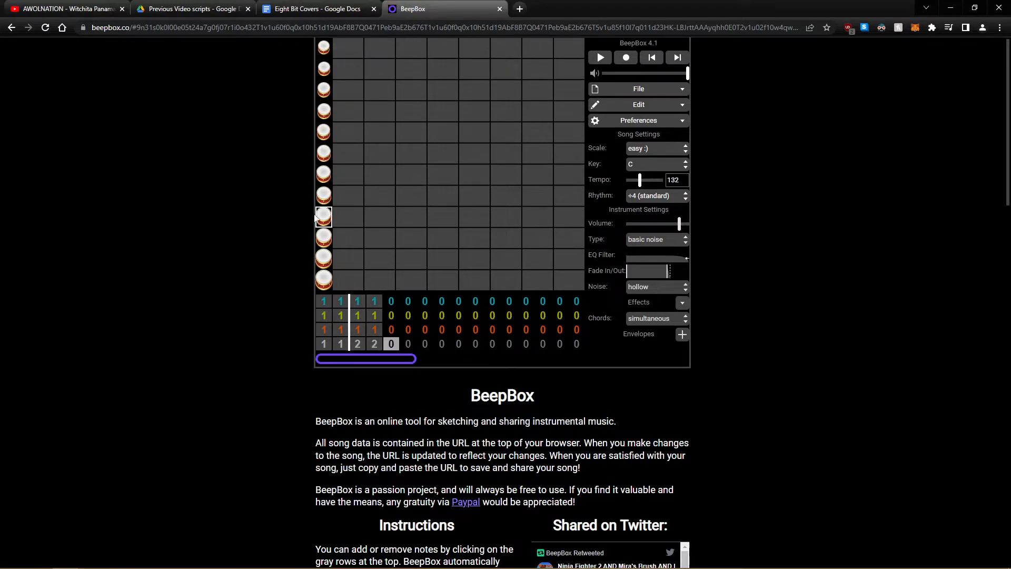
Listen to the YouTube reference video around 0:32, and return to BeepBox.
click(68, 8)
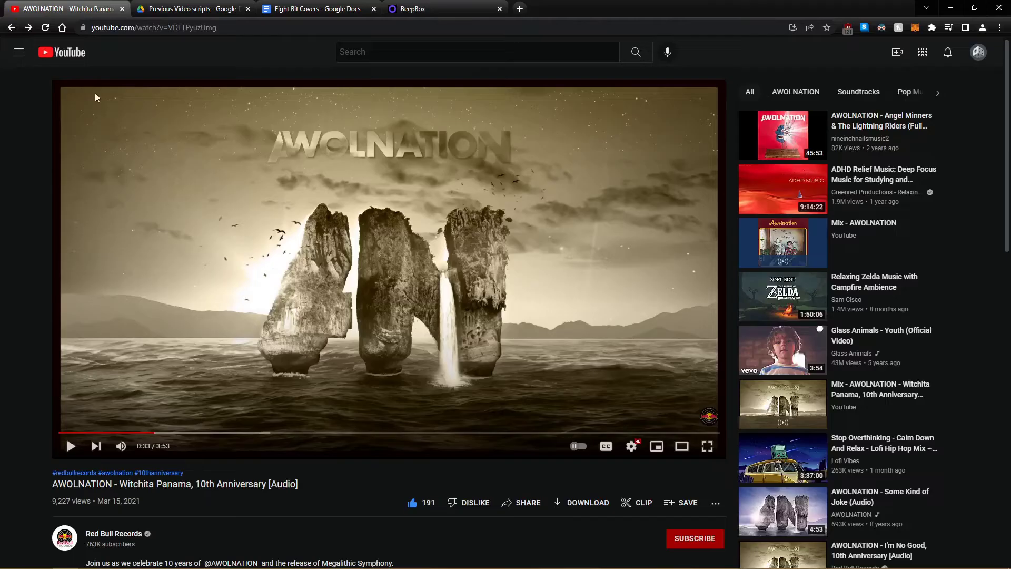
click(144, 433)
click(277, 301)
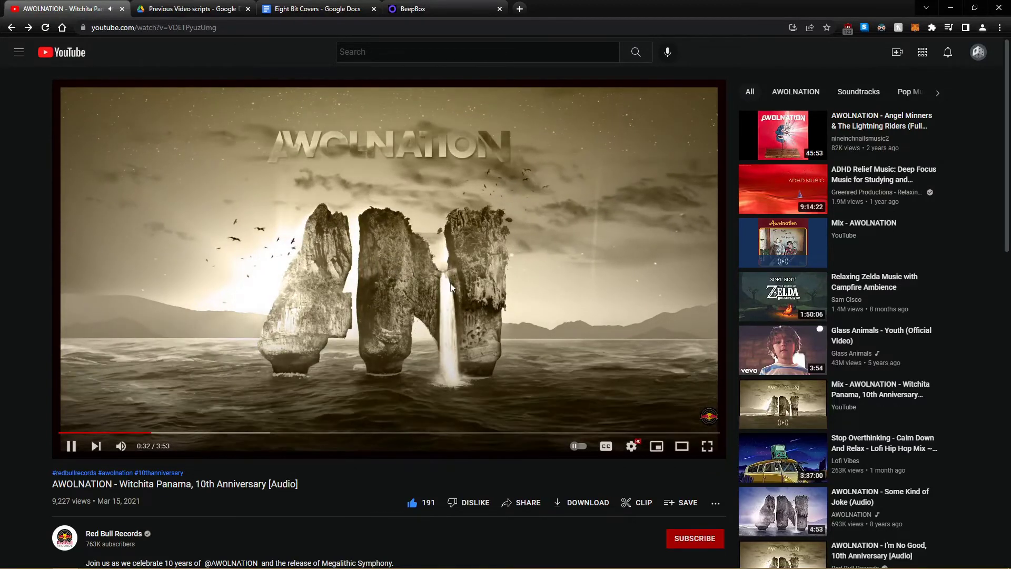
click(435, 292)
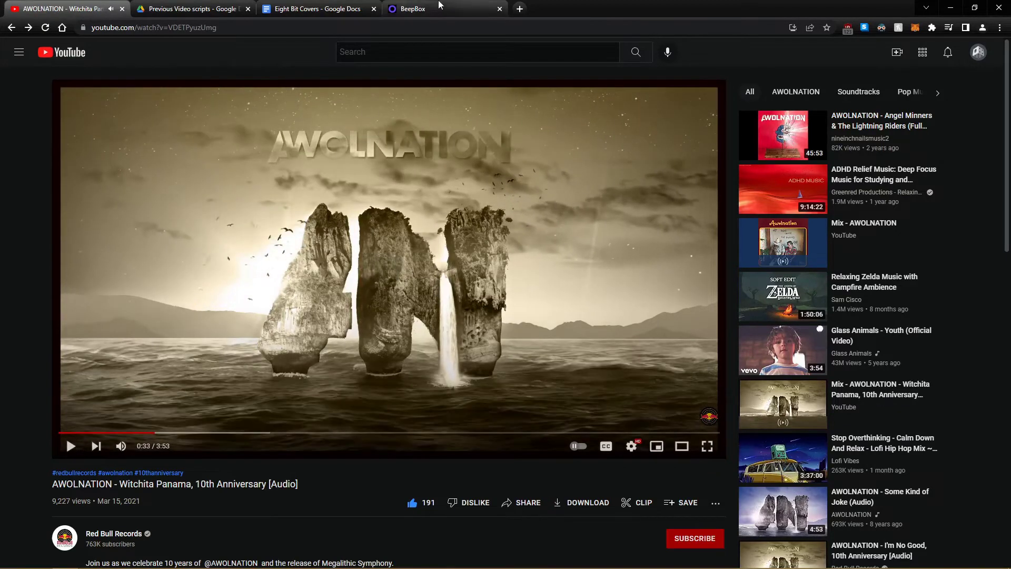
click(416, 9)
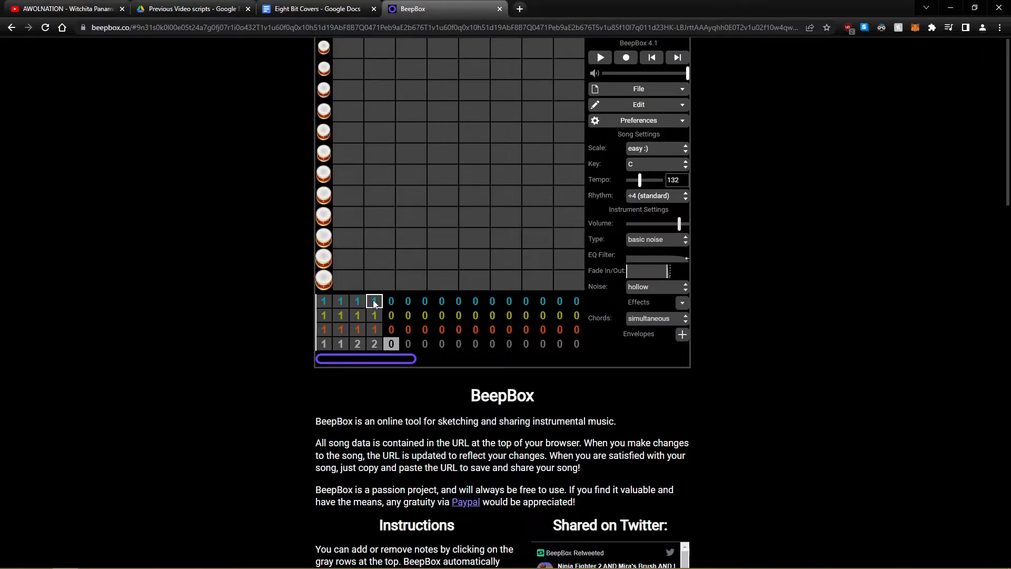
Play the four-bar drum sequence, and add the reverb effect to the drum instrument.
key(space)
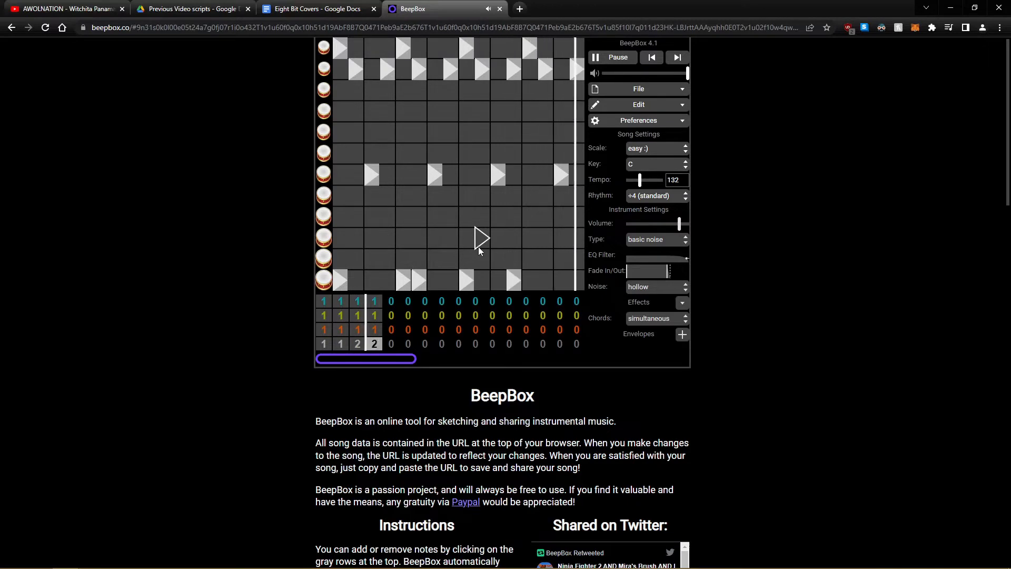
key(space)
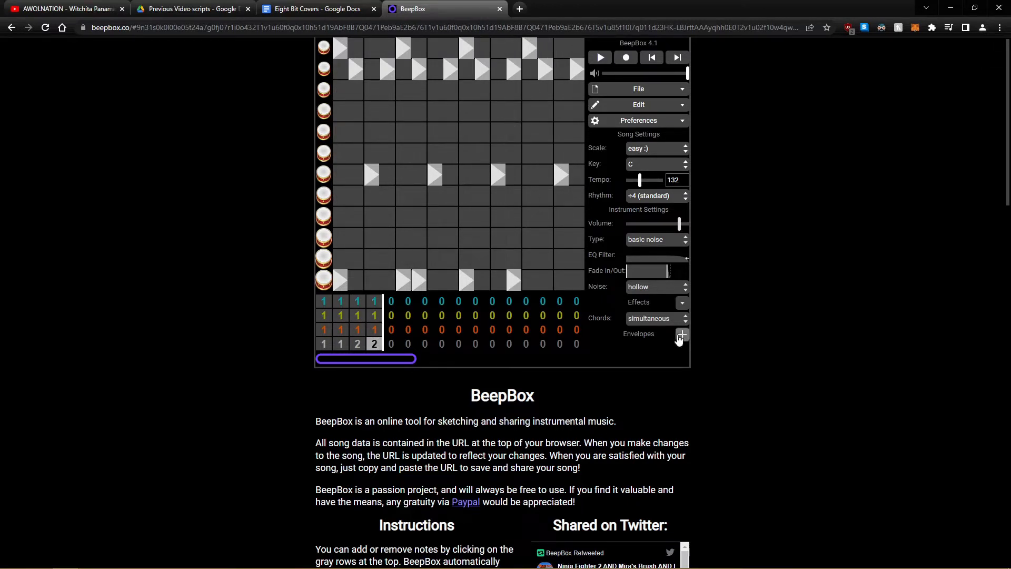
click(682, 302)
click(694, 437)
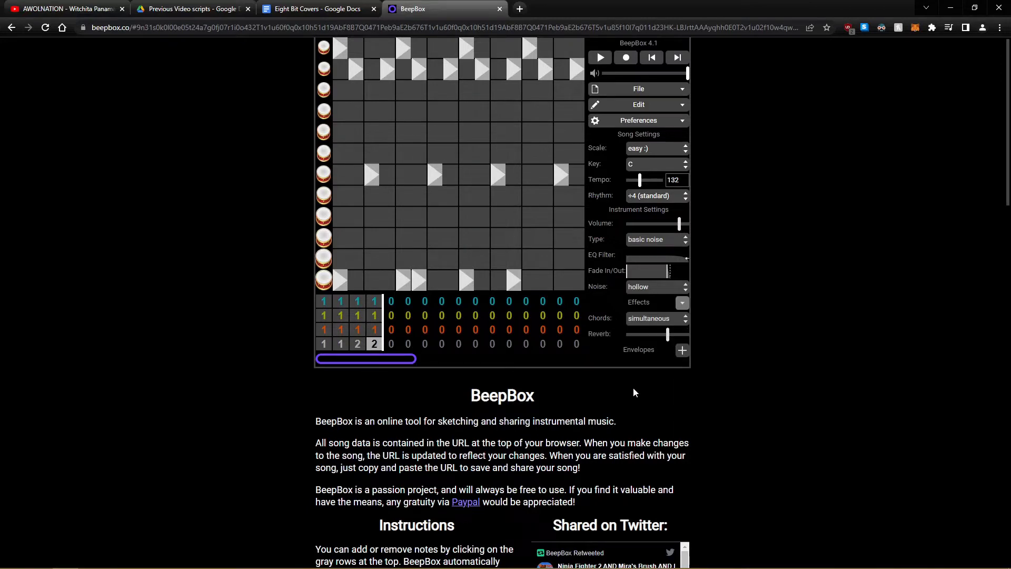
Lower the drum instrument's reverb to about a third of its range while playing the drum sequence.
key(space)
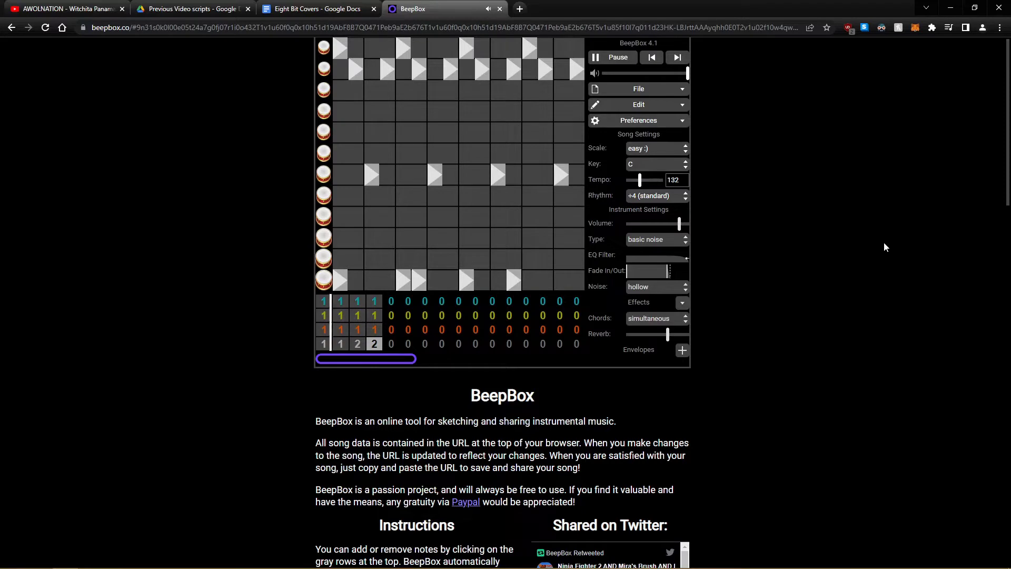
drag(672, 336, 640, 340)
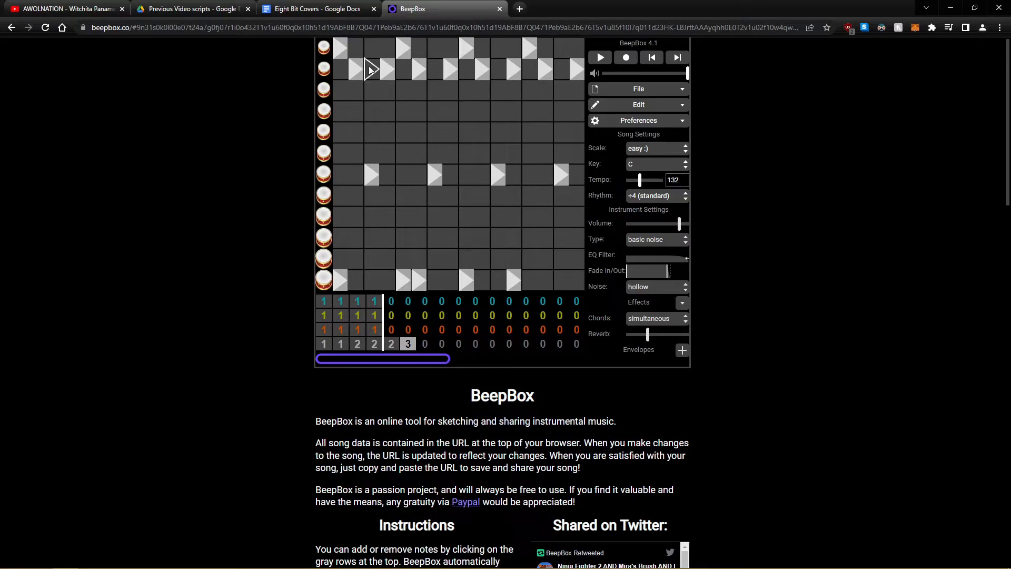
Check the YouTube reference video, return to BeepBox, and play the drum sequence through bar 5.
click(69, 9)
click(416, 11)
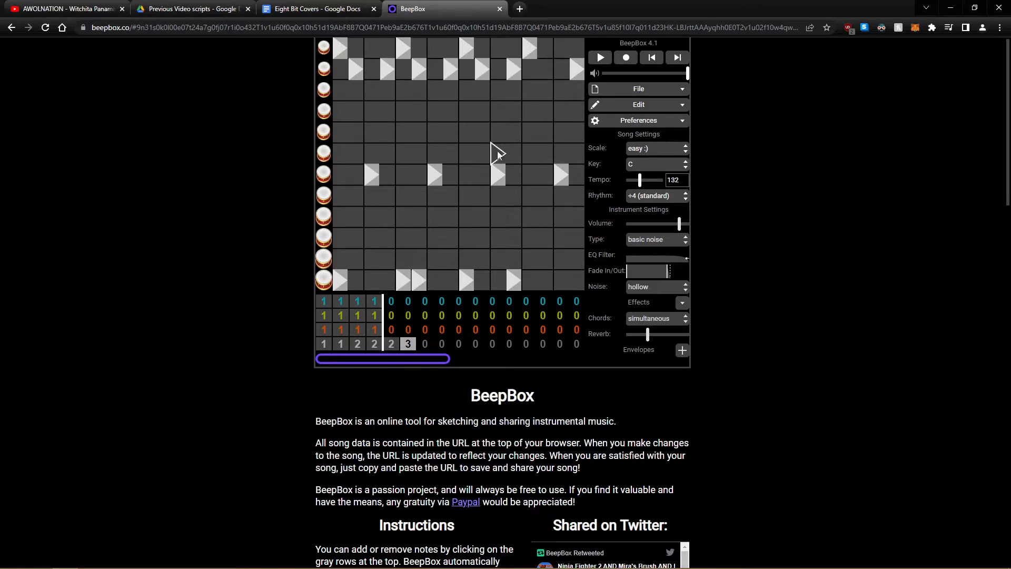
key(space)
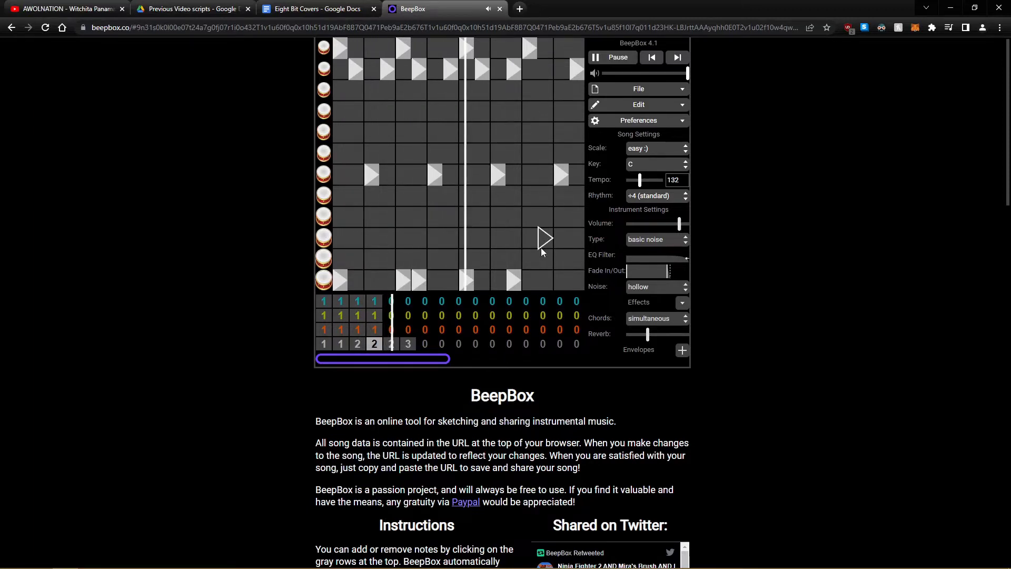
key(space)
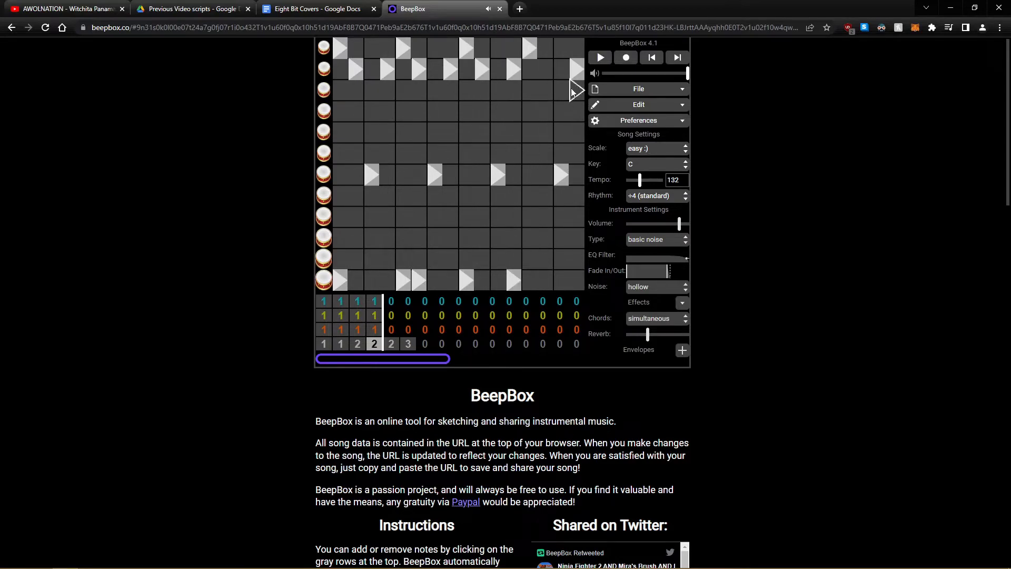
Listen to the YouTube reference video from about 0:25, and return to BeepBox.
click(69, 9)
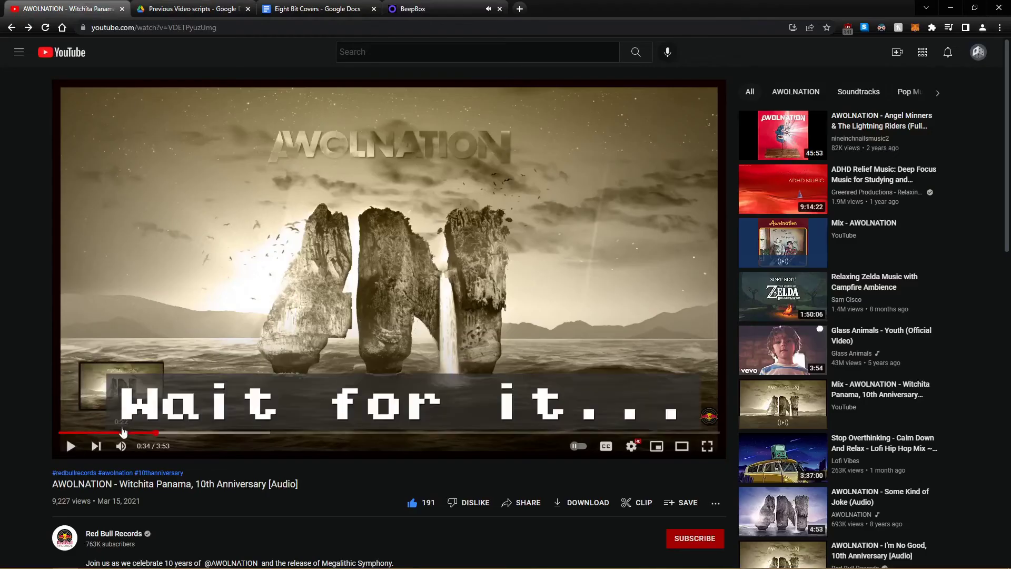
key(space)
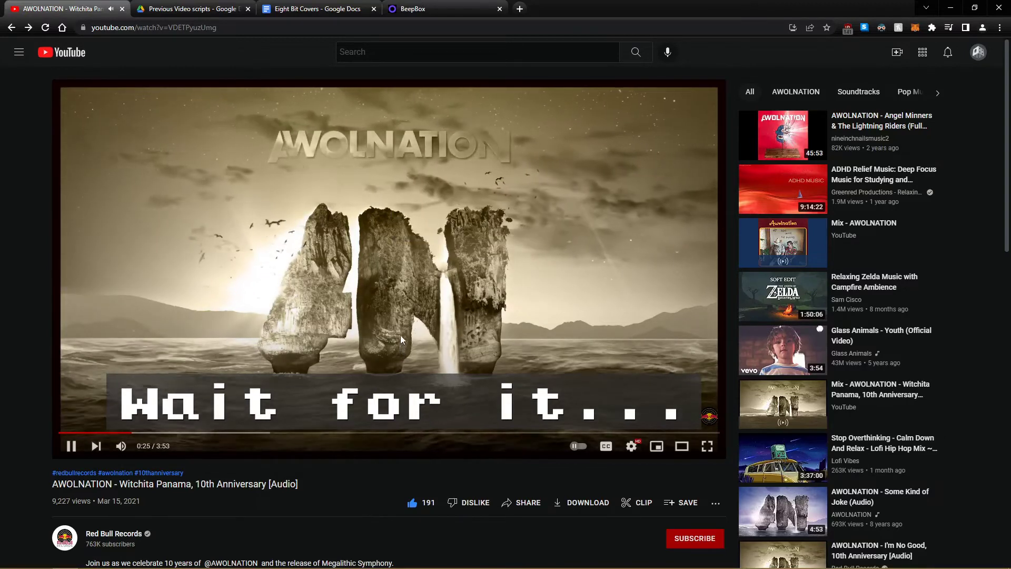
click(324, 357)
click(411, 7)
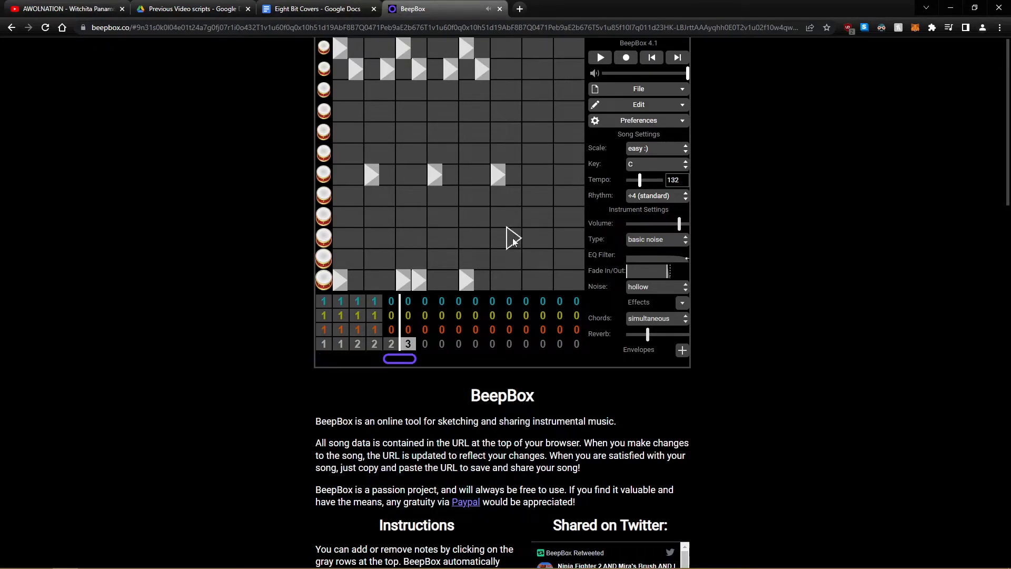
Add a drum fill over the last three beats of drum pattern 3, and play bars 5 and 6.
click(513, 238)
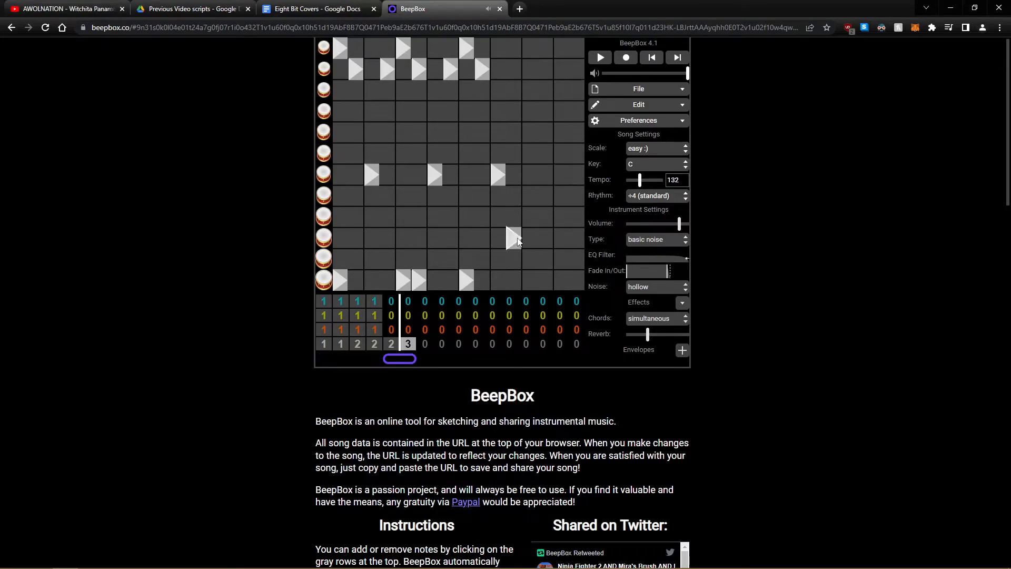
click(527, 279)
click(548, 174)
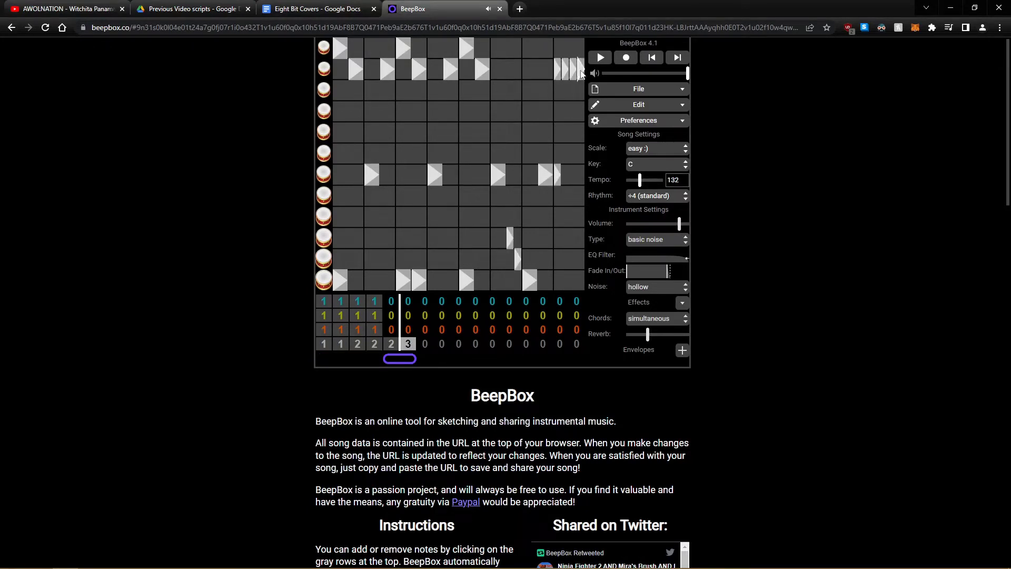
key(space)
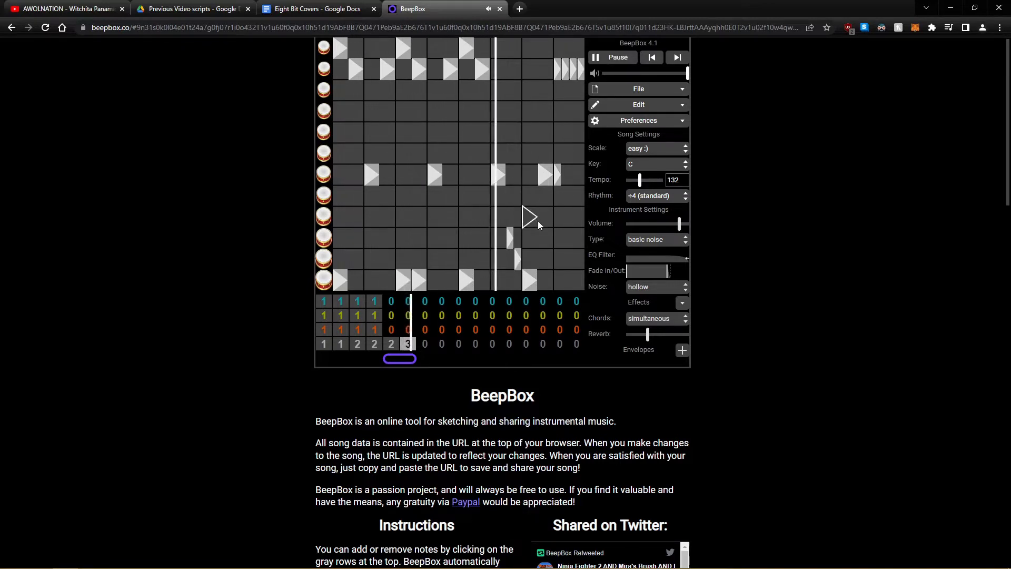
key(space)
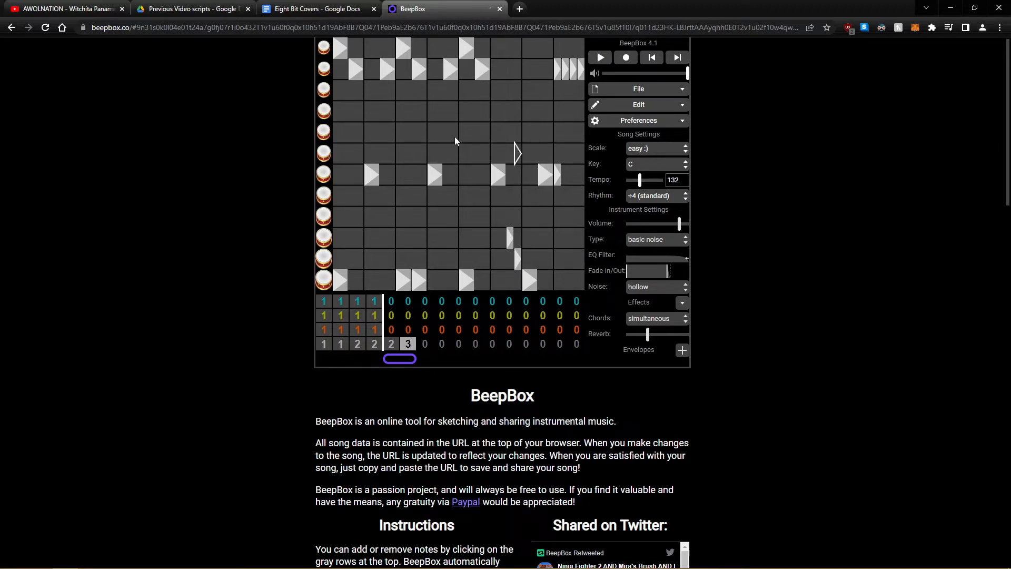
Check the drum fill at about 0:33 in the YouTube reference video, and return to BeepBox.
click(60, 9)
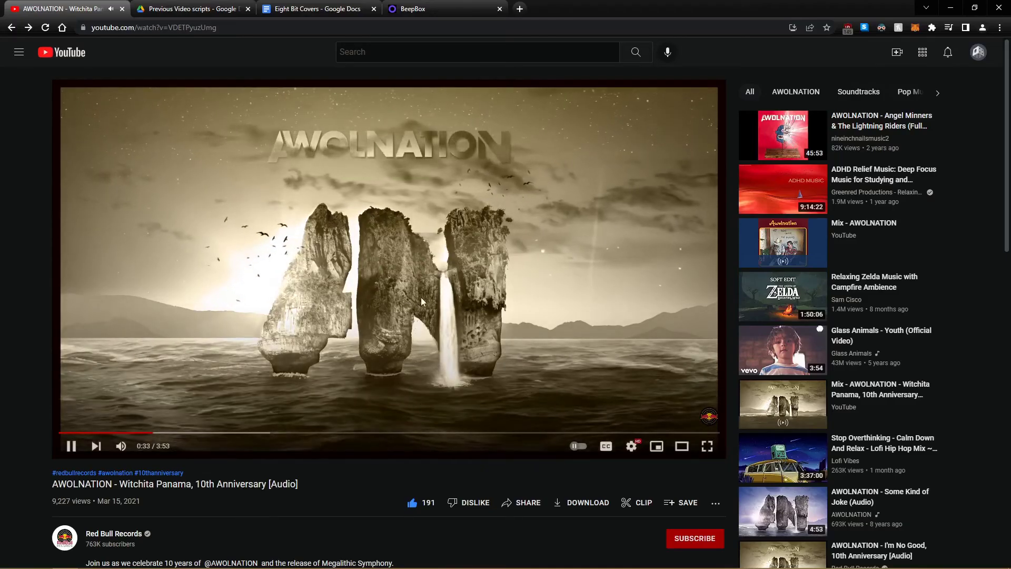
click(454, 289)
click(444, 9)
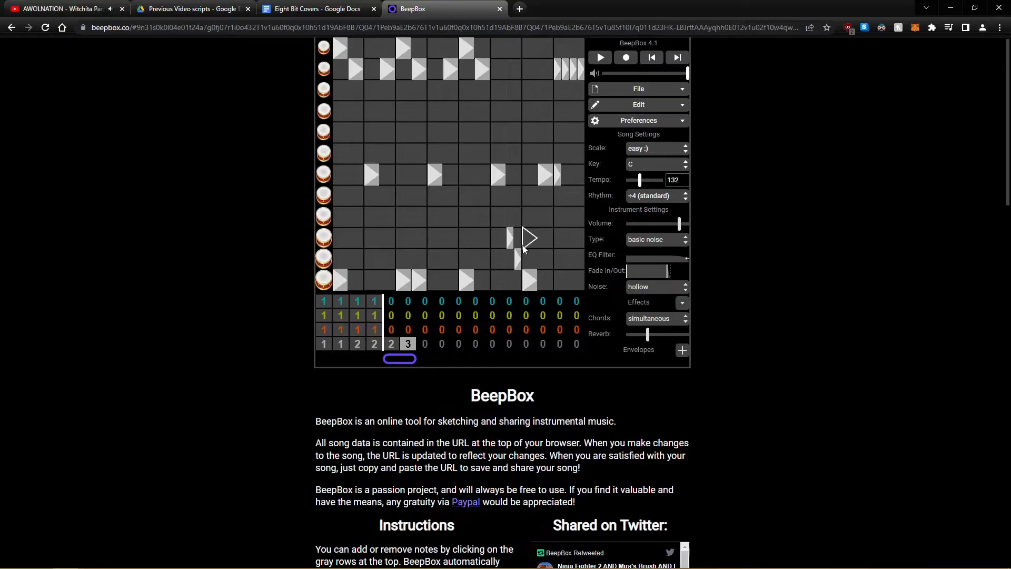
Rework the end of drum pattern 3 with four rapid mid-row hits on the last beat, and play bars 5 and 6.
key(space)
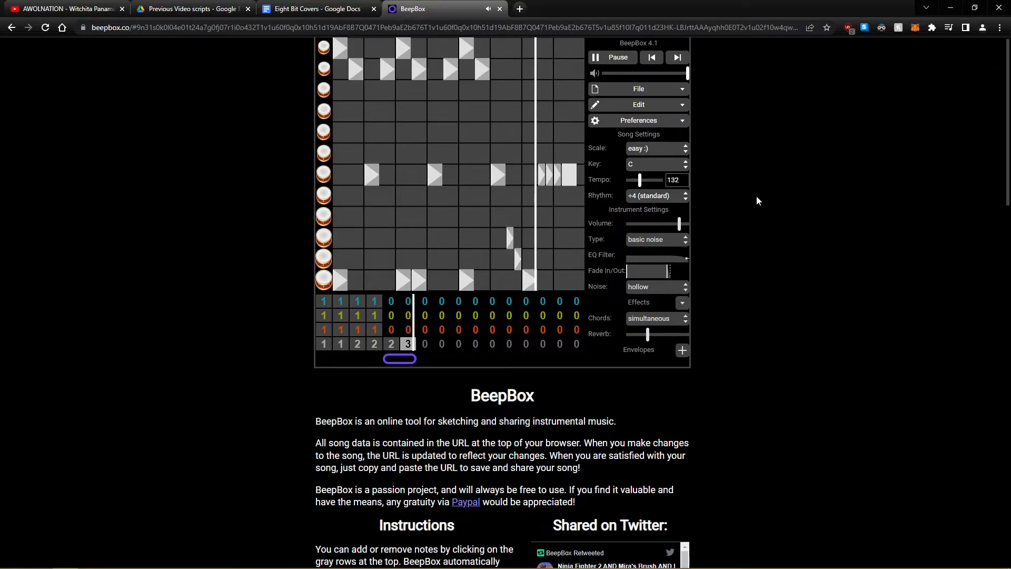
key(space)
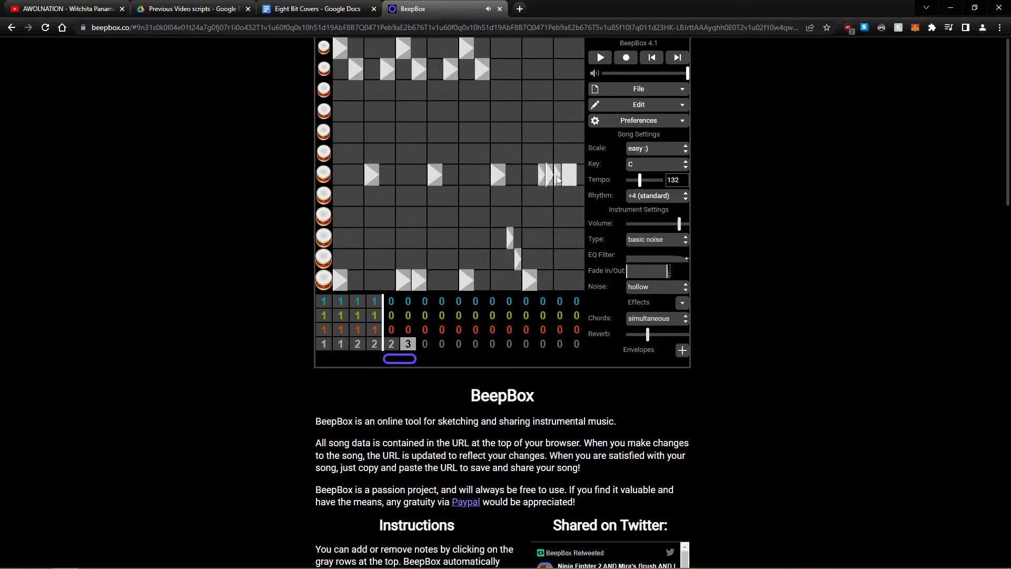
key(space)
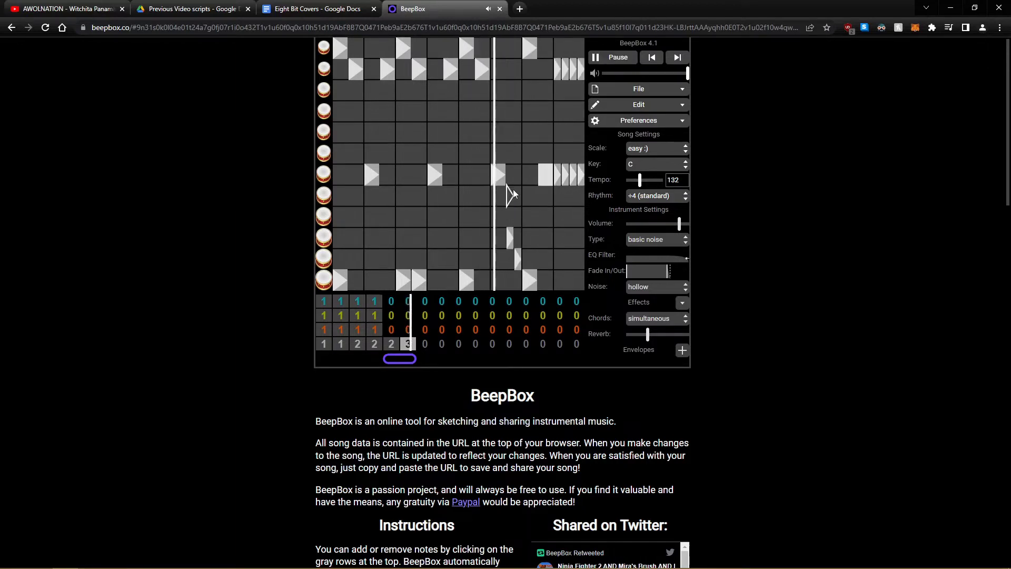
key(space)
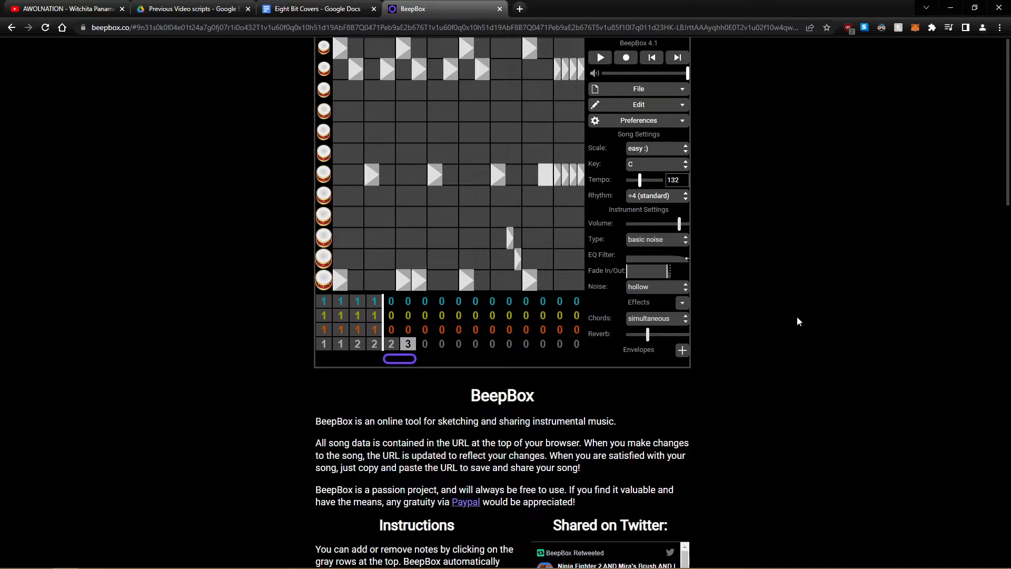
Listen again to the YouTube reference video around 0:33, and return to BeepBox.
click(63, 9)
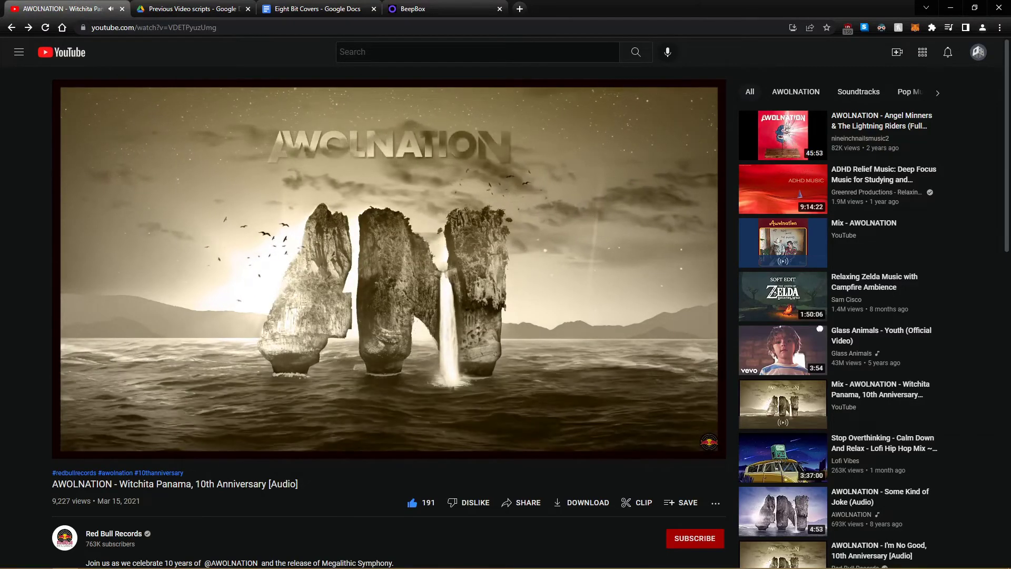
click(431, 399)
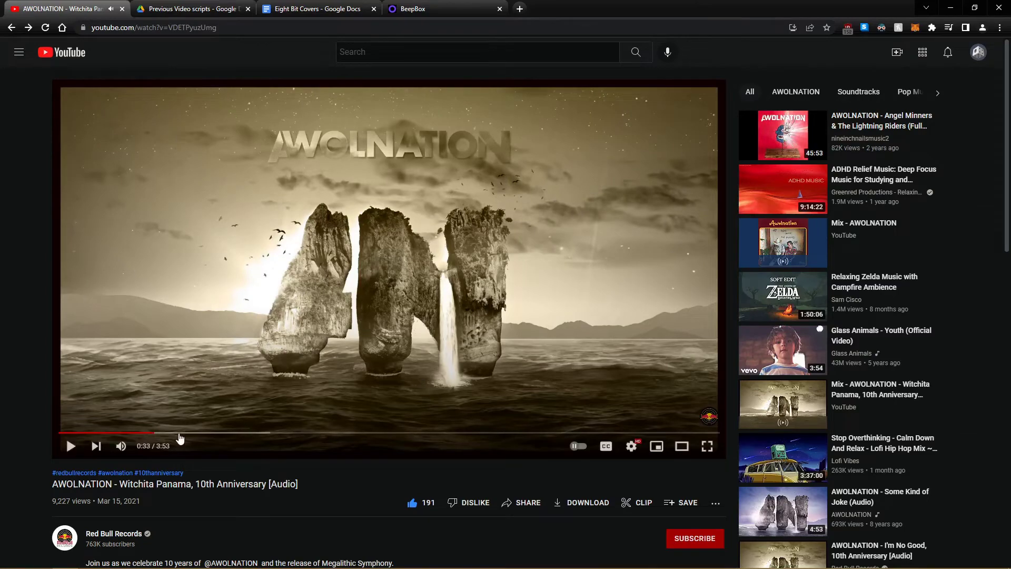
click(430, 7)
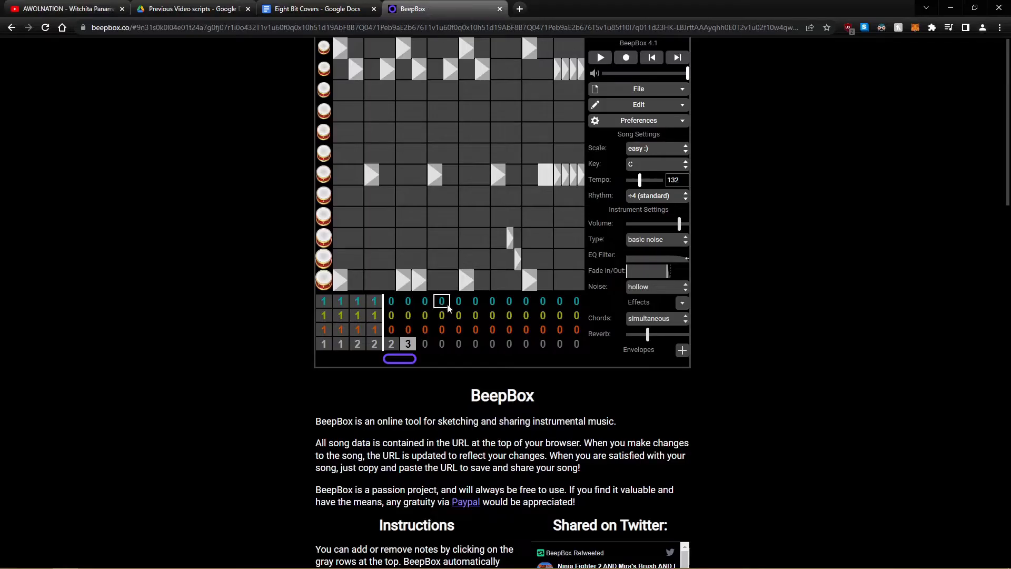
Add extra low-drum hits on beats 5 and 6 of drum pattern 3, and play bar 6 on its own.
click(481, 282)
key(space)
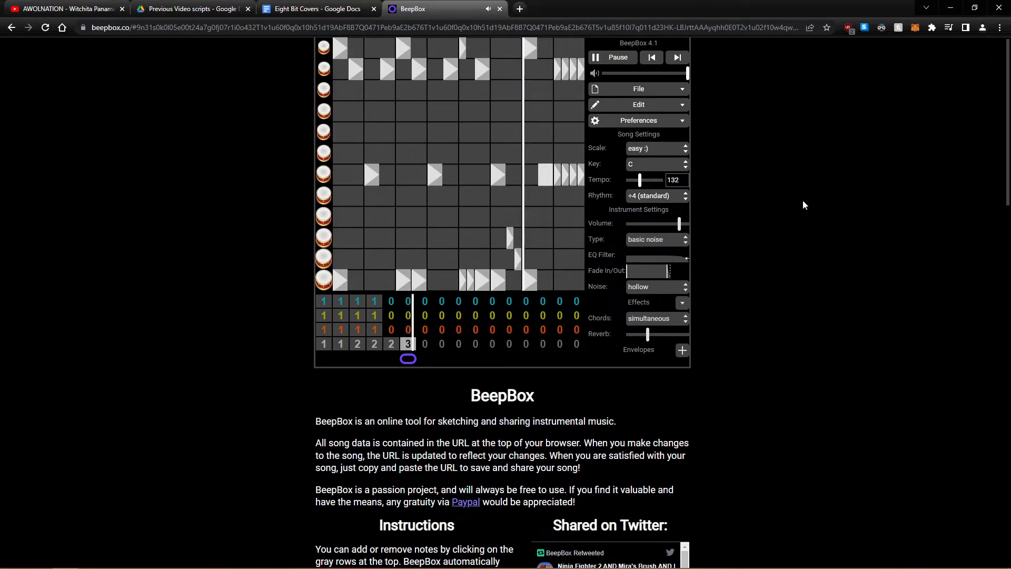
key(space)
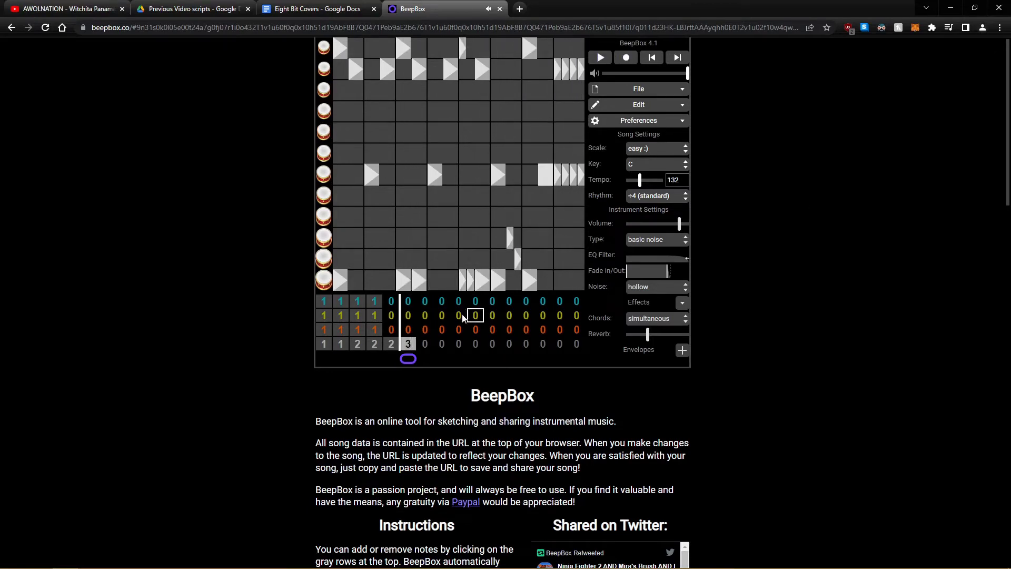
Listen to the YouTube reference video from about 0:27, skip ahead to about 1:06, and return to BeepBox.
click(17, 7)
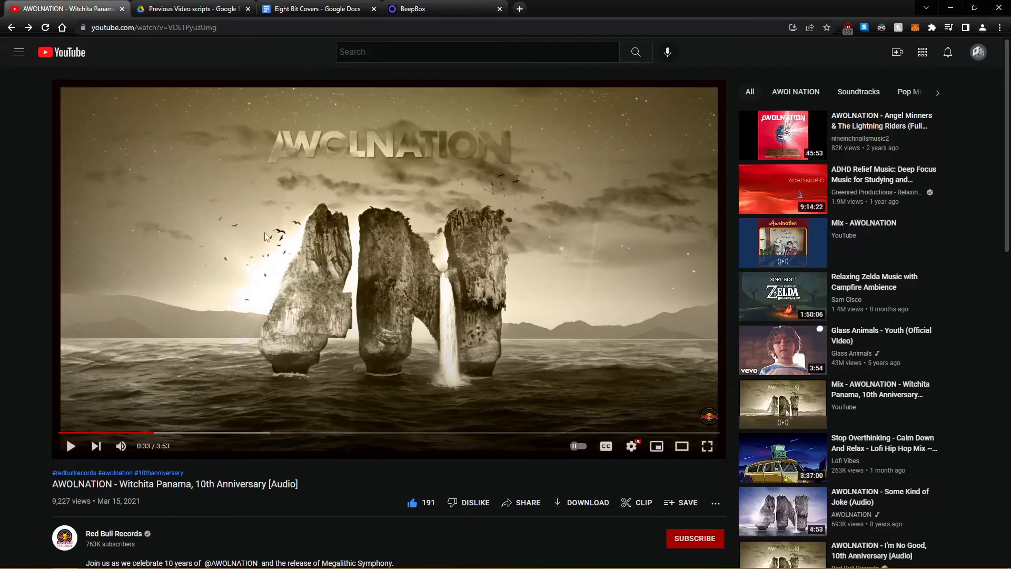
key(Left)
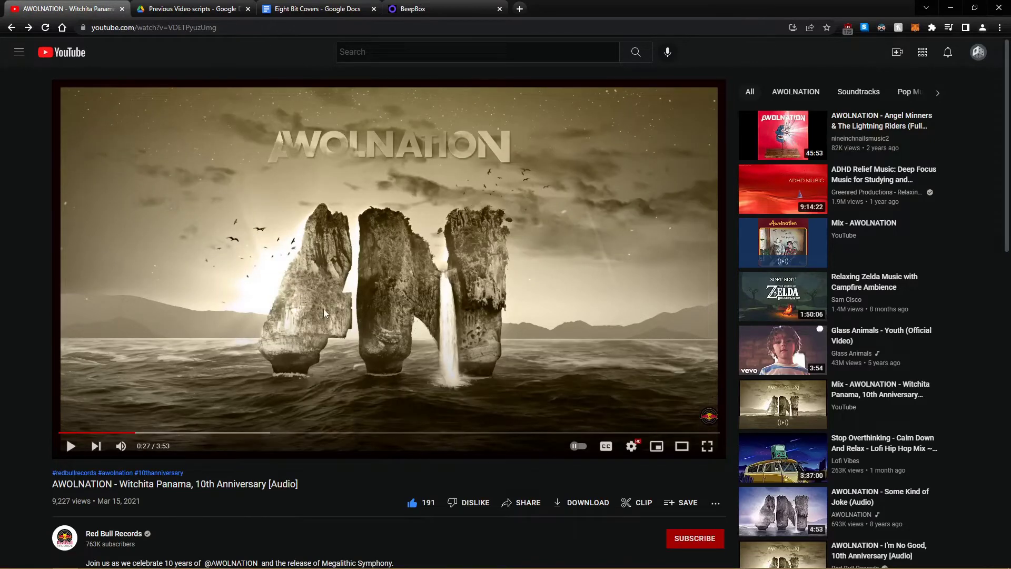
click(361, 303)
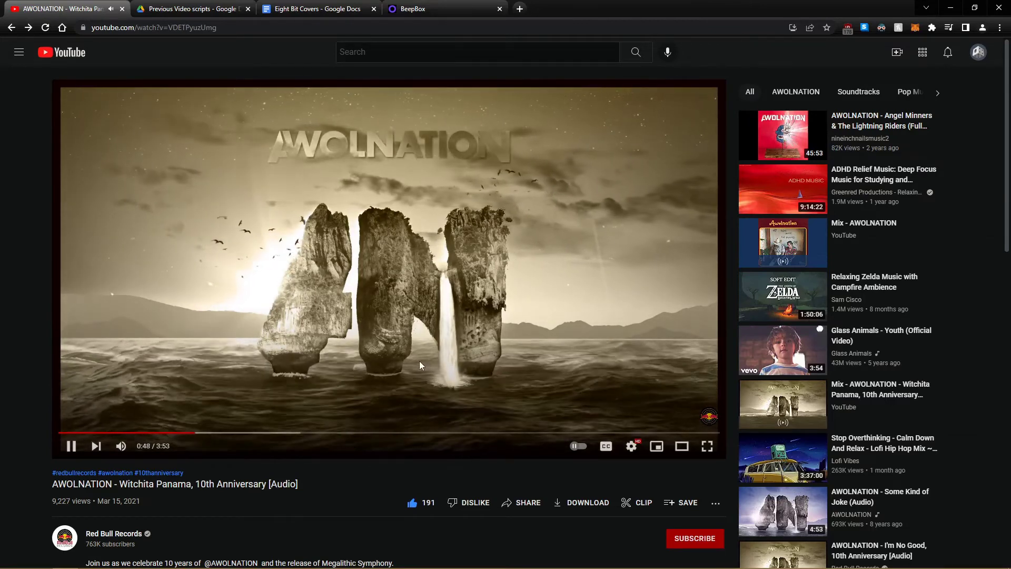
click(245, 433)
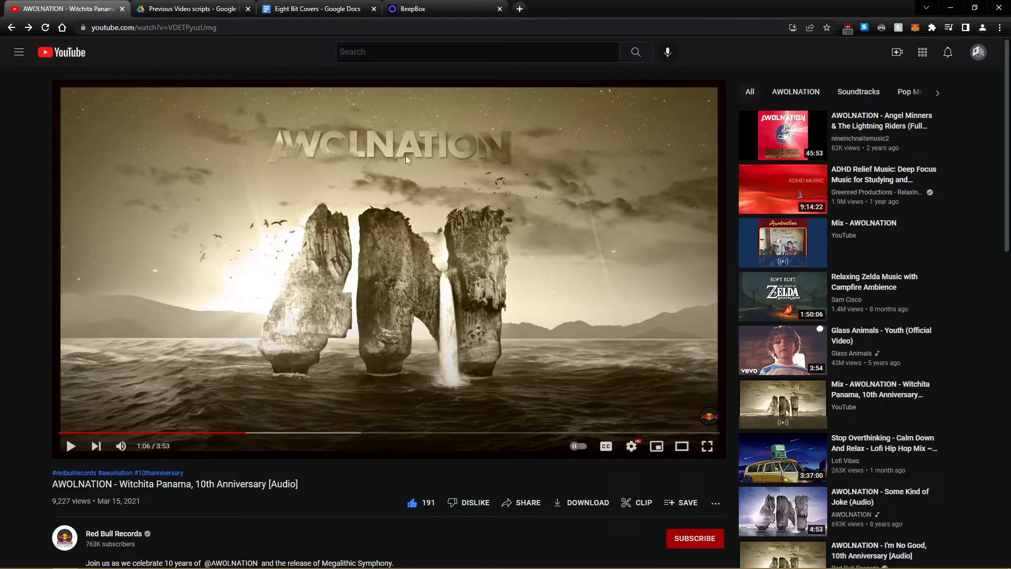
click(413, 8)
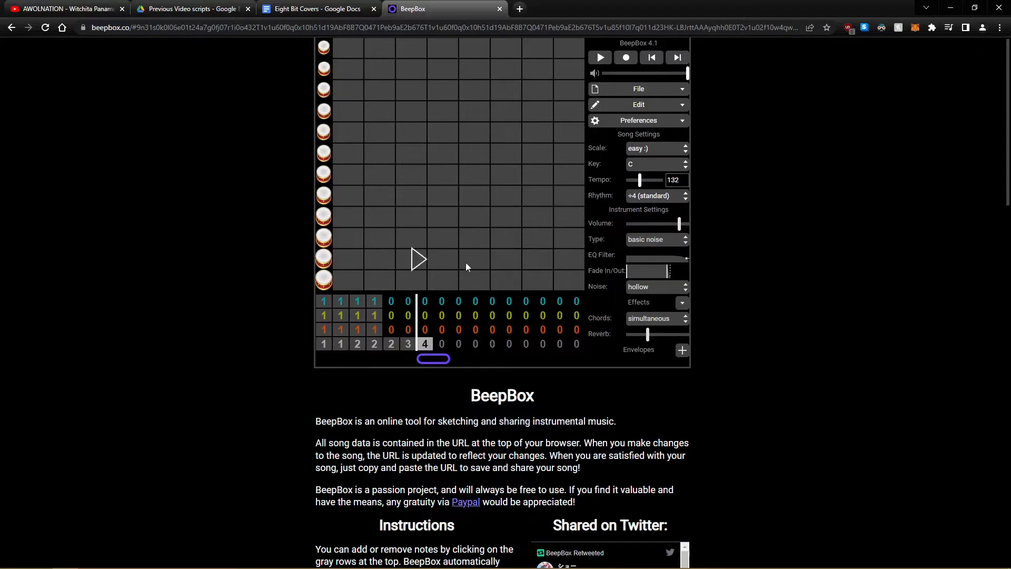
Listen to the drum part up to about 0:45 in the YouTube reference video, and return to BeepBox.
click(66, 8)
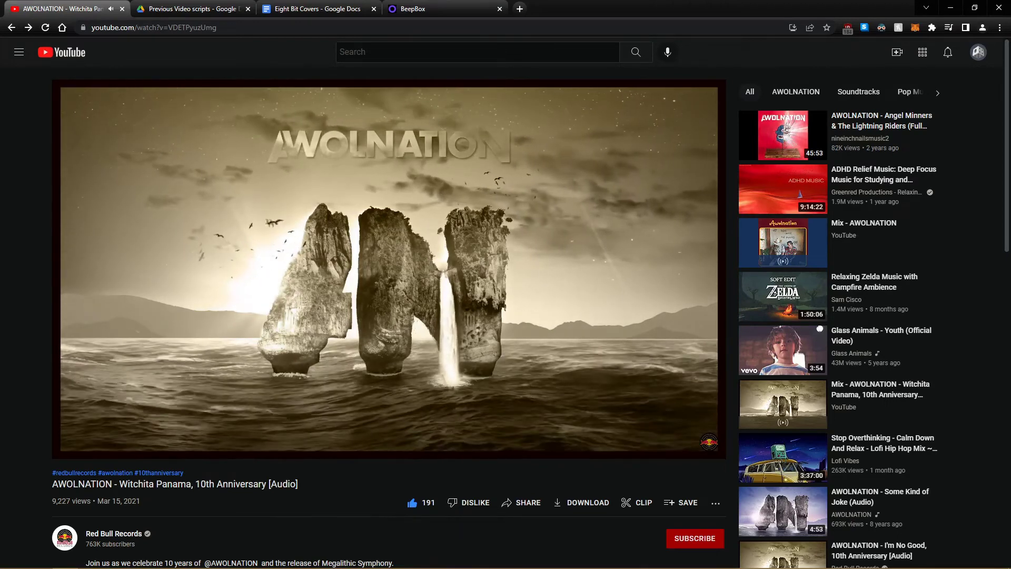
click(415, 215)
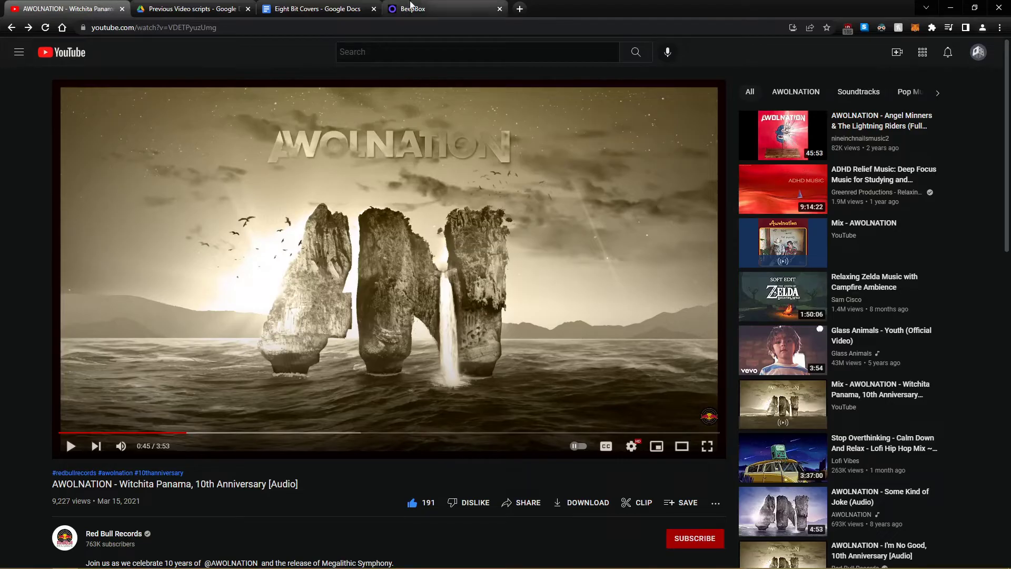
click(410, 9)
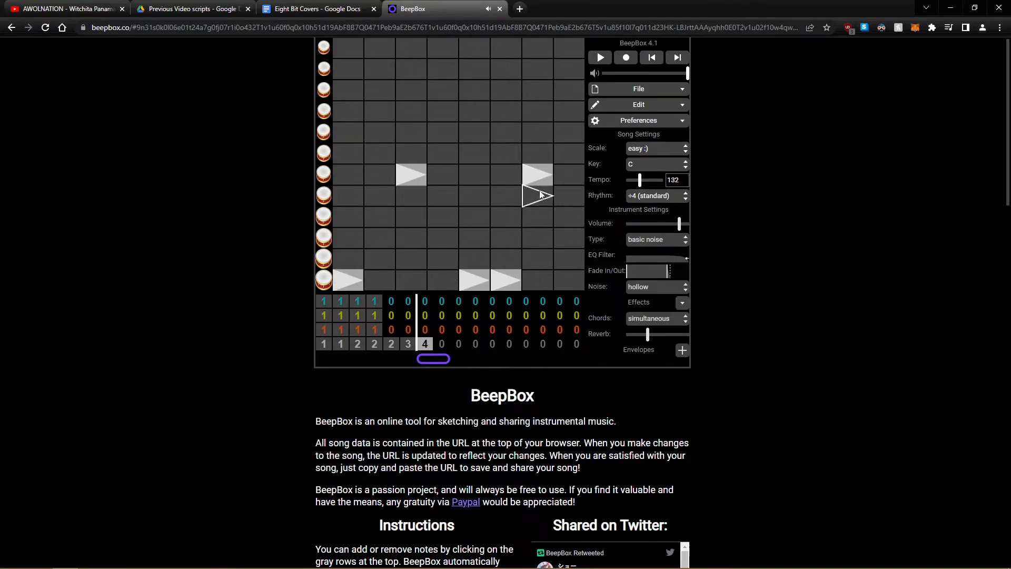
Refine the sparse beat of drum pattern 4 in bar 7, starting the beat 5 low-drum hit half a beat later, and play it.
key(space)
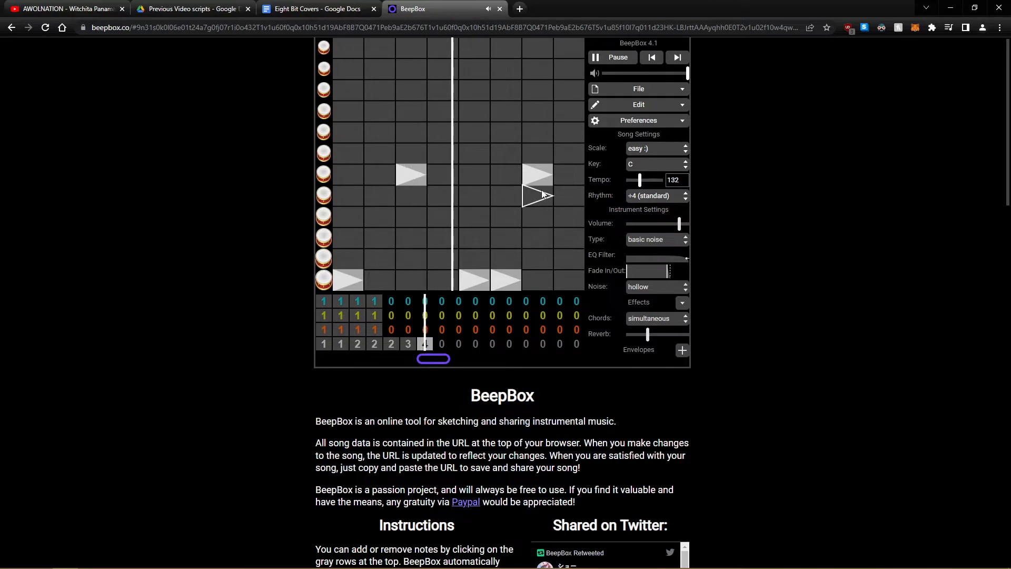
key(space)
drag(470, 266, 486, 264)
key(space)
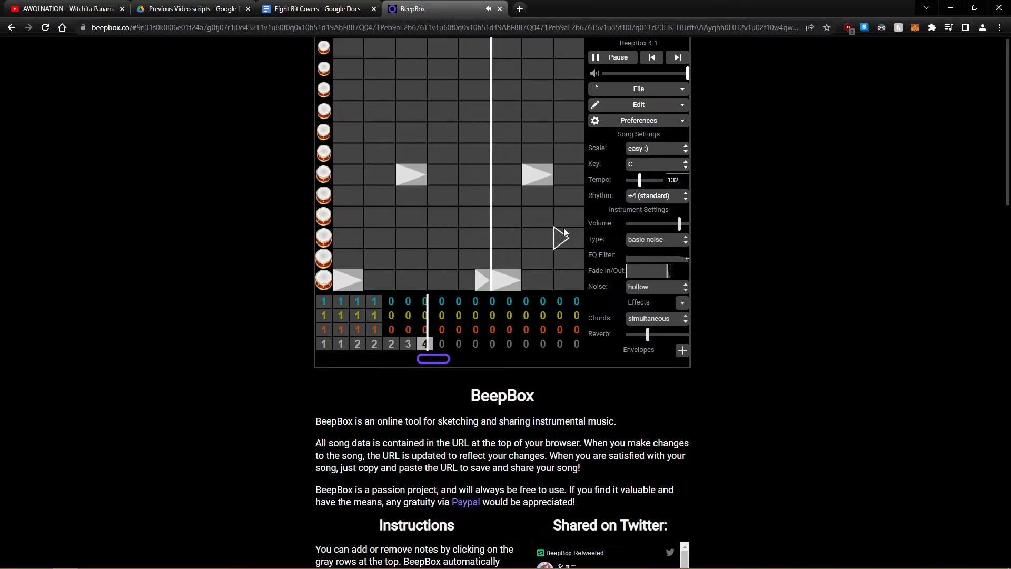
Extend the loop back to bar 6, stop playback, and listen to the YouTube reference video from about 0:32.
click(408, 343)
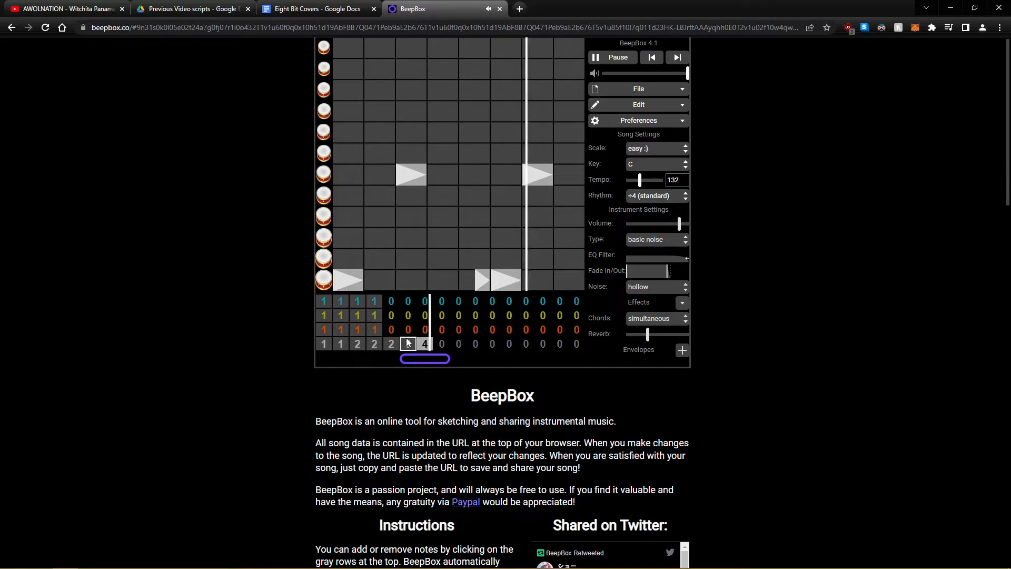
key(space)
click(35, 5)
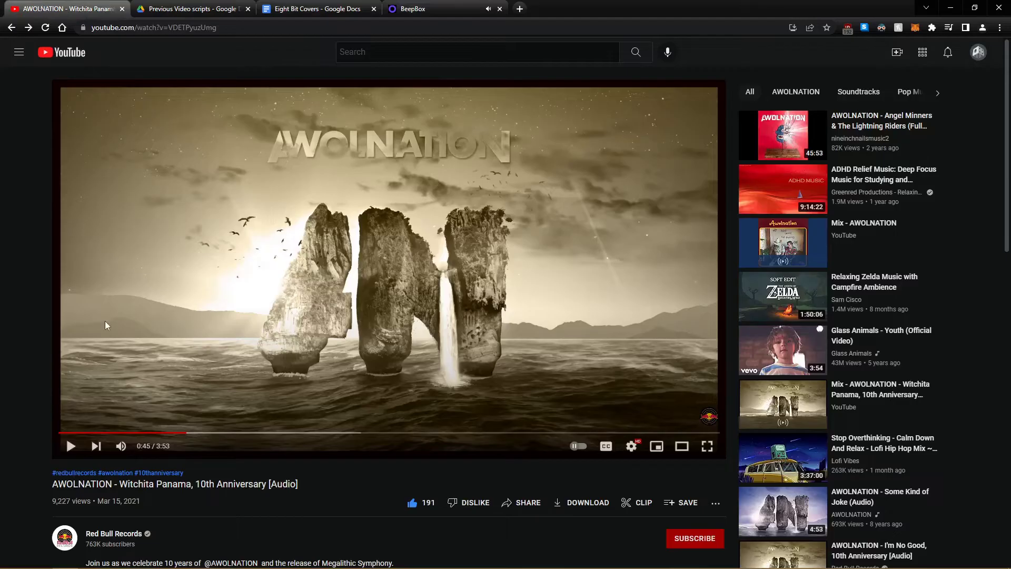
click(151, 435)
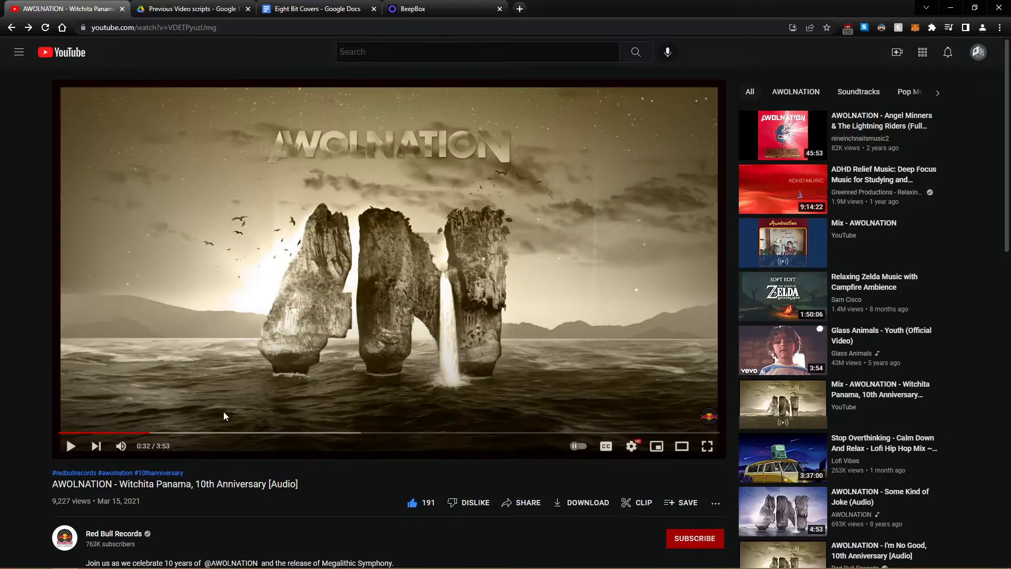
click(221, 393)
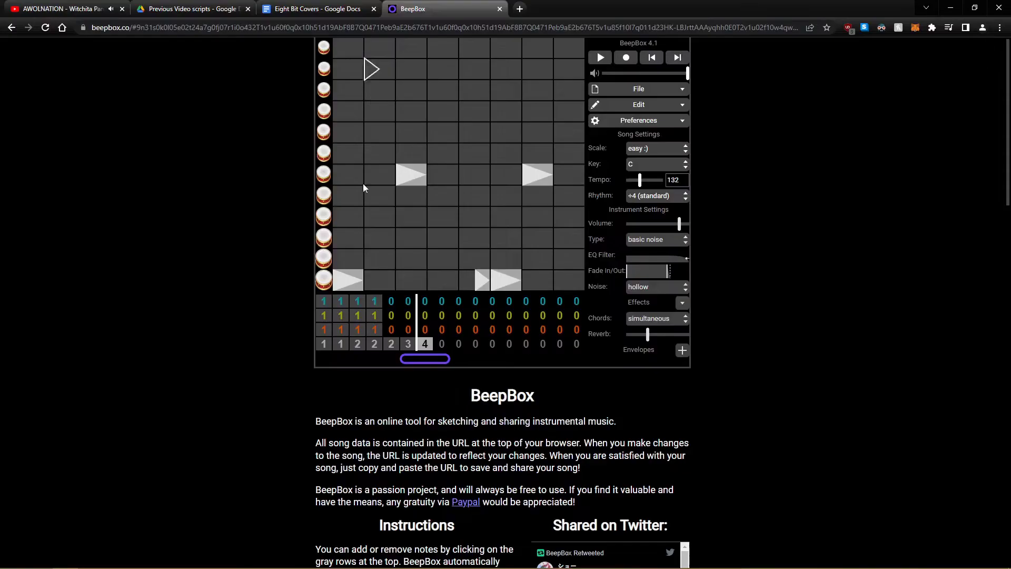
Add a half-beat low-drum hit on the second half of beat 2 in drum pattern 4, and play it.
click(381, 279)
key(space)
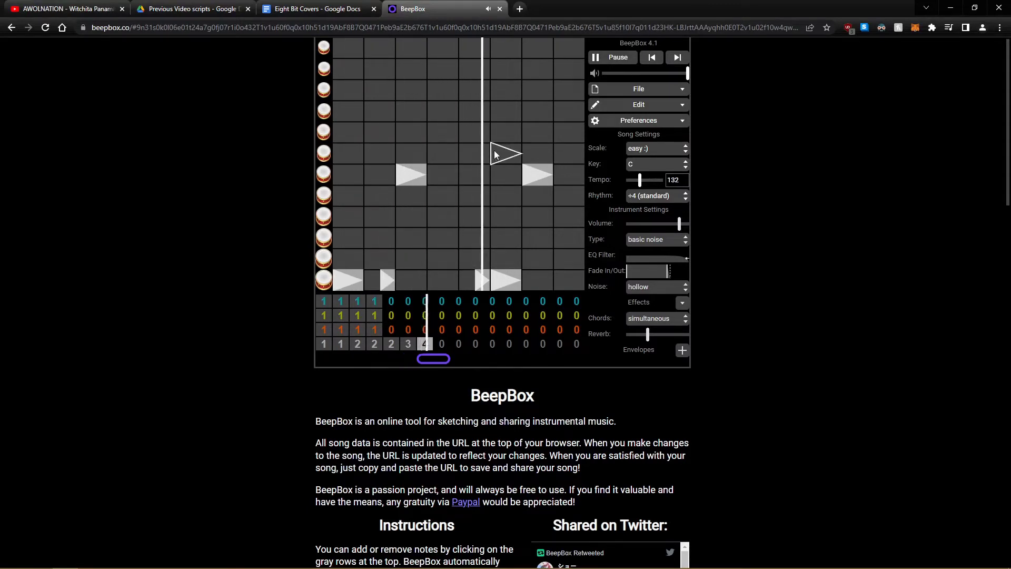
key(space)
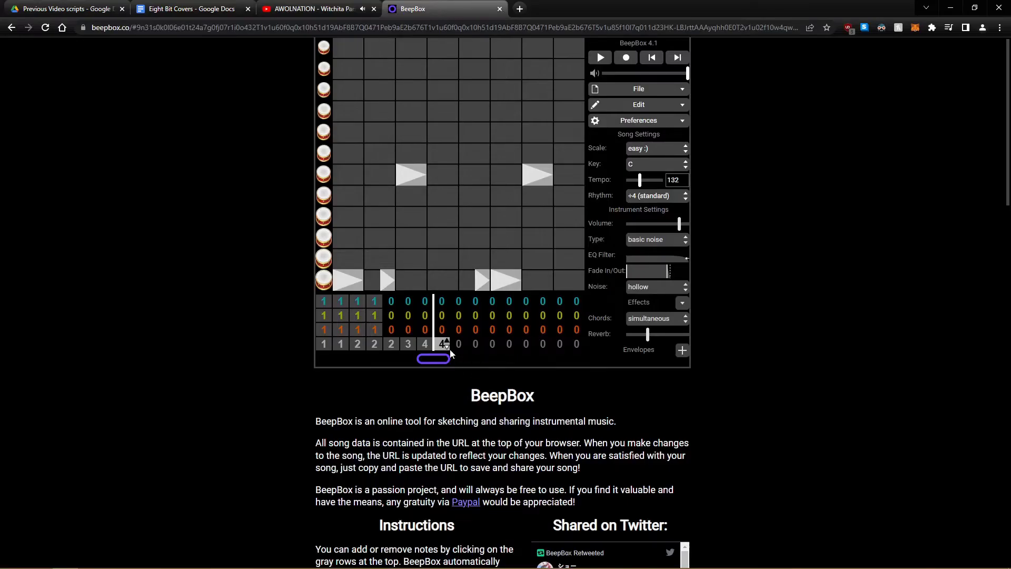
Build drum pattern 5 in bar 8 from pattern 4, halving the beat 7 snare and adding low-drum hits on late beat 7 and beat 8.
click(446, 342)
key(ctrl+v)
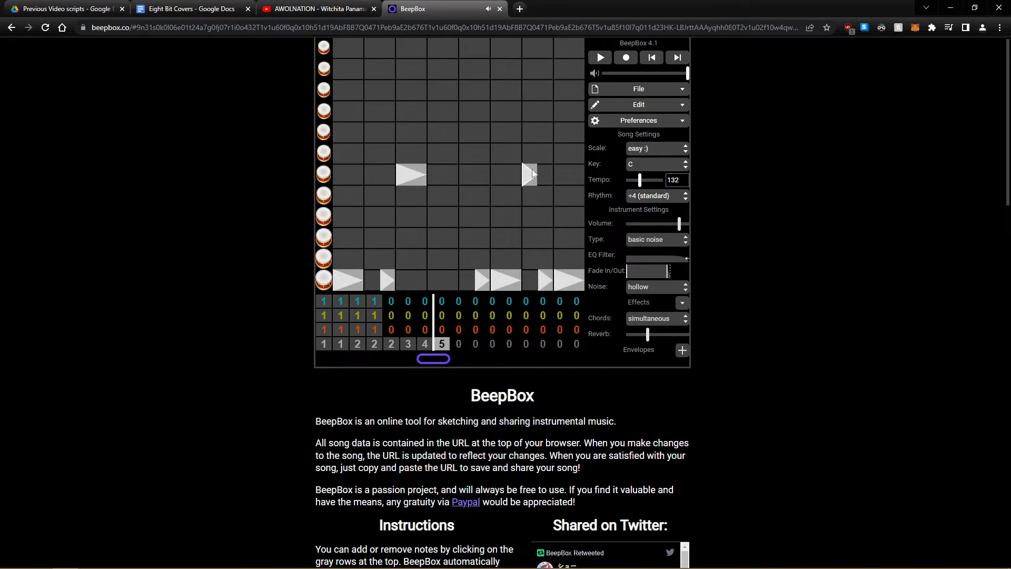
key(space)
Listen to the YouTube reference video up to about 1:05, comparing it with the drum patterns, and return to BeepBox.
click(295, 8)
click(264, 388)
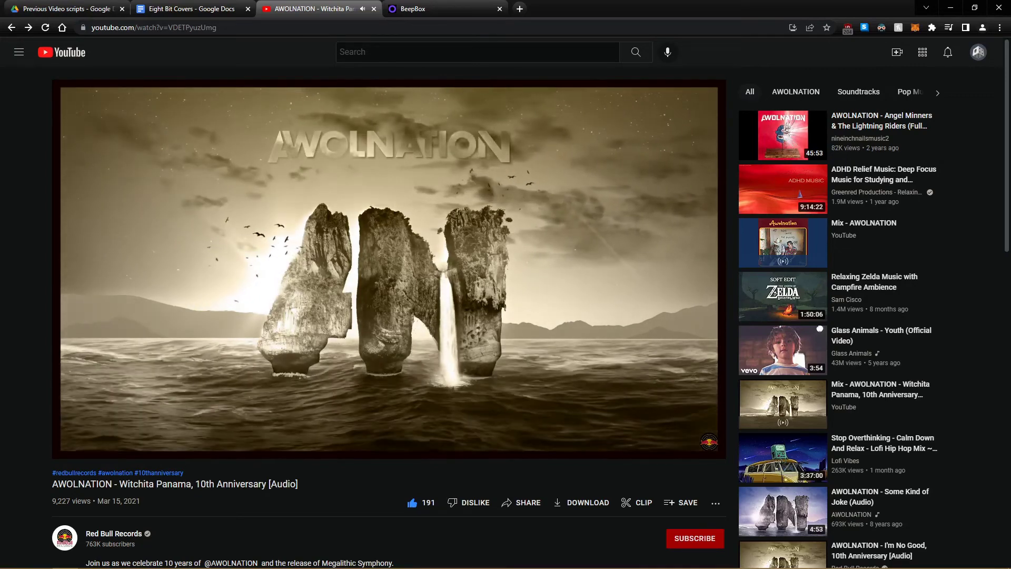
click(416, 8)
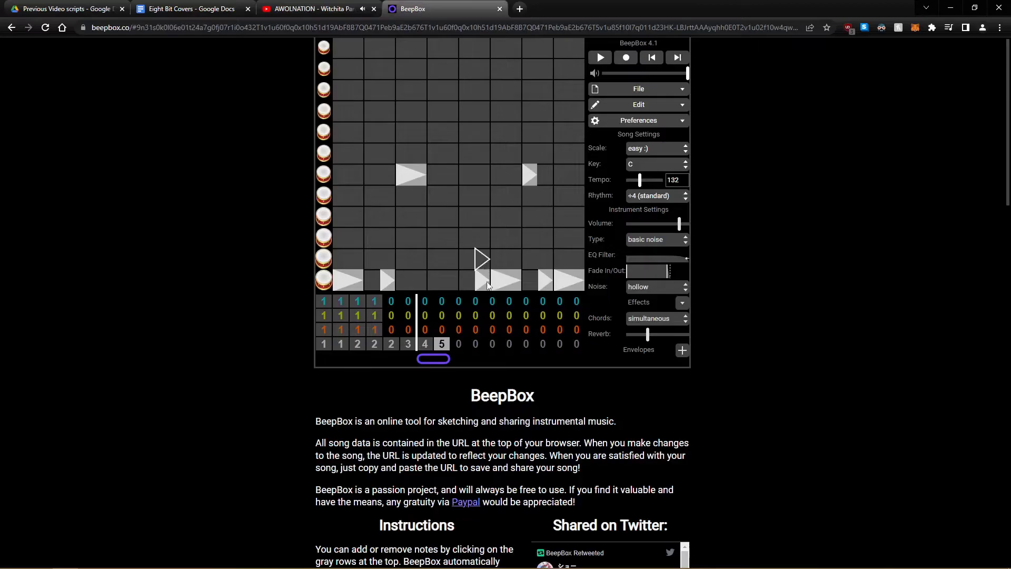
key(ctrl+shift+Tab)
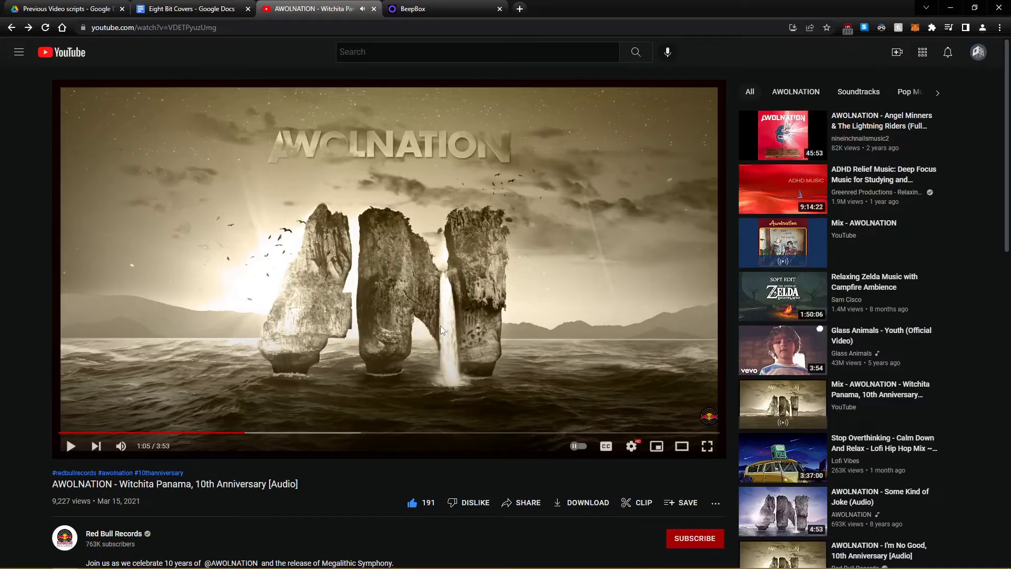
click(464, 9)
click(304, 6)
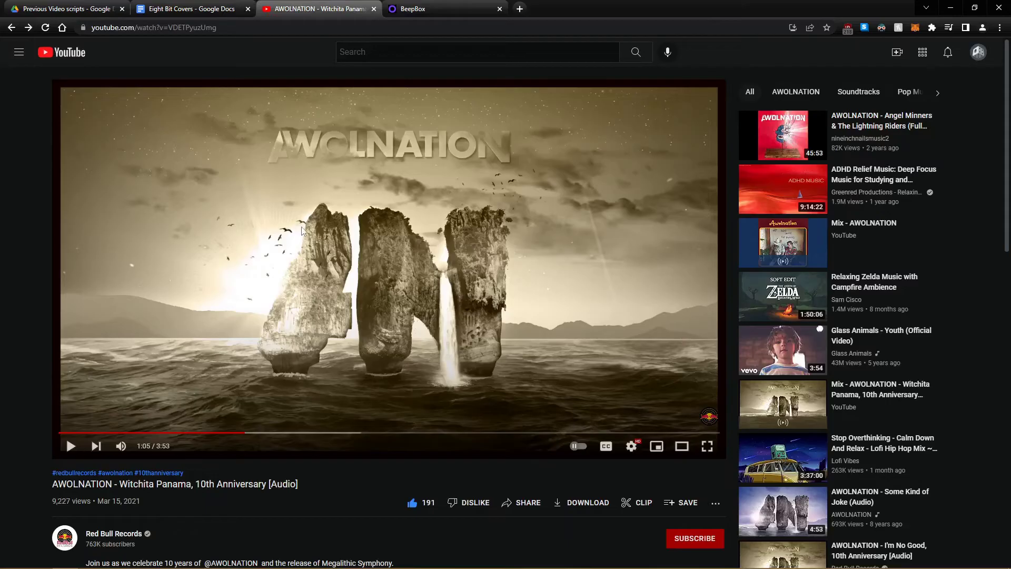
key(ctrl+Tab)
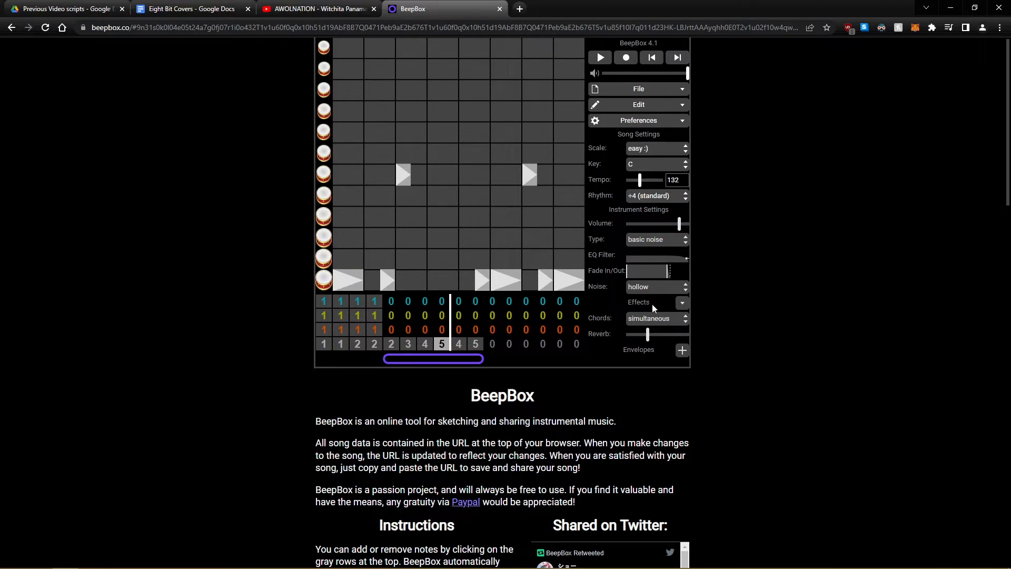
Review drum pattern 1 in bar 2, listen to the YouTube reference video up to about 2:17, and return to BeepBox.
key(ctrl+shift+Tab)
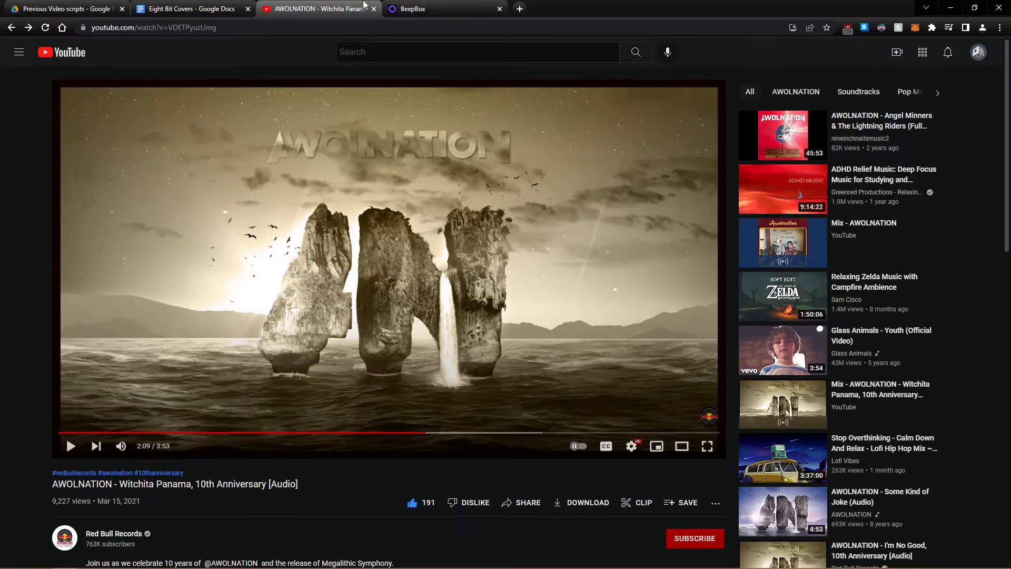
key(ctrl+Tab)
click(341, 344)
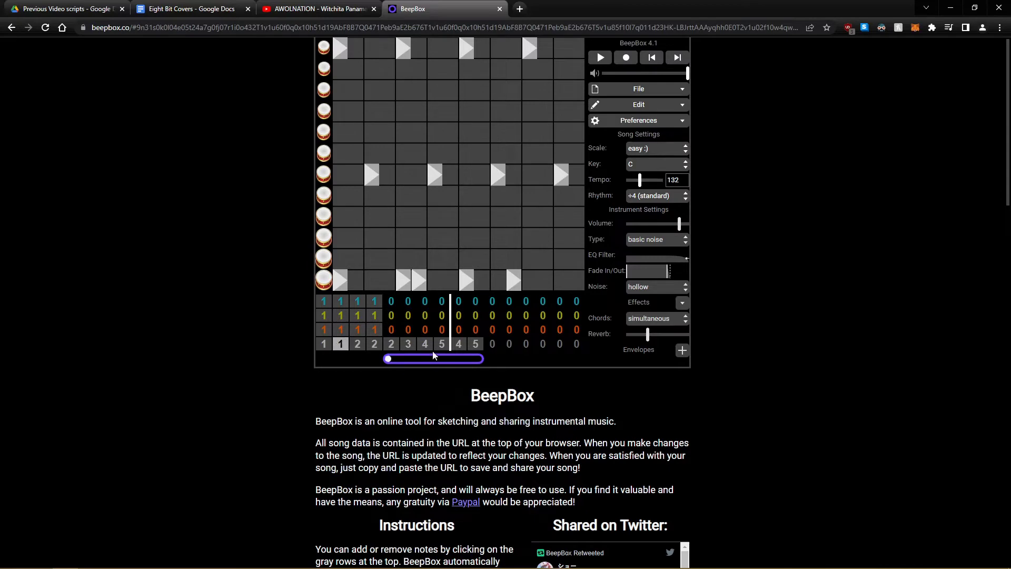
click(318, 9)
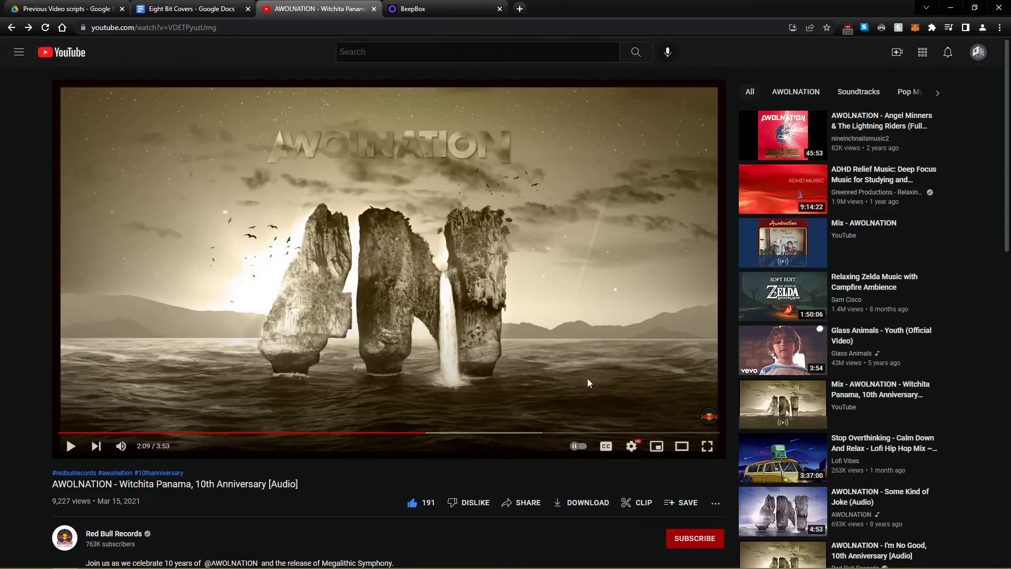
click(445, 8)
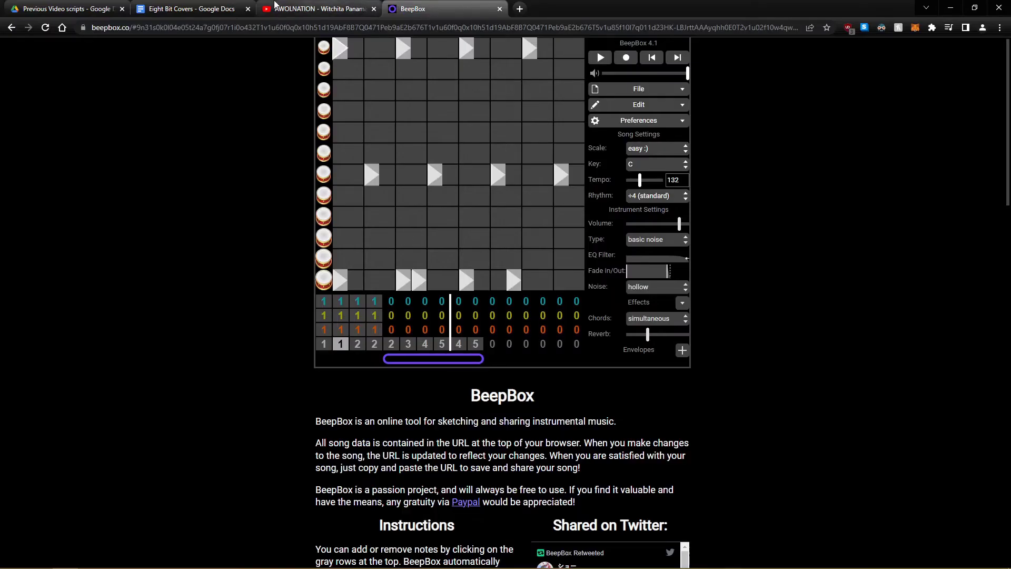
click(274, 6)
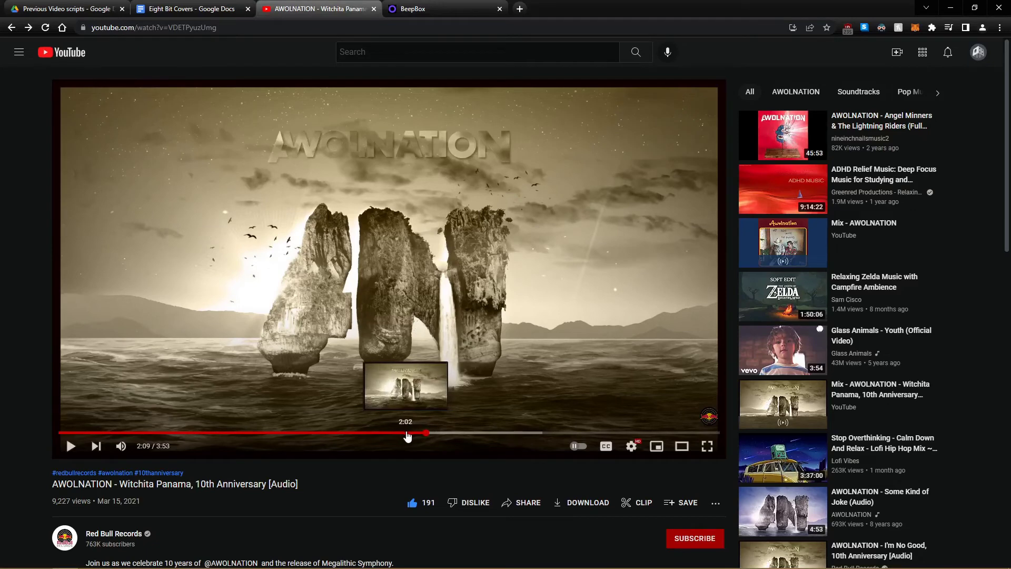
click(542, 309)
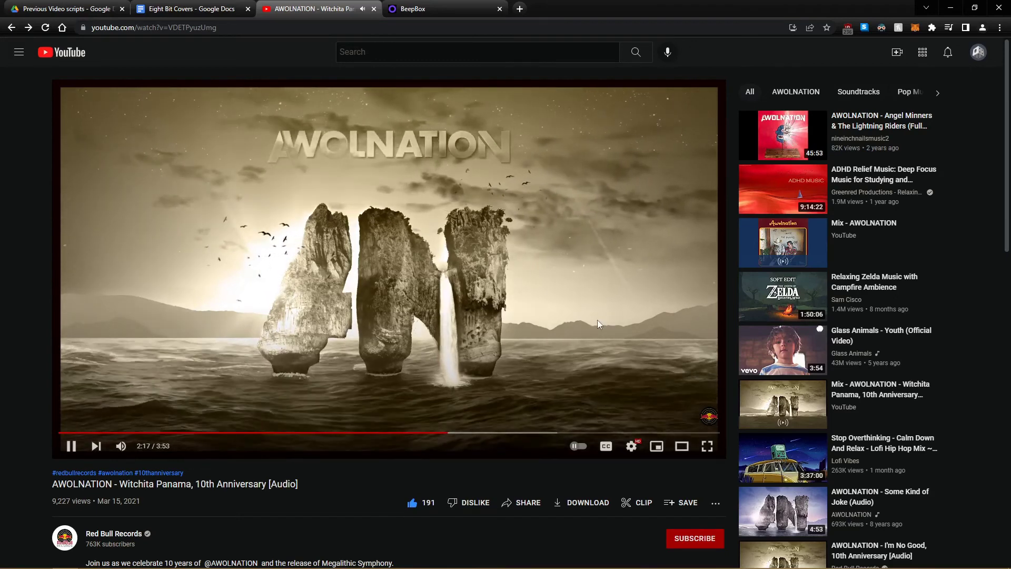
click(392, 9)
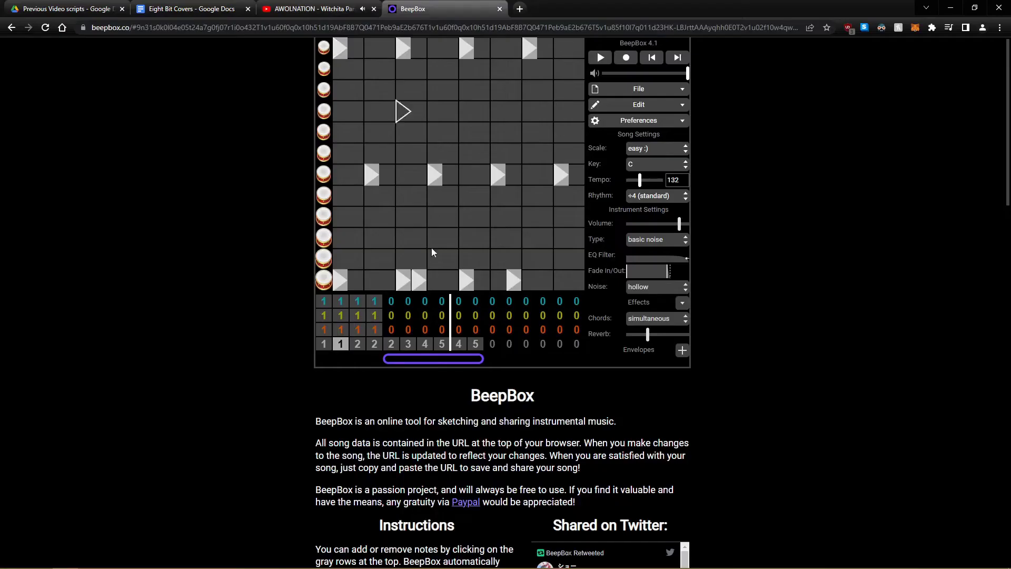
Build drum pattern 6 in bar 11 with low-drum hits on beats 1, late 2, 5 and late 6 and snares on 3 and 7, and play it.
click(427, 346)
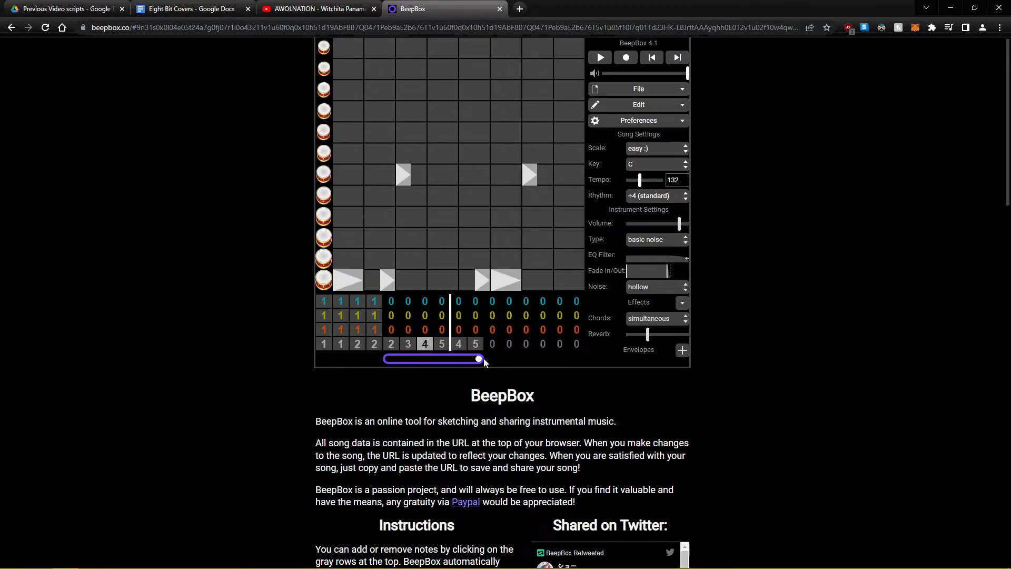
drag(478, 359, 497, 361)
click(497, 344)
key(5)
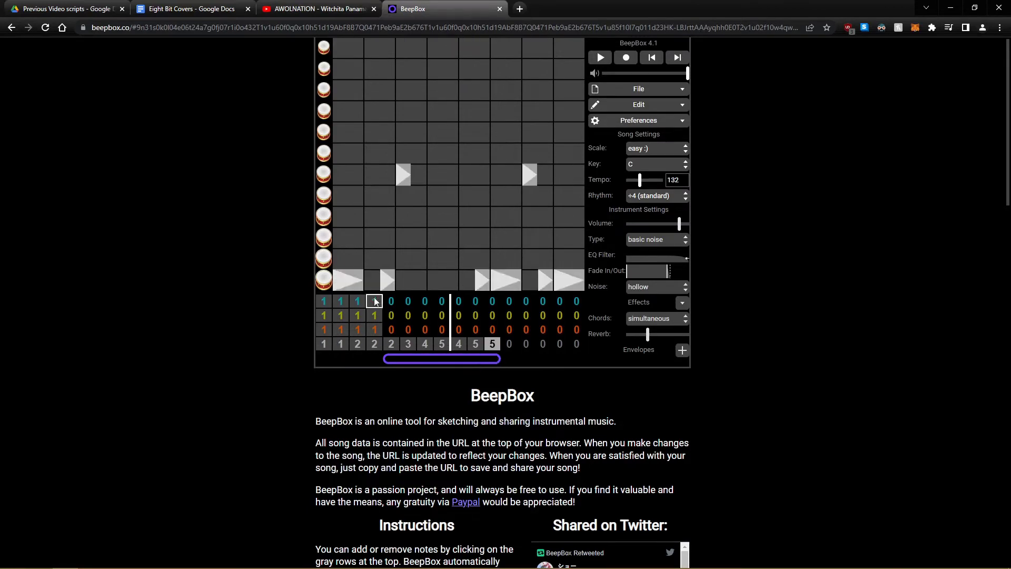
click(497, 340)
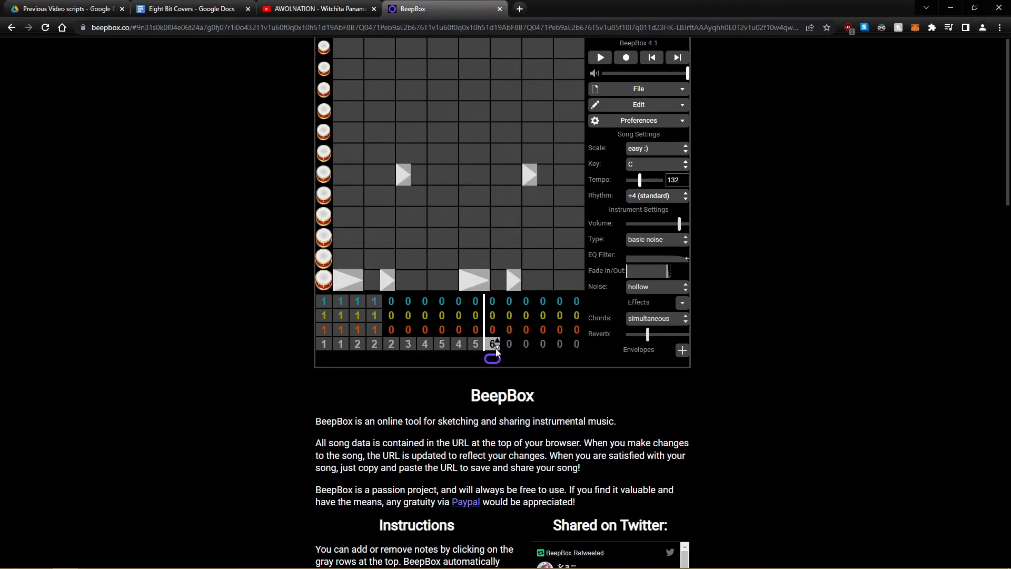
key(space)
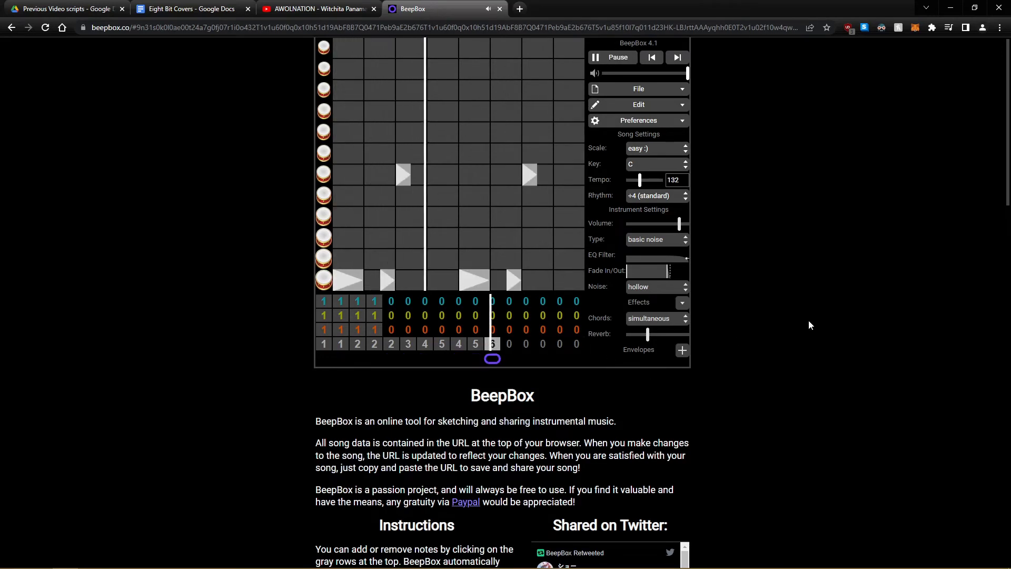
key(space)
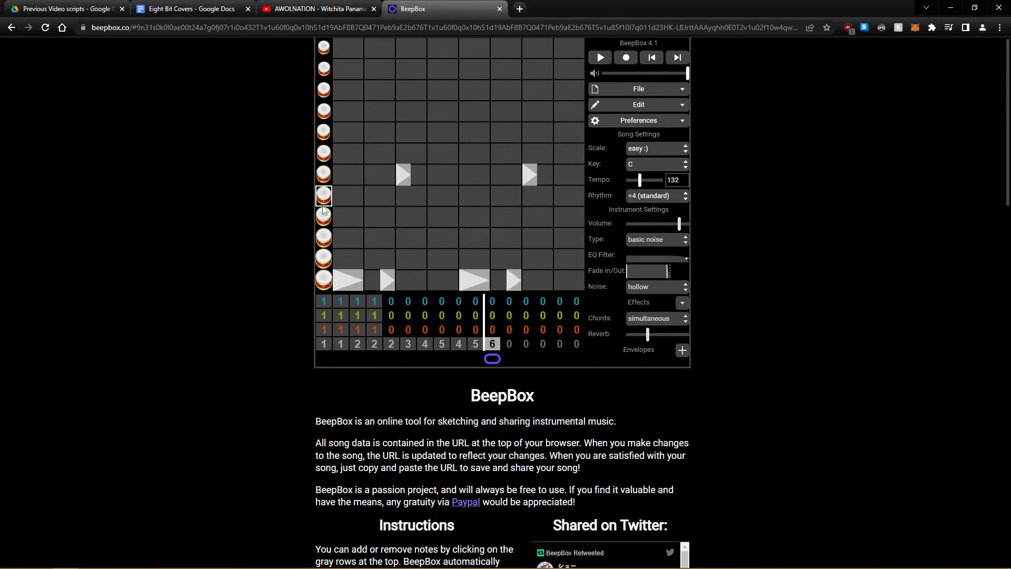
Try the retro noise on the drum instrument, play bar 11 with it, and set the noise back to hollow.
key(ctrl+shift+Tab)
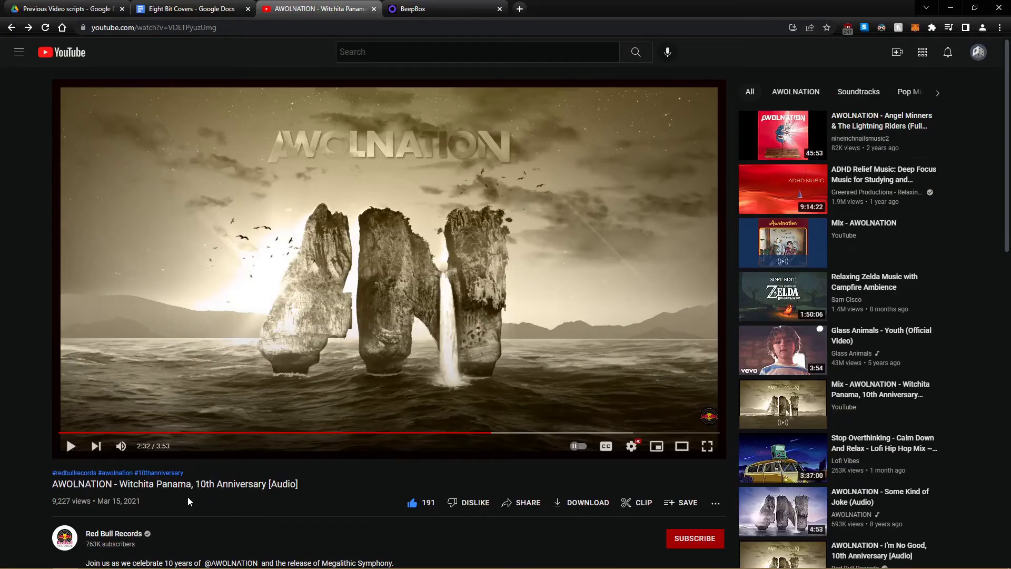
key(ctrl+Tab)
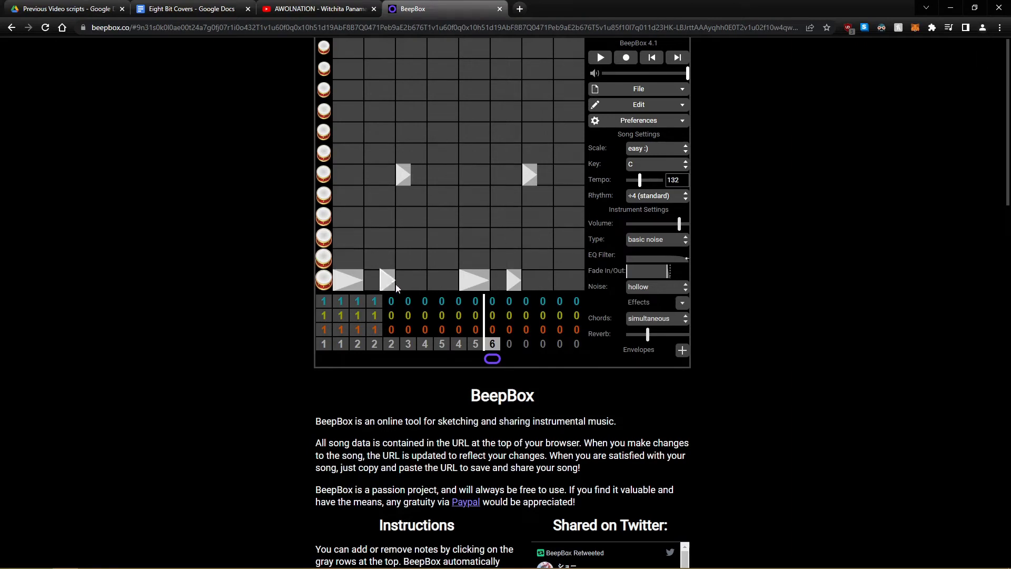
click(656, 288)
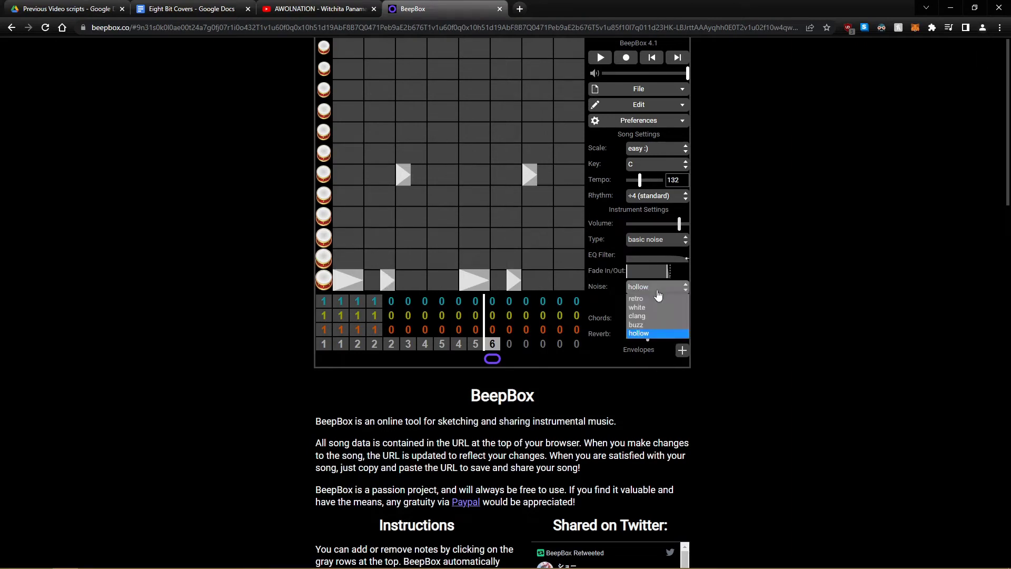
click(656, 298)
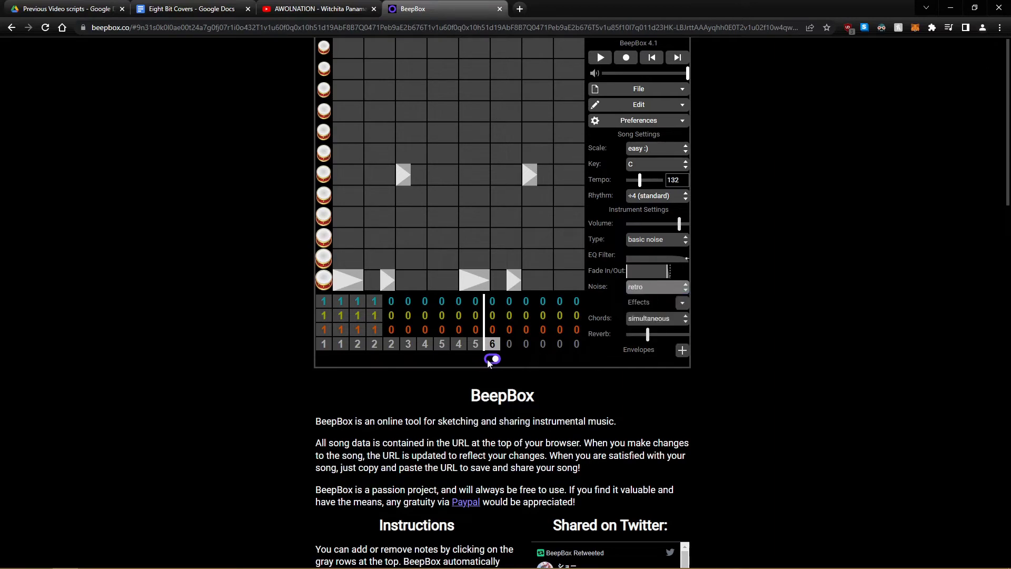
key(space)
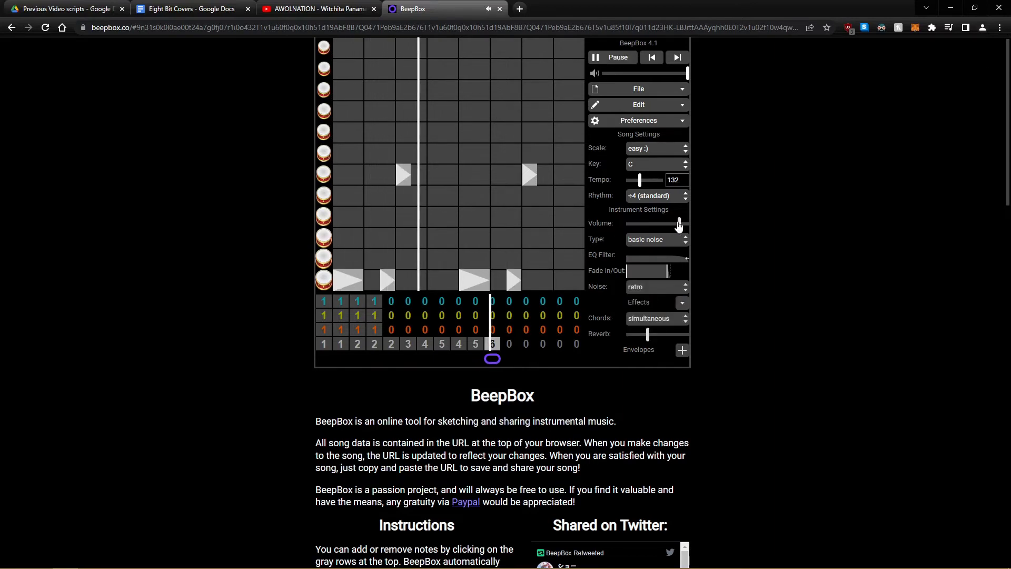
key(space)
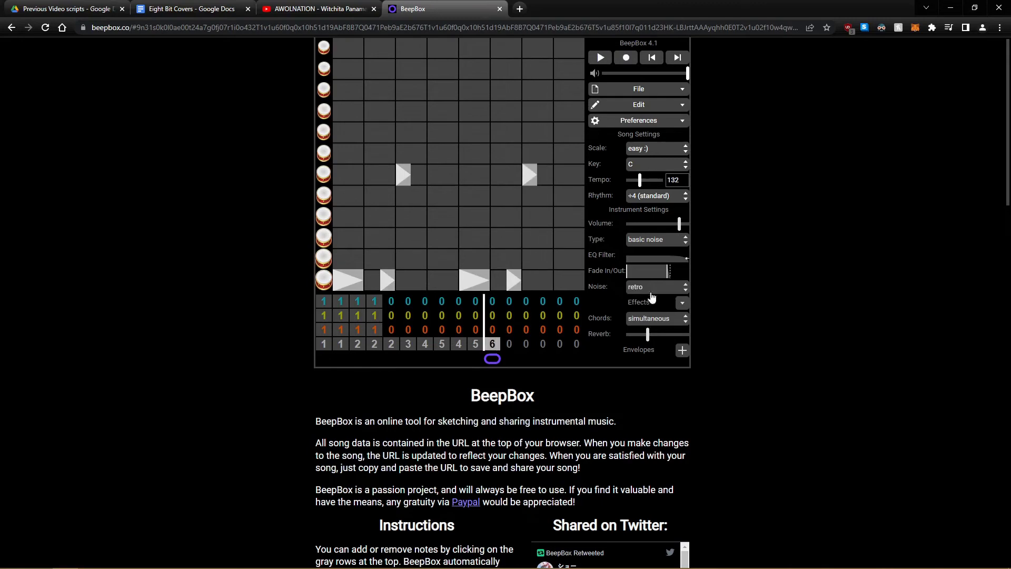
click(657, 287)
click(650, 333)
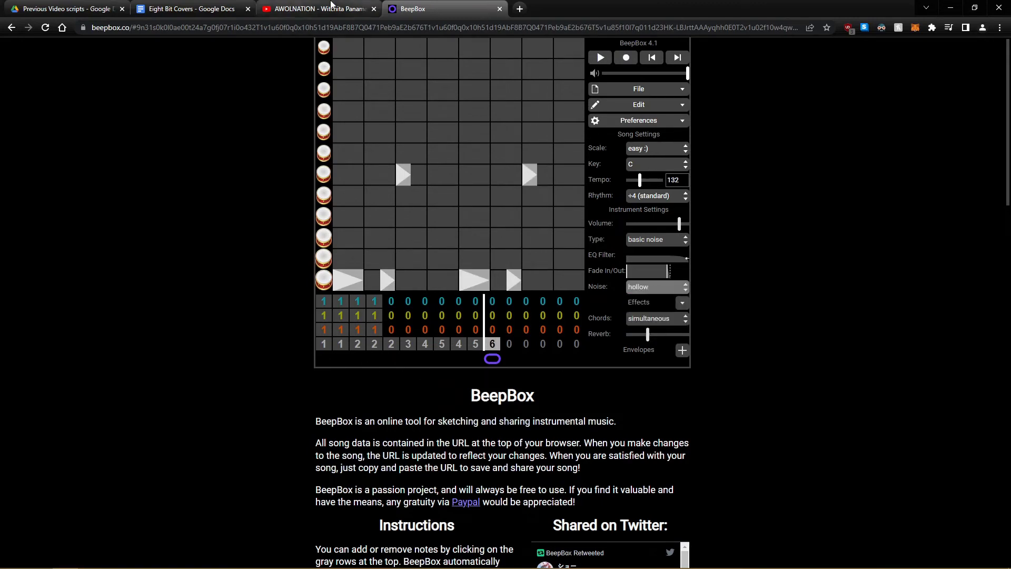
Check the YouTube reference video, return to BeepBox, loop bars 12 and 13, and assign drum pattern 6 to bar 12.
click(315, 5)
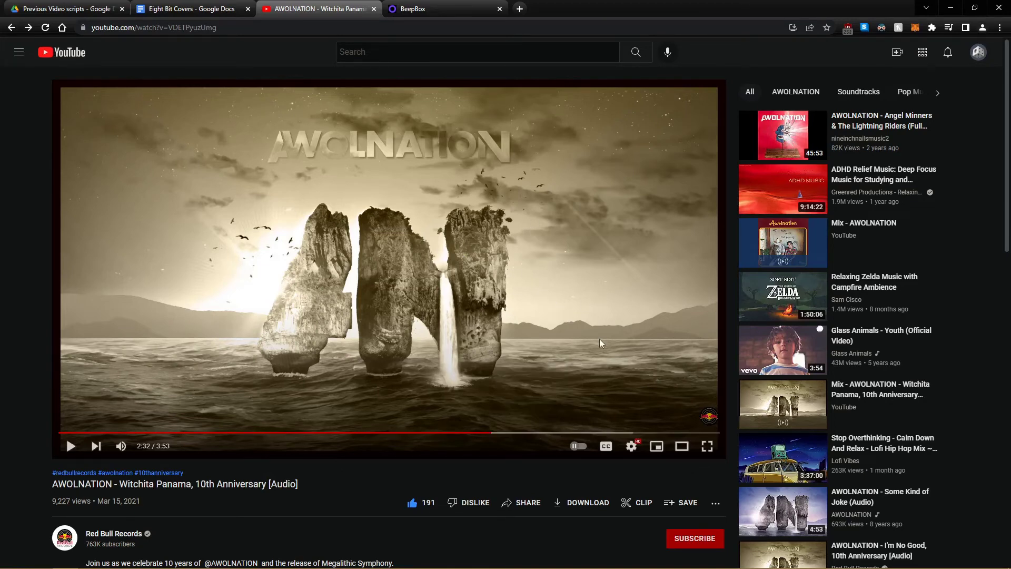
click(438, 11)
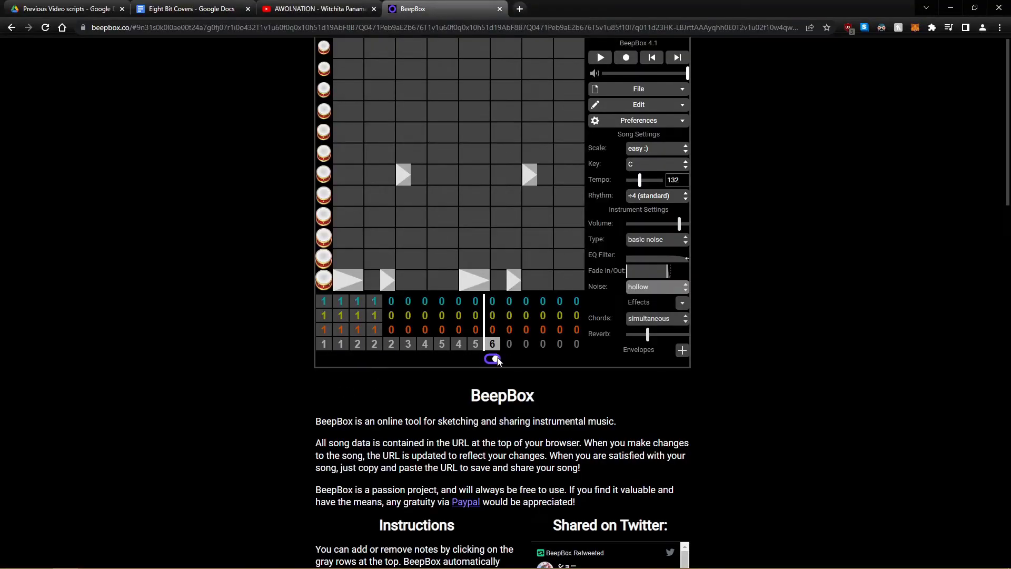
mouse_move(493, 358)
mouse_down()
mouse_move(535, 358)
mouse_move(511, 357)
mouse_up()
click(509, 344)
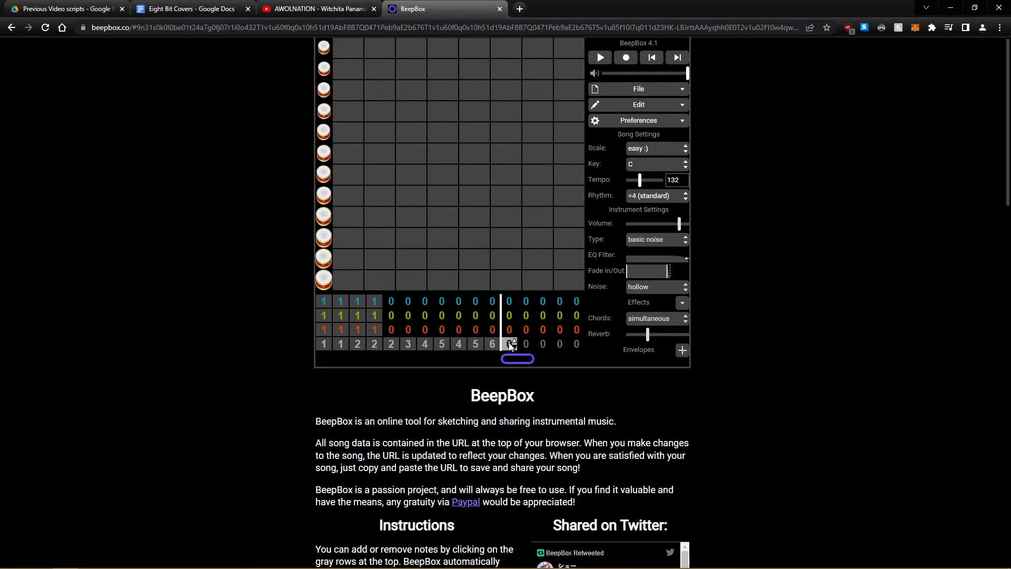
key(4)
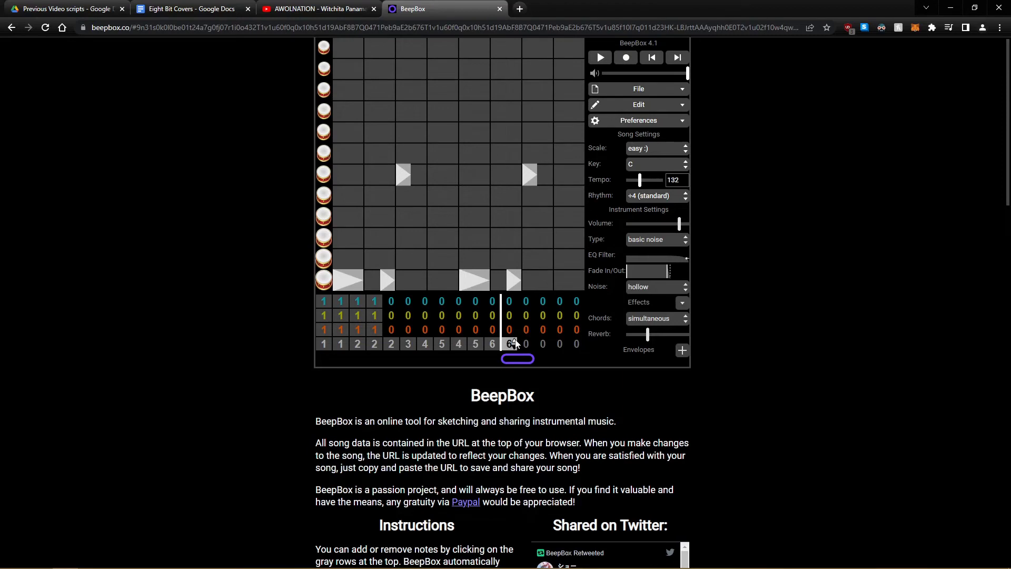
Copy drum pattern 5 into new pattern 8 in bar 13, and fill new pattern 7 in bar 12 likewise, minus the last two low-drum hits.
key(7)
click(525, 344)
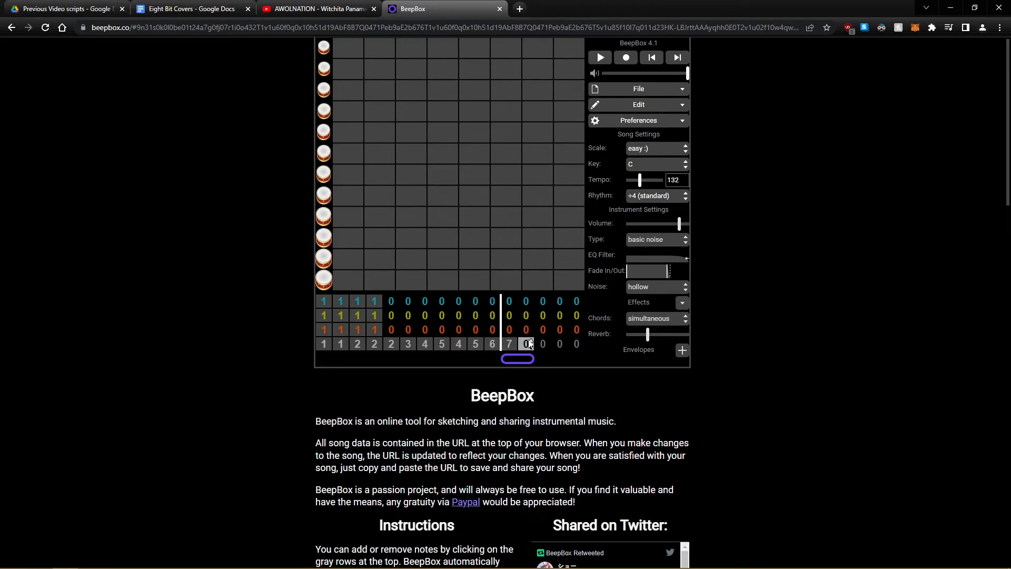
key(5)
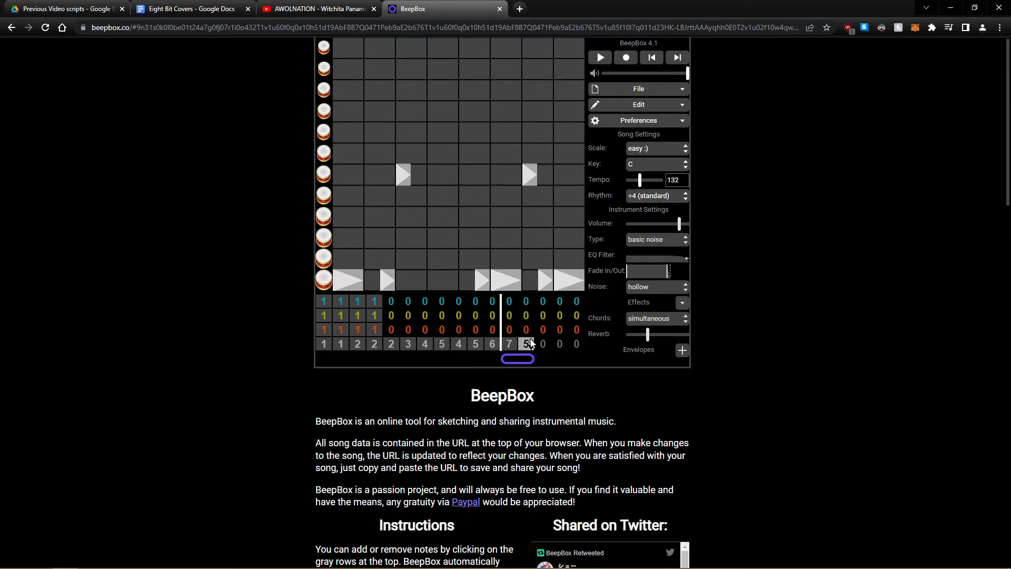
click(531, 341)
click(531, 341)
click(530, 341)
key(ctrl+v)
click(511, 346)
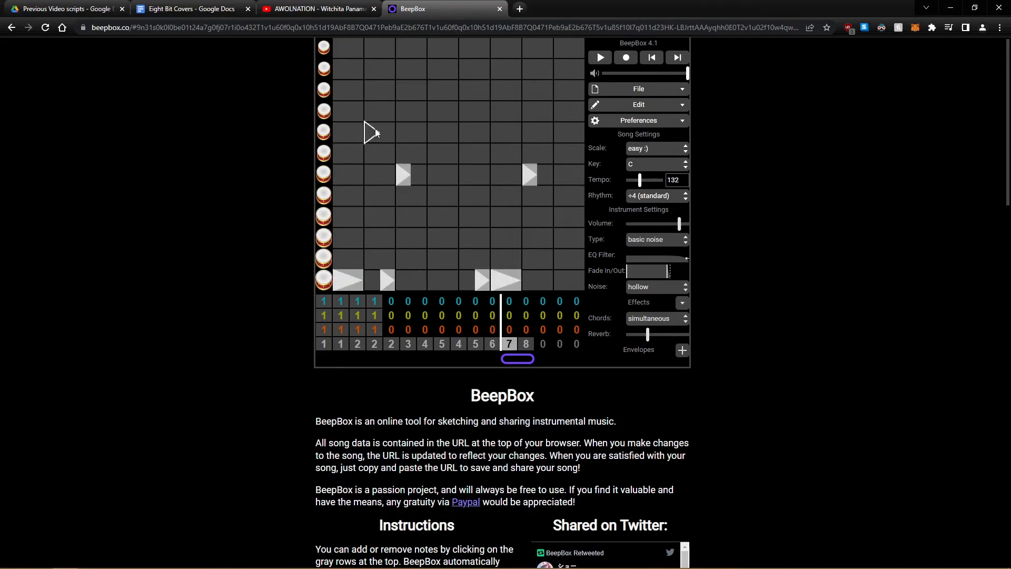
Add hi-hat hits on all eight beats in the highest drum row of pattern 7 in bar 12, and play the loop.
click(374, 345)
click(348, 49)
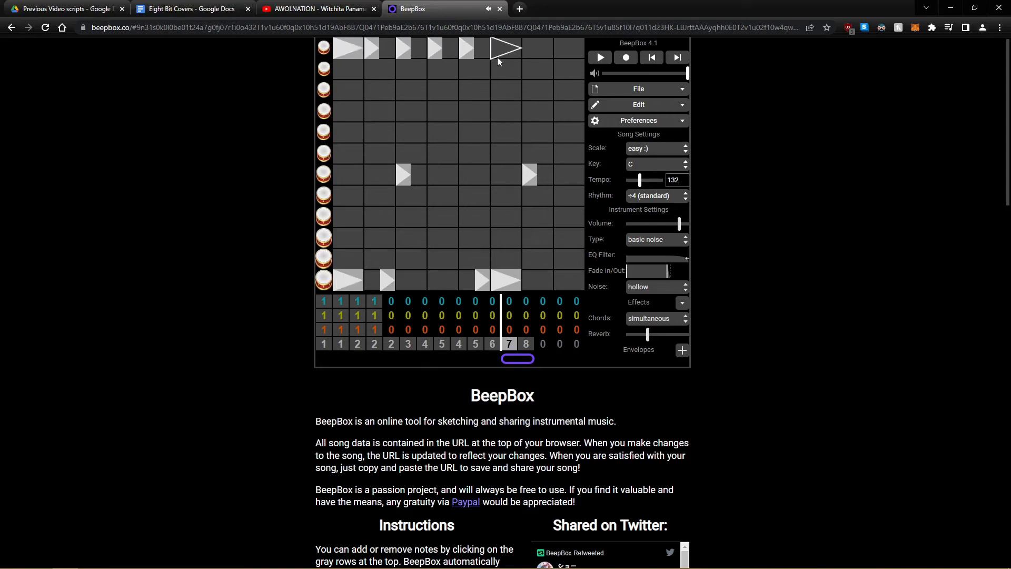
click(562, 50)
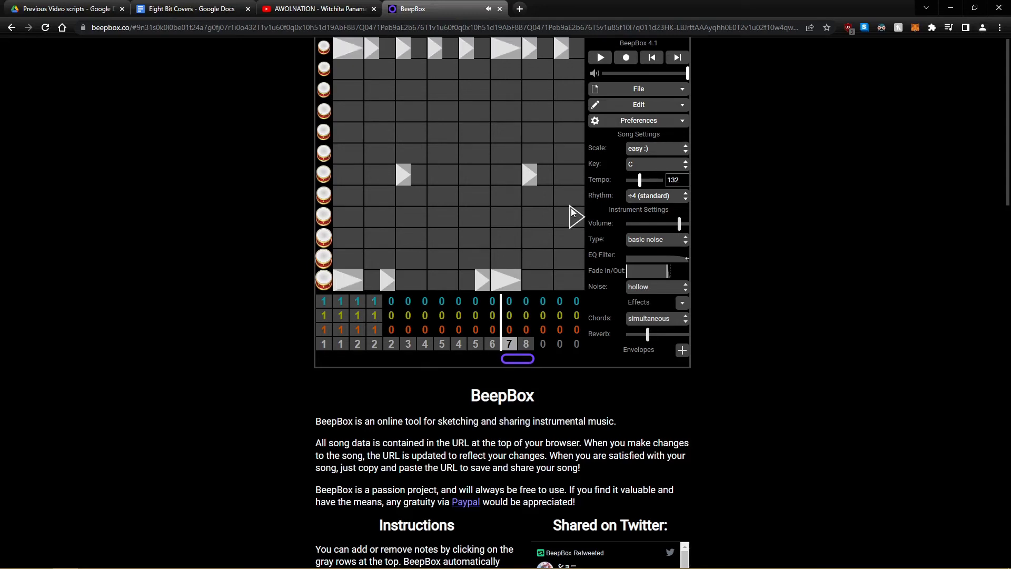
key(space)
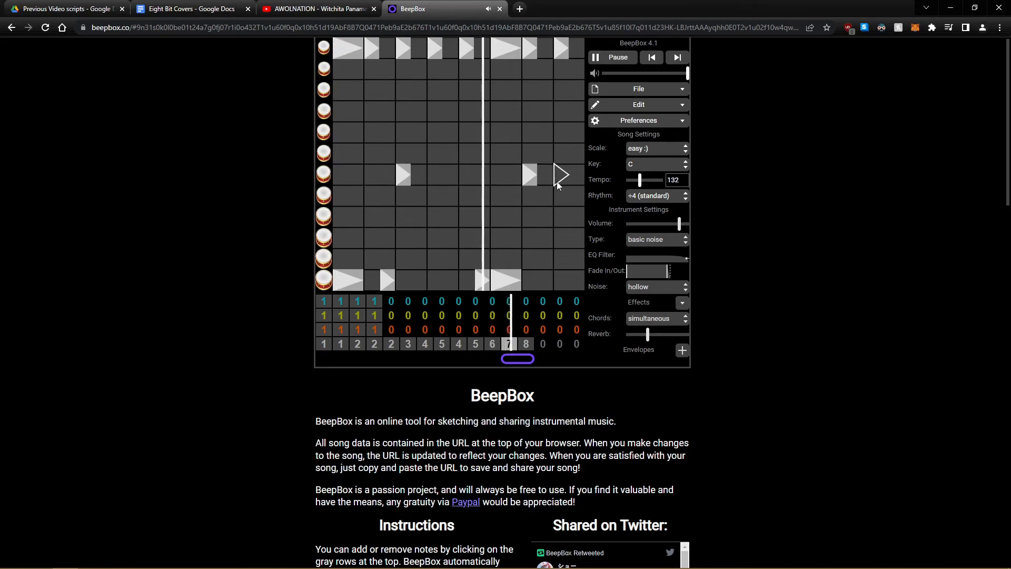
key(space)
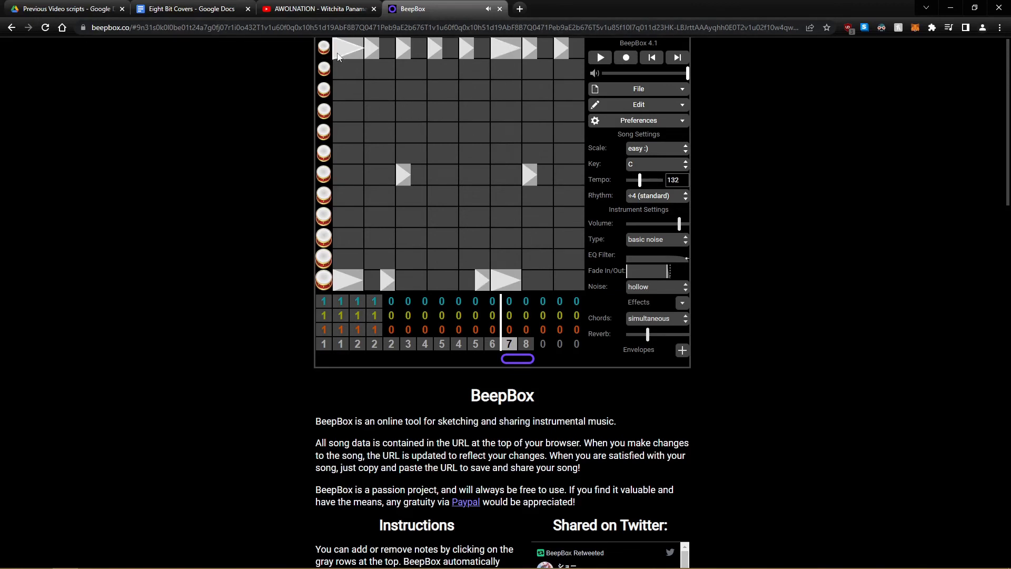
Add hi-hat hits on all eight beats in the highest drum row of pattern 8 in bar 13.
click(525, 343)
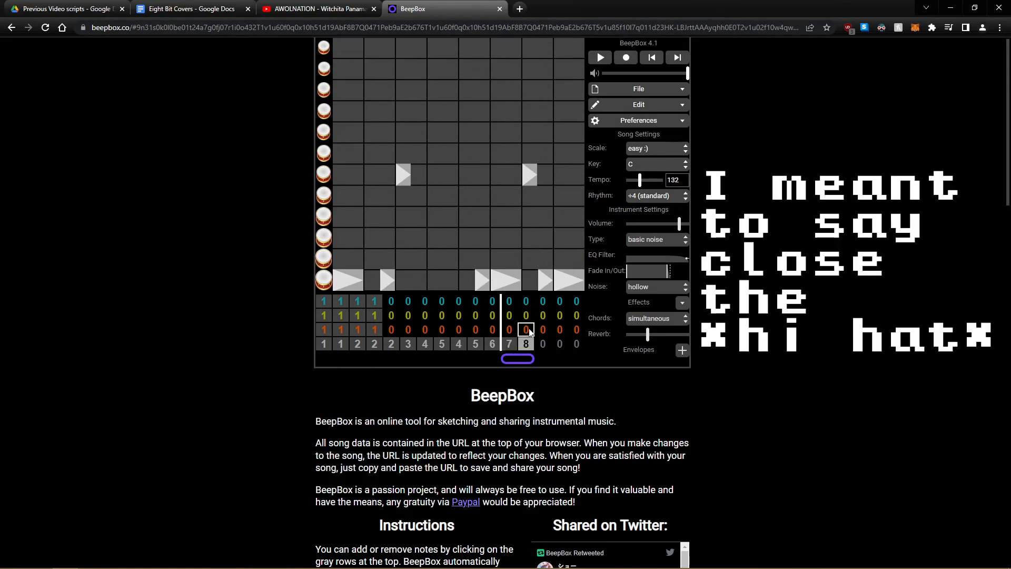
click(370, 51)
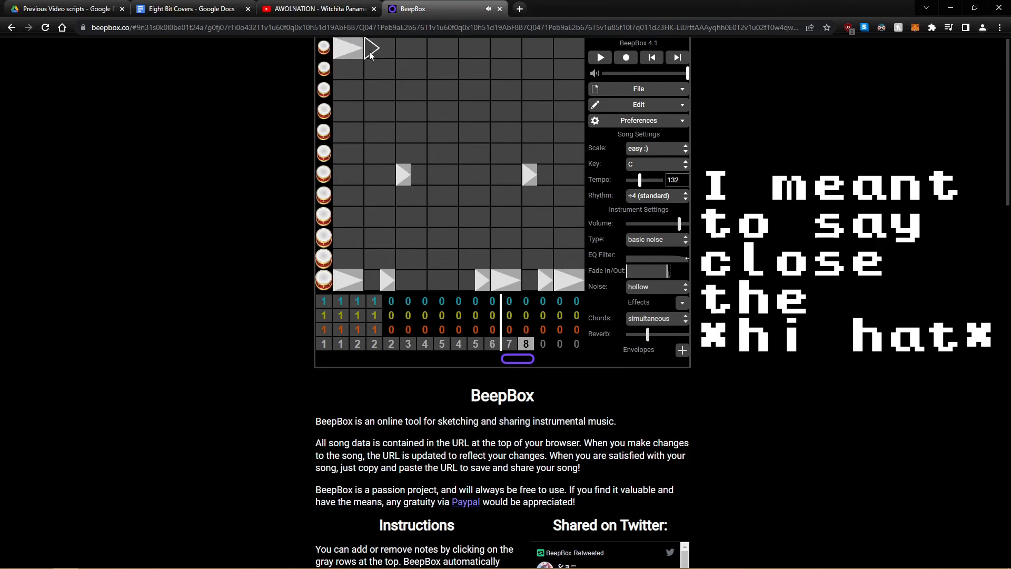
click(405, 49)
click(462, 50)
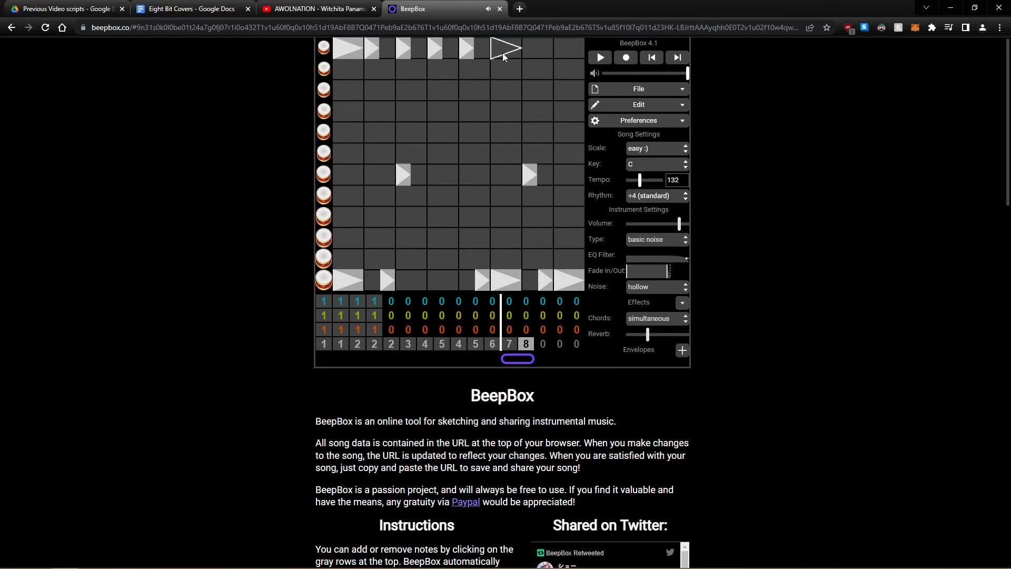
click(502, 51)
click(530, 51)
click(561, 51)
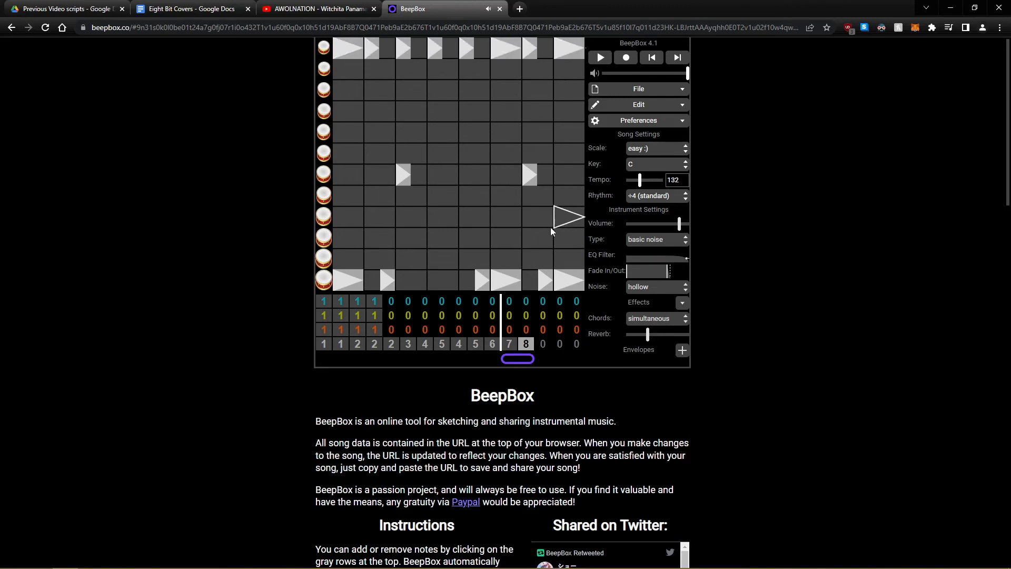
Play the loop of bars 12 and 13, stop playback, and extend the loop to cover bars 1 to 13.
key(space)
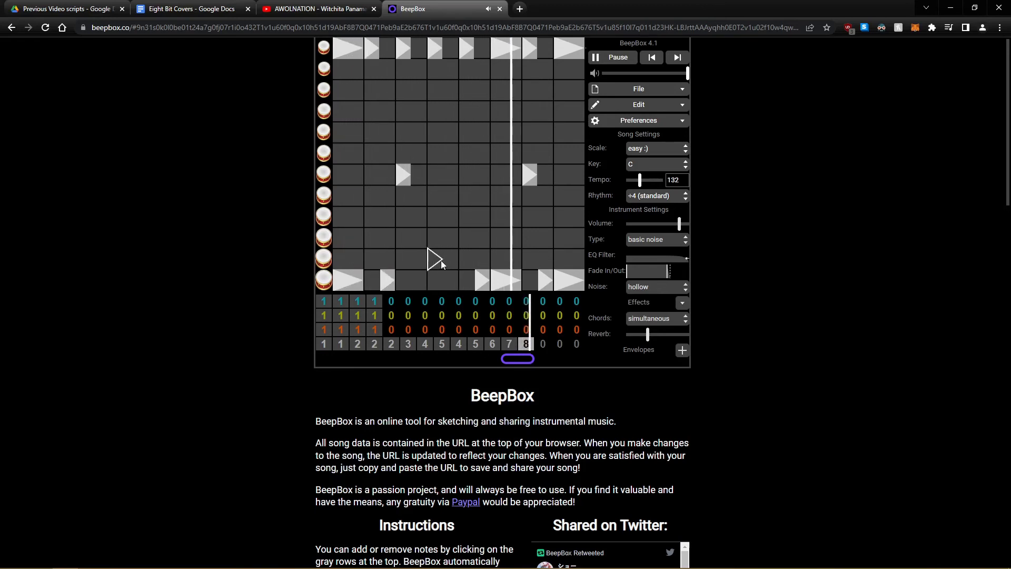
key(space)
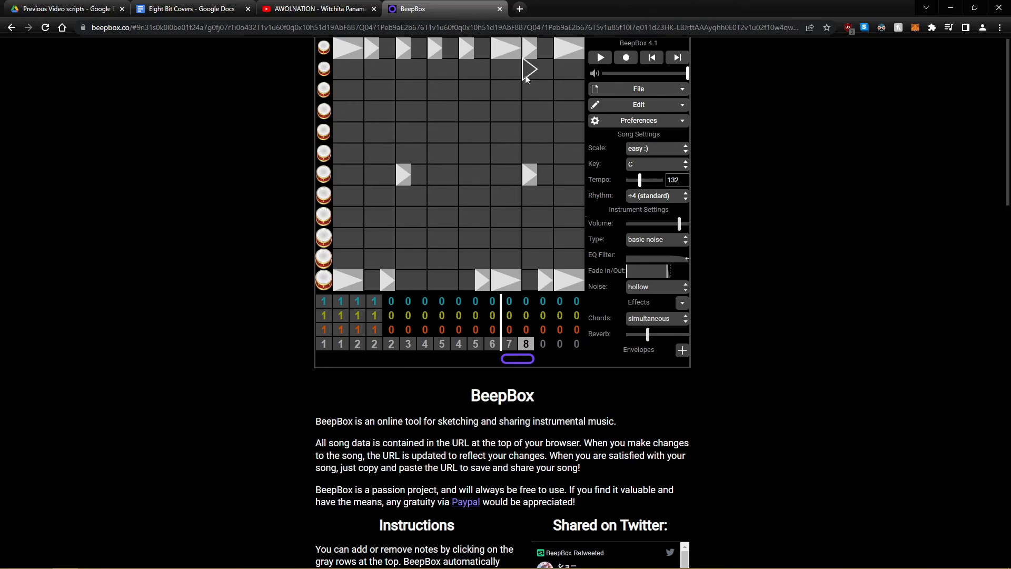
key(space)
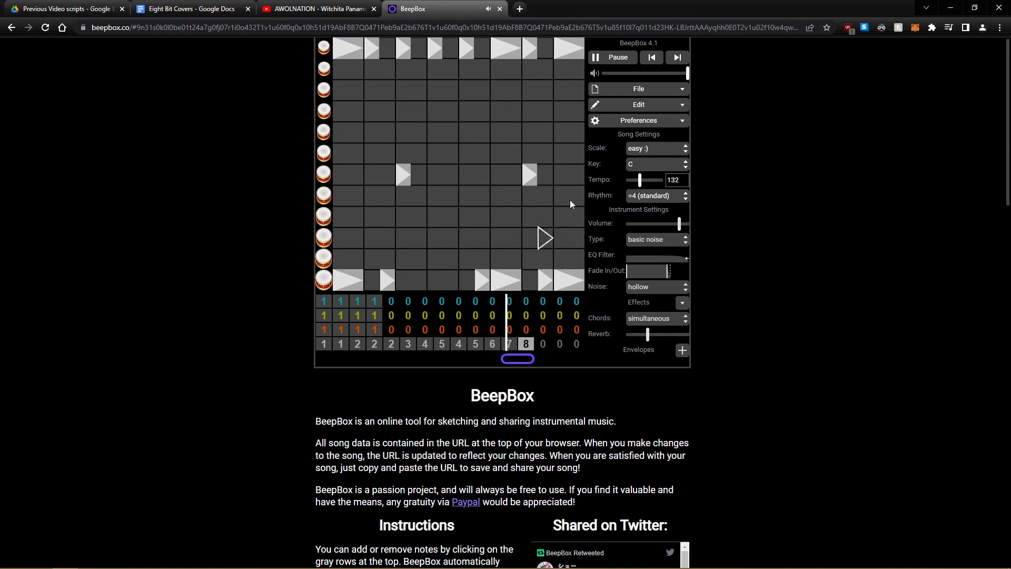
click(618, 61)
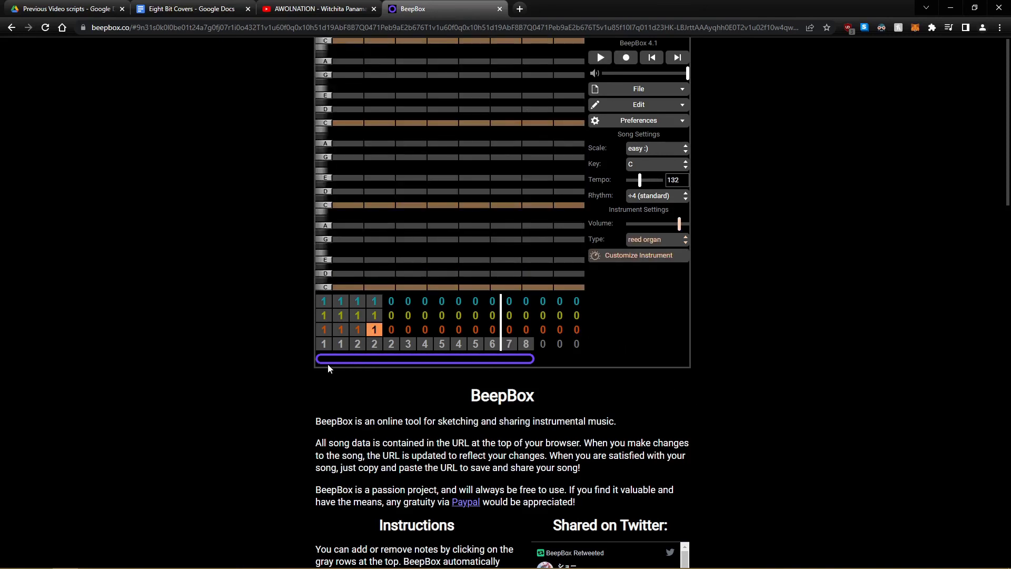
Play the YouTube reference video from 3:38 to about 3:41 and switch to OBS.
click(280, 5)
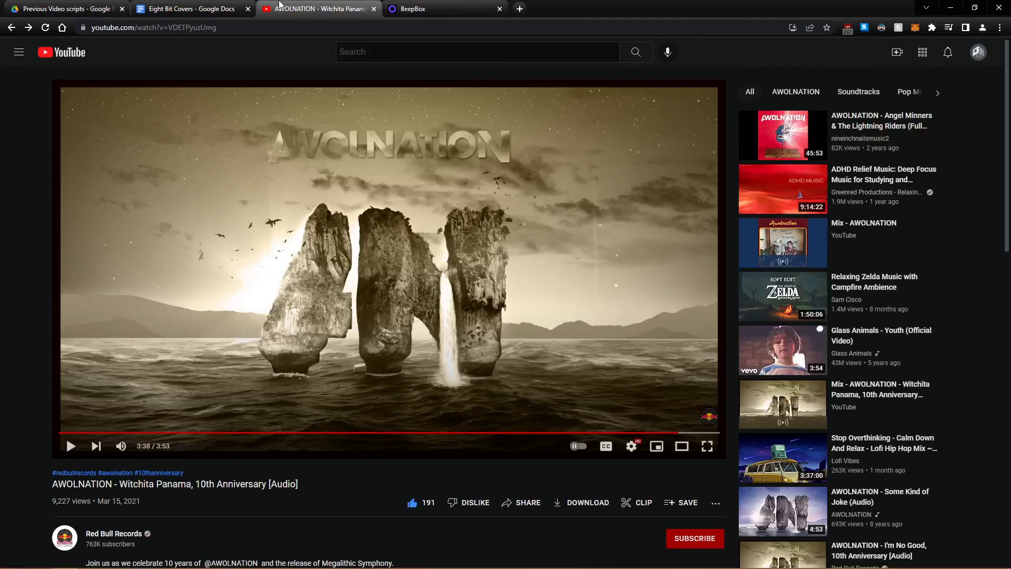
click(466, 5)
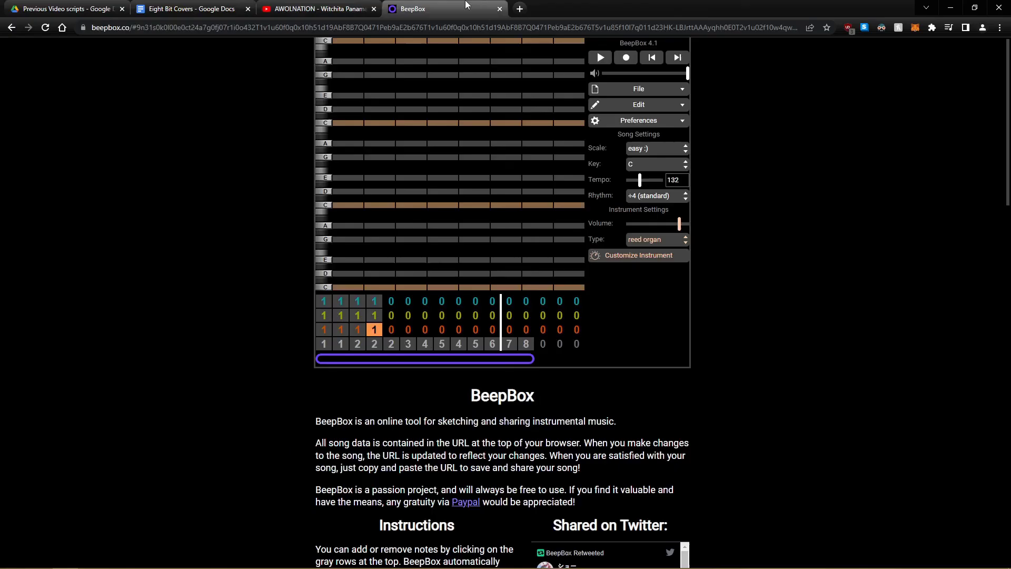
click(329, 8)
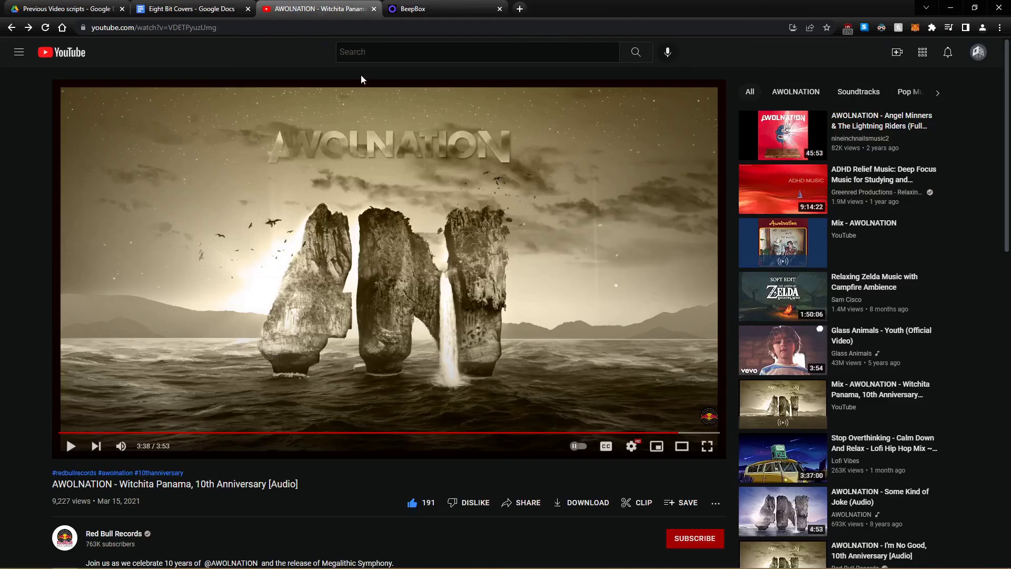
click(403, 287)
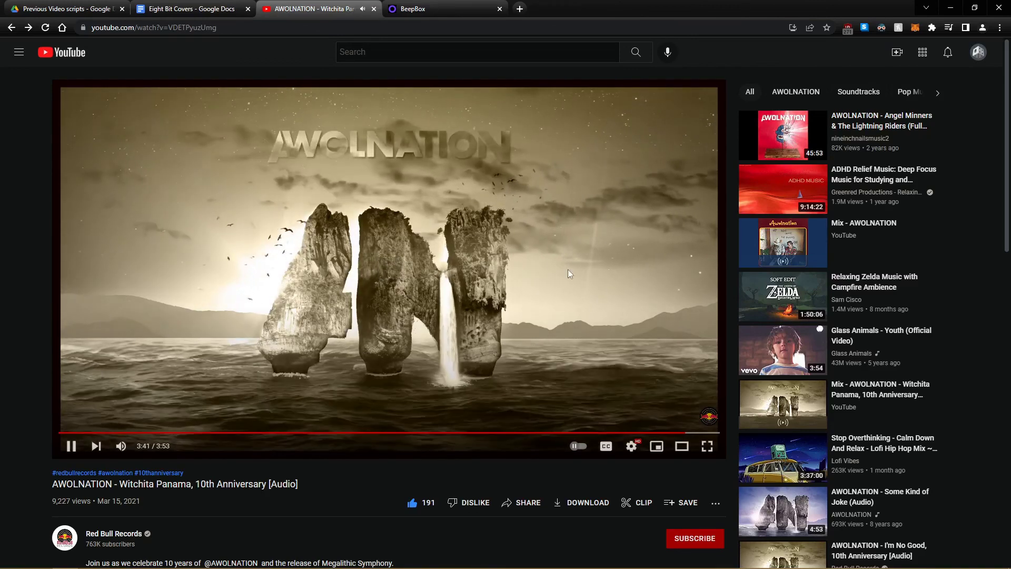
key(alt+Tab)
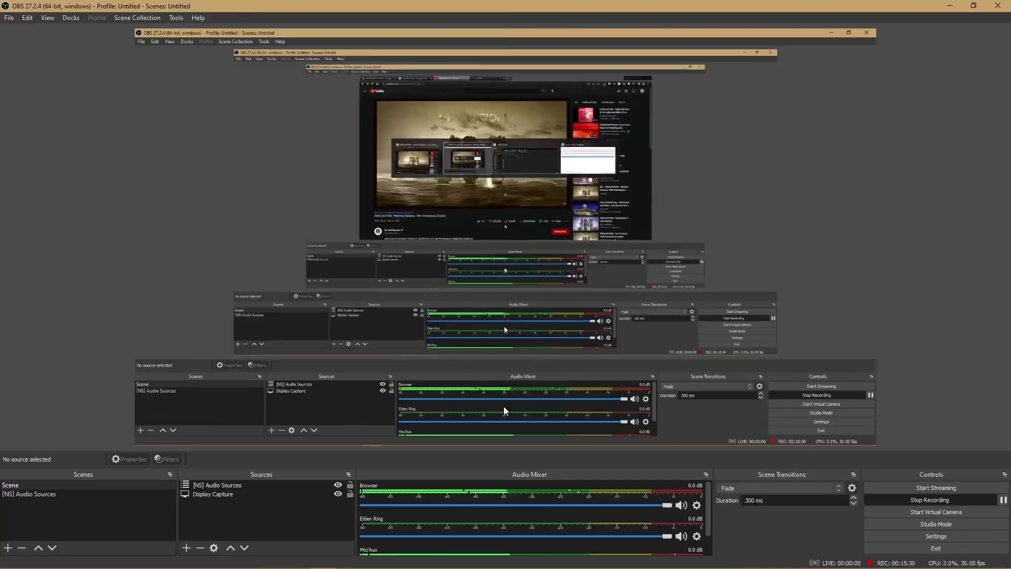